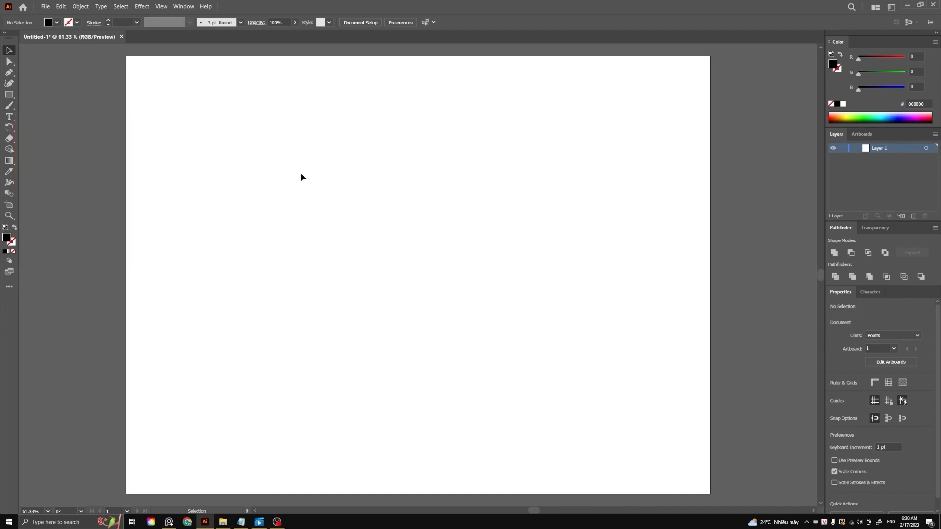
# Step: Place a default point text object with placeholder text in the upper part of the artboard and check its available font styles
pyautogui.press('t')
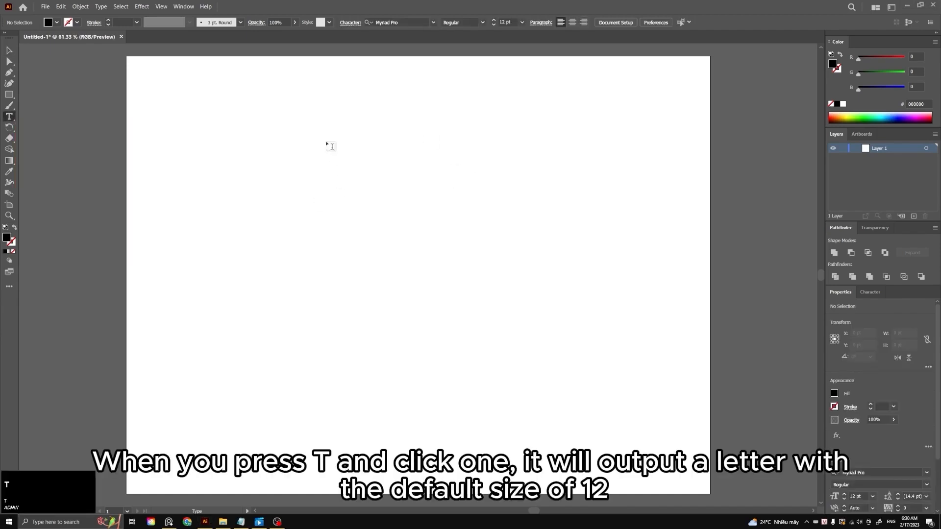
pyautogui.click(310, 160)
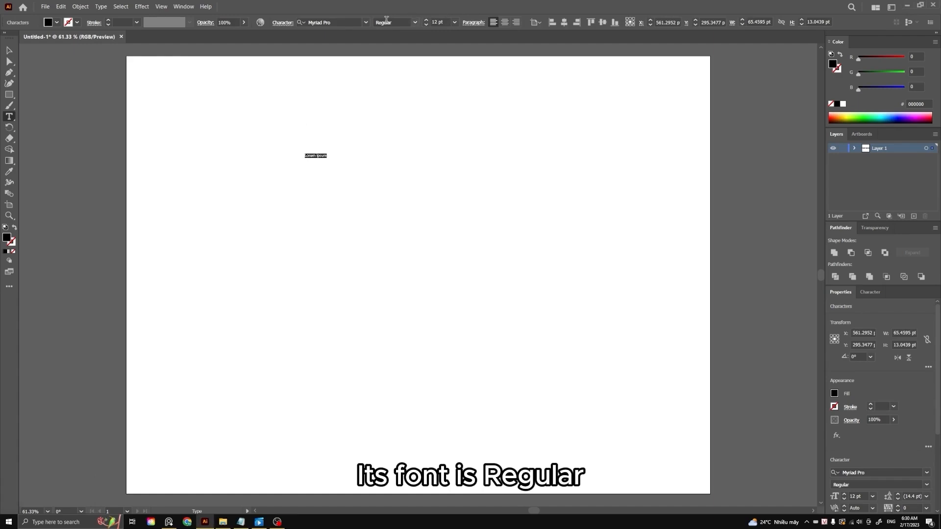
pyautogui.click(415, 22)
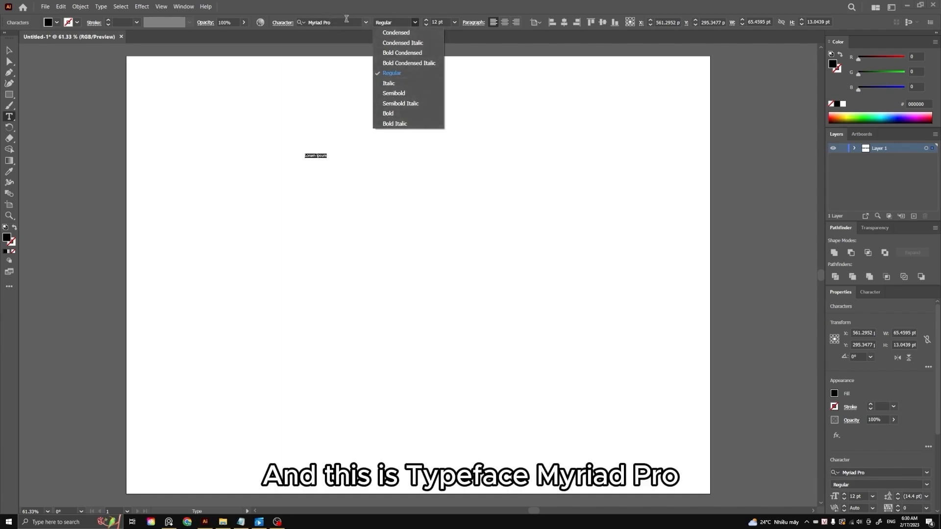
pyautogui.click(366, 24)
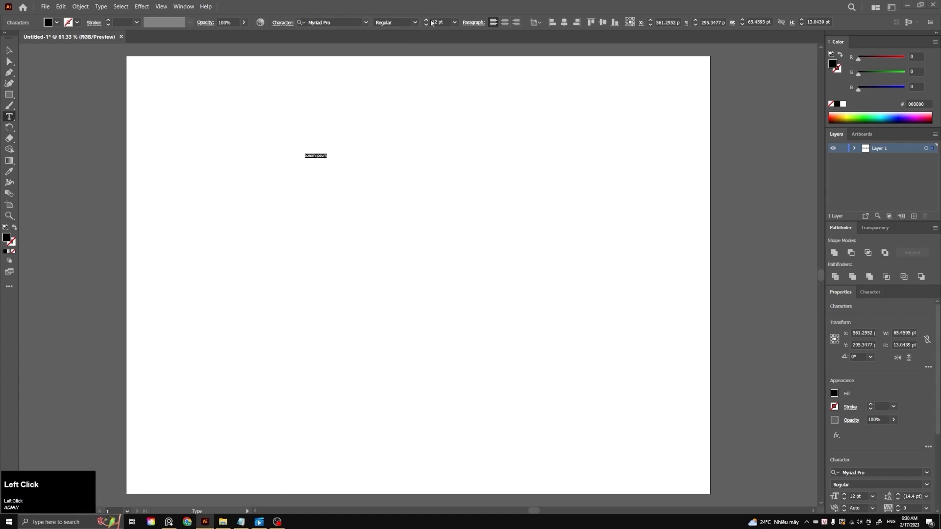
# Step: Try the Bold Condensed and Condensed font styles on the placeholder text
pyautogui.click(416, 21)
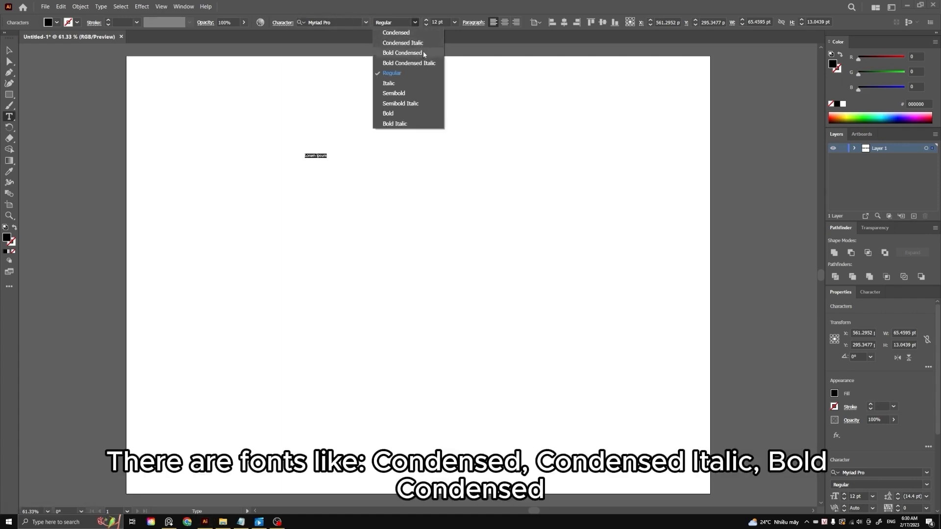
pyautogui.click(427, 53)
pyautogui.click(416, 24)
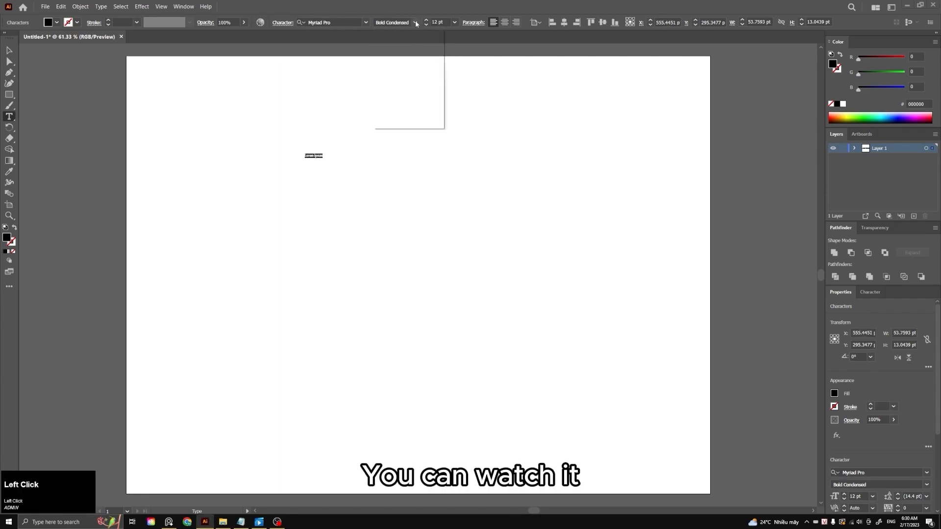
pyautogui.click(402, 32)
# Step: Enlarge the placeholder text to 72 pt, finish text editing and set its font style to Regular
pyautogui.click(454, 22)
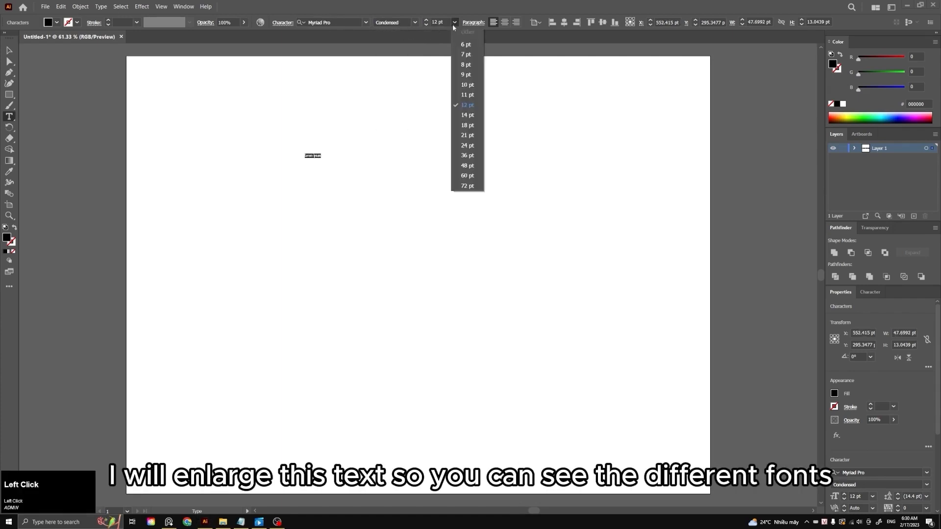
pyautogui.click(466, 186)
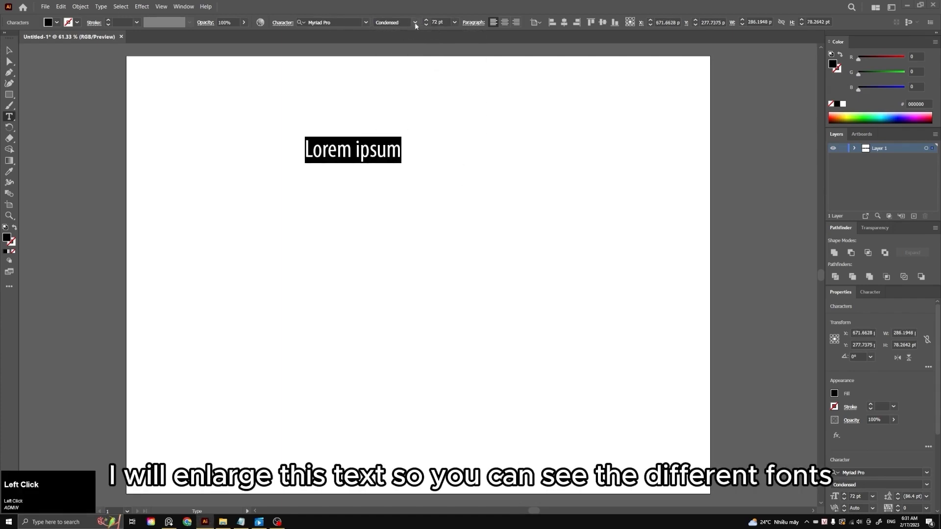
pyautogui.press('Escape')
pyautogui.moveTo(451, 126); pyautogui.dragTo(490, 233)
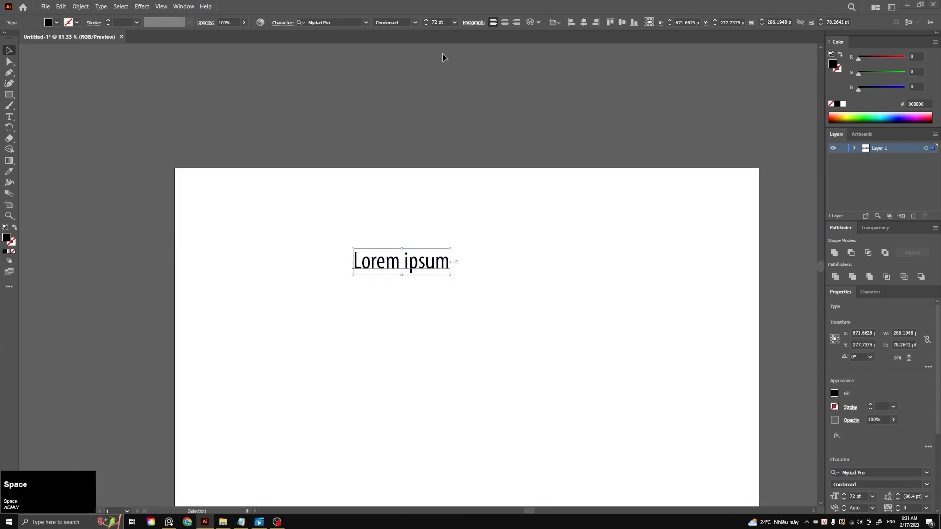
pyautogui.click(415, 22)
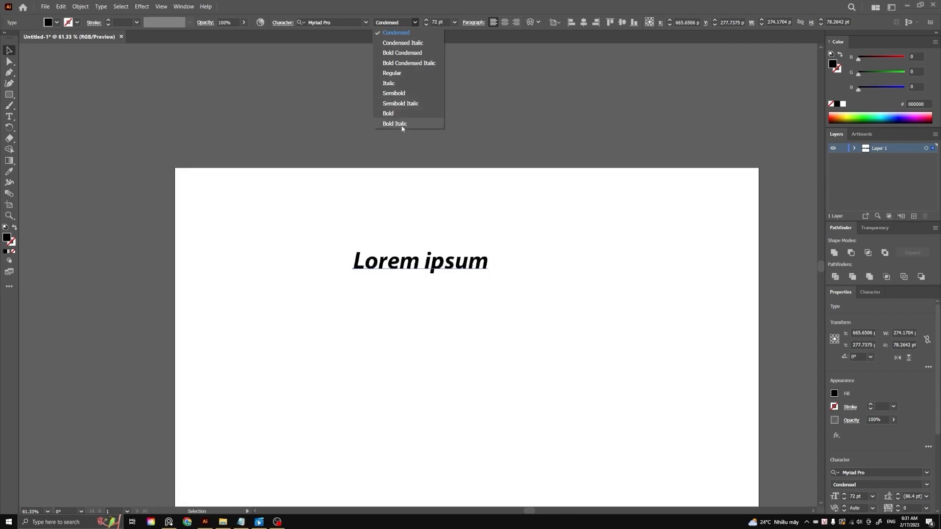
pyautogui.click(406, 72)
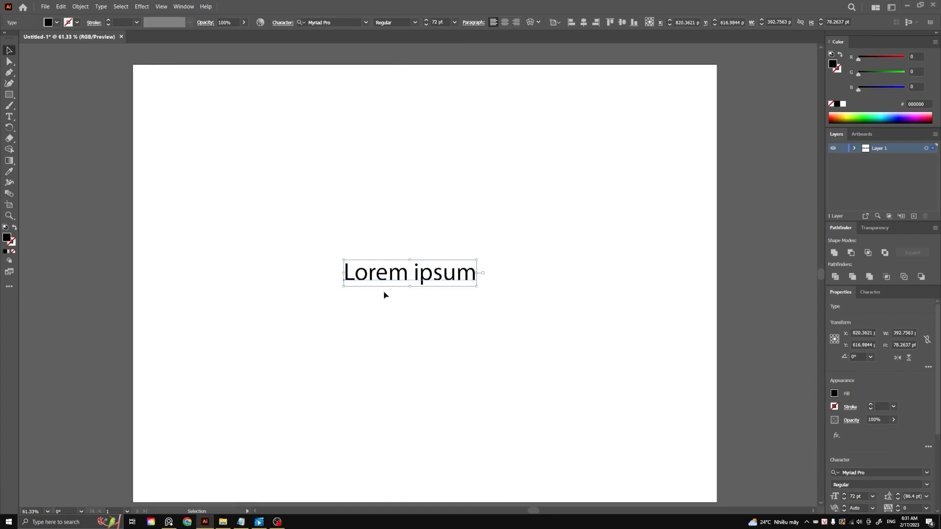
# Step: Look over the typeface list and detach the Character panel so it floats over the artboard's upper-right corner
pyautogui.click(365, 26)
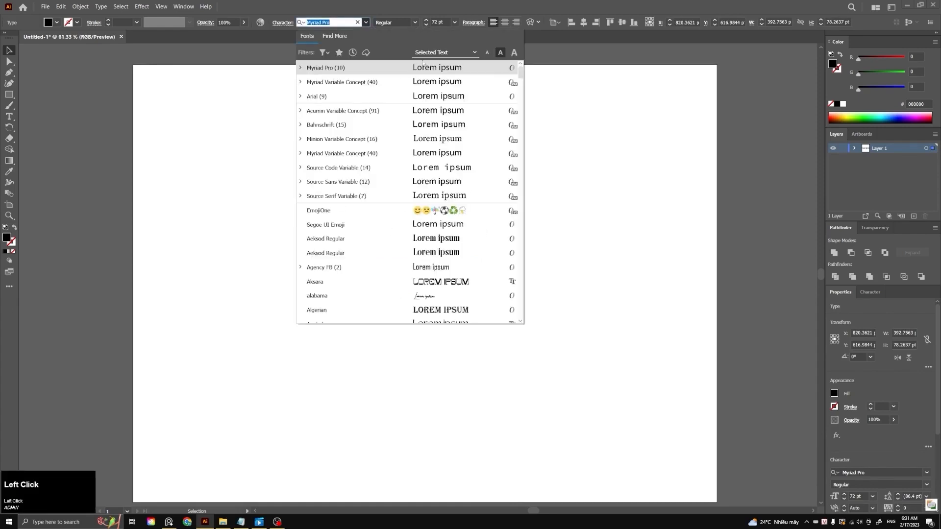
pyautogui.click(562, 90)
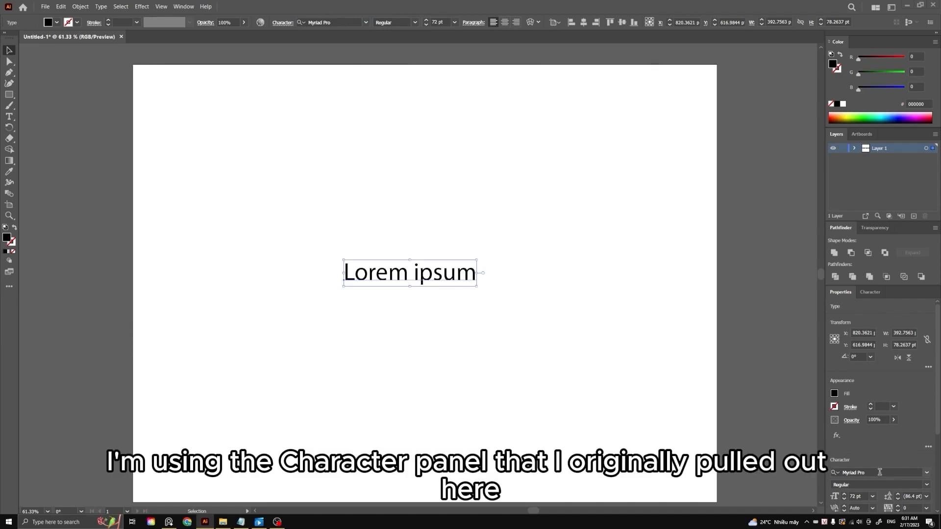
pyautogui.click(855, 472)
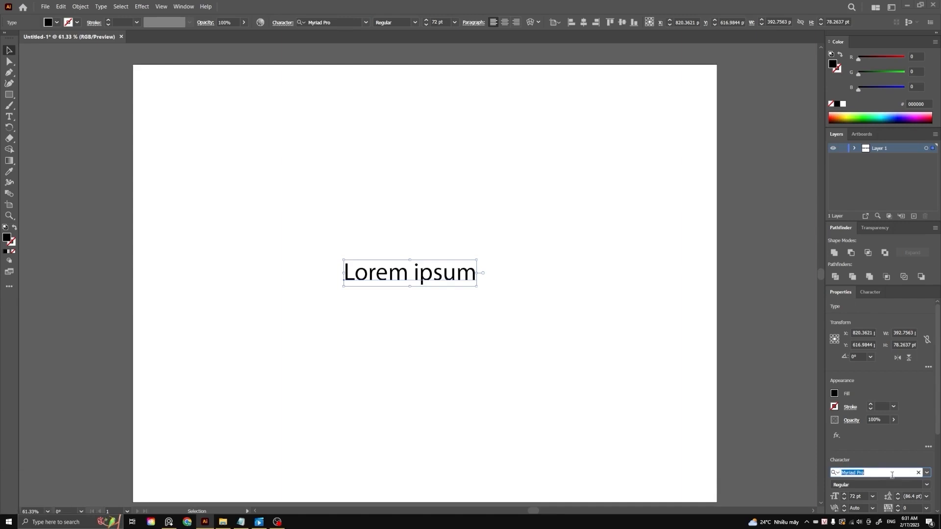
pyautogui.moveTo(843, 462); pyautogui.dragTo(783, 444)
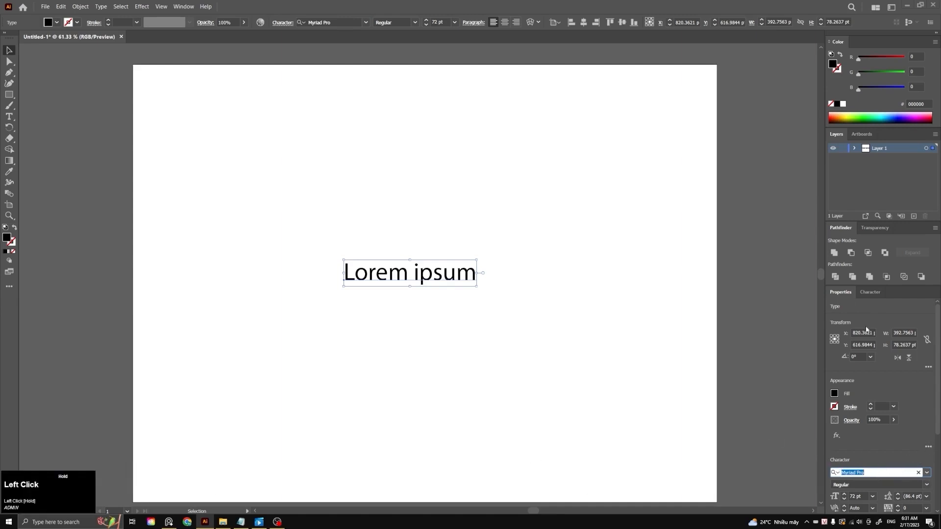
pyautogui.moveTo(867, 292); pyautogui.dragTo(873, 295)
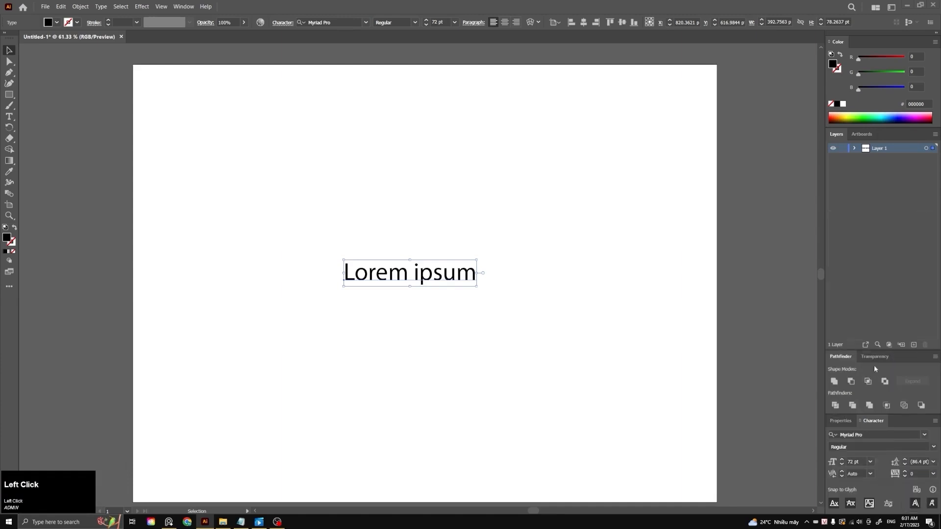
pyautogui.moveTo(875, 426); pyautogui.dragTo(639, 77)
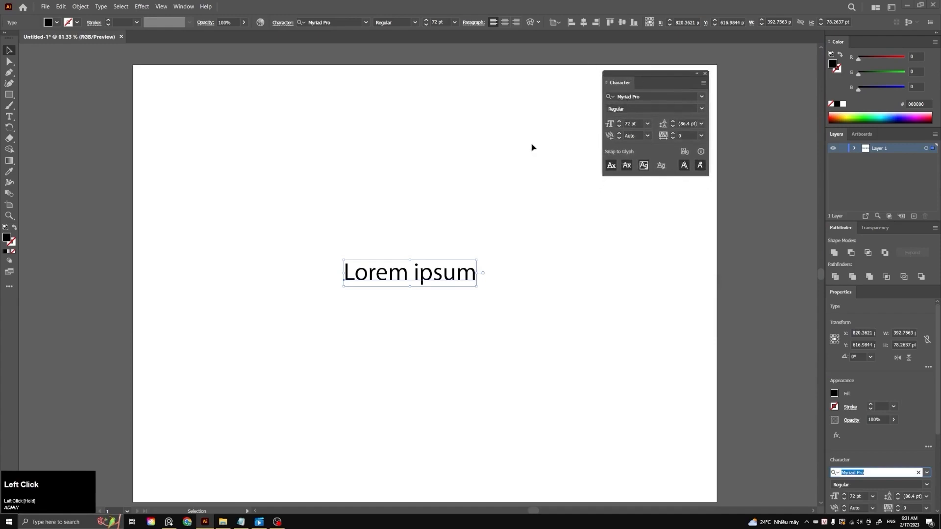
# Step: Filter the typeface list by favorite and recently added fonts, and clear the filters again
pyautogui.click(704, 97)
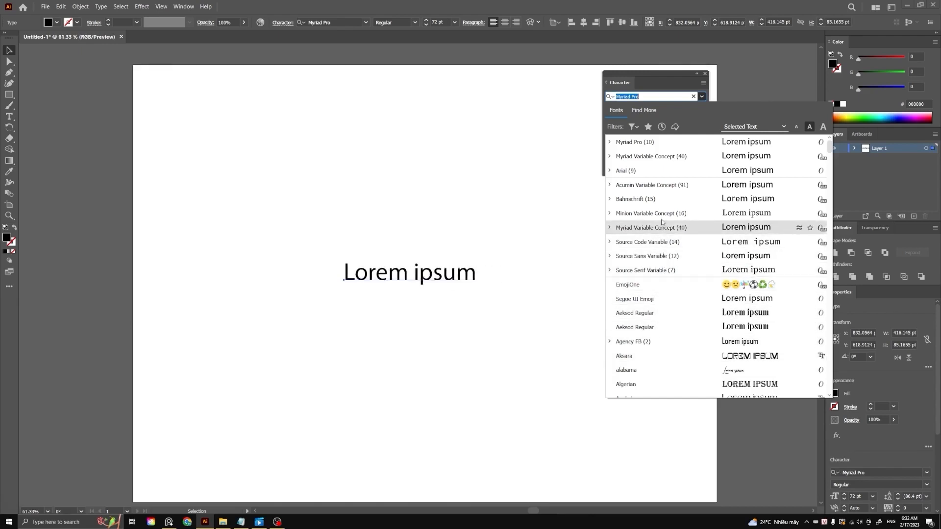
pyautogui.click(649, 127)
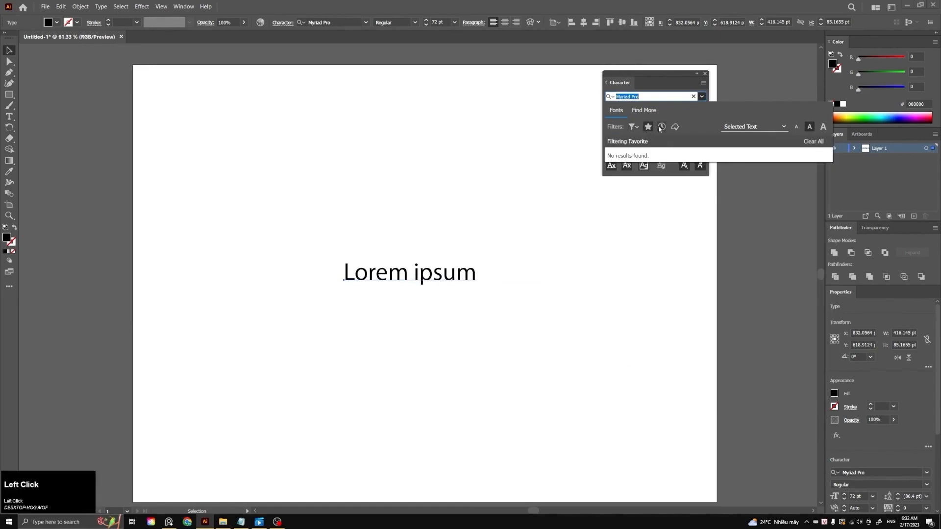
pyautogui.click(661, 127)
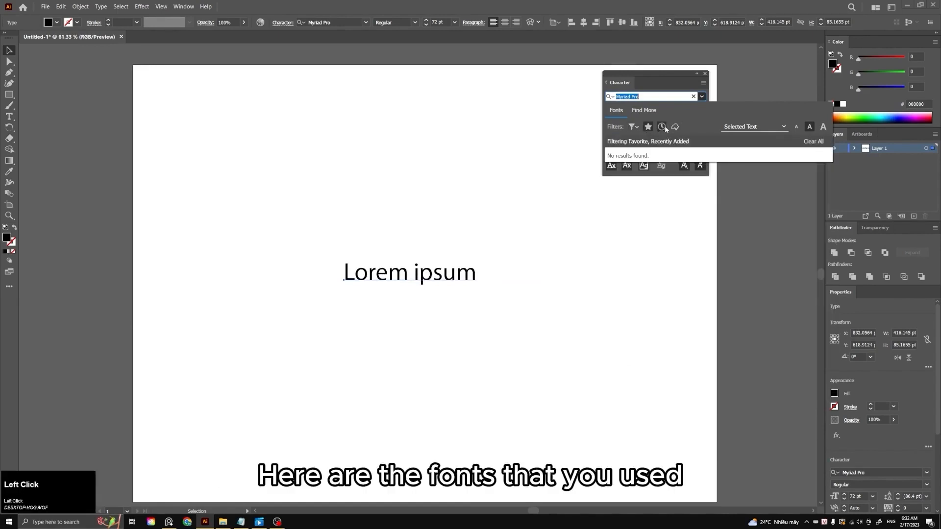
pyautogui.click(637, 127)
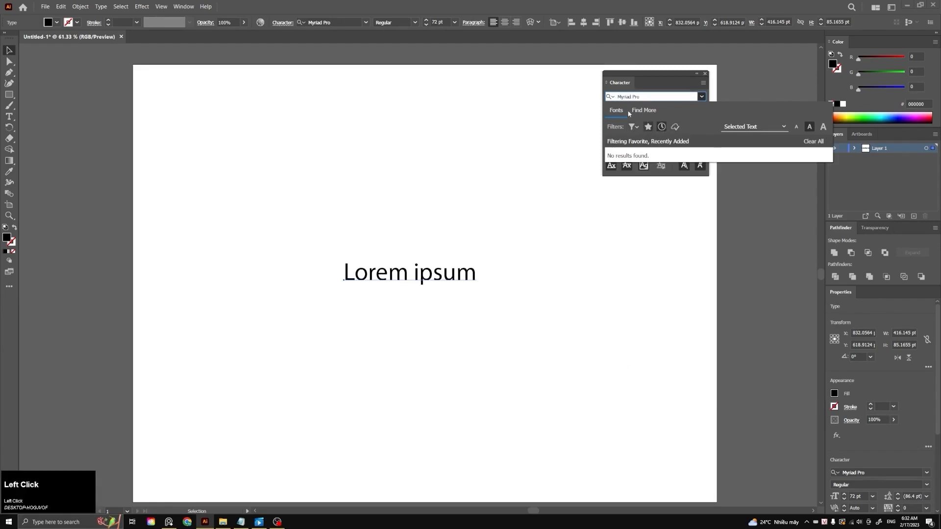
pyautogui.click(645, 127)
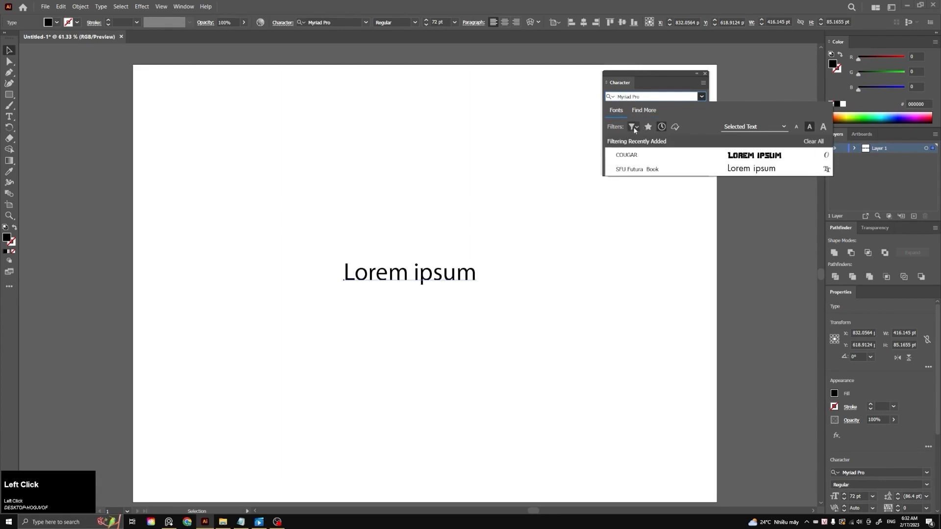
pyautogui.click(648, 127)
pyautogui.click(665, 128)
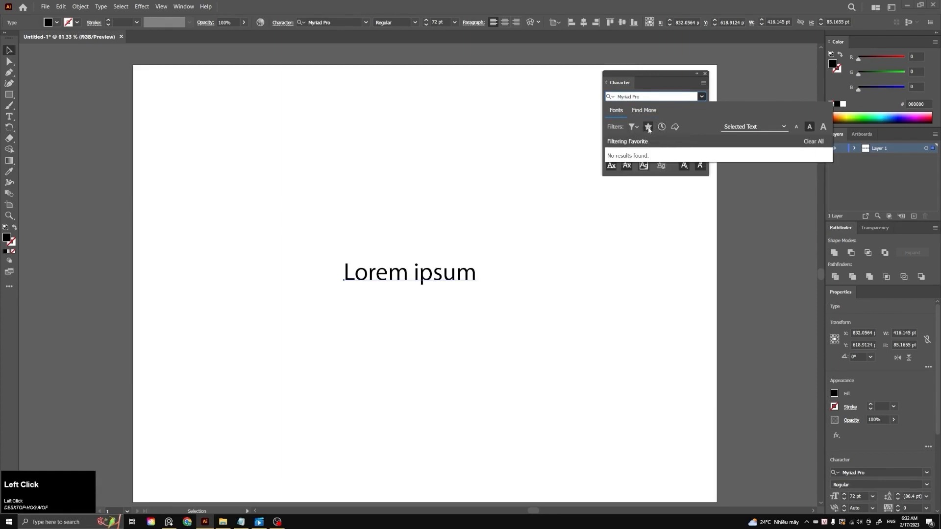
pyautogui.click(648, 126)
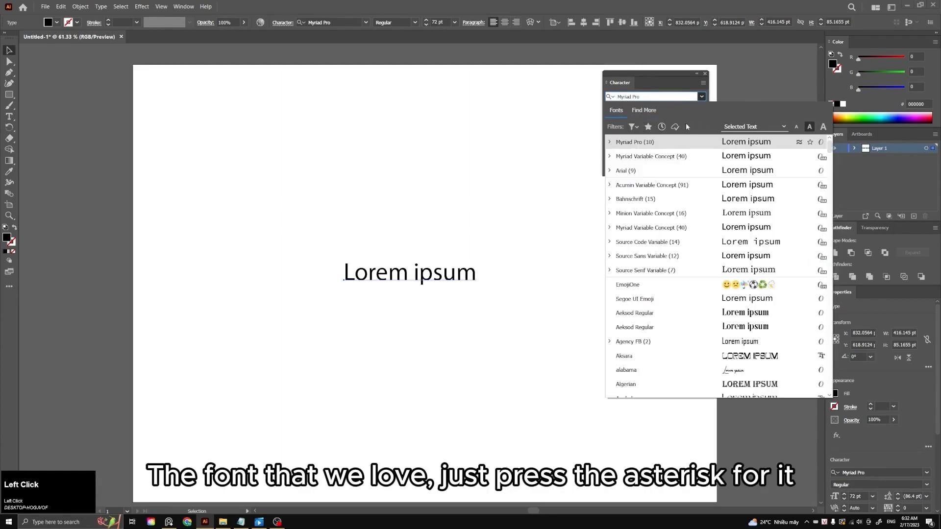
# Step: Mark Myriad Variable Concept as a favorite font, check it with the favorites filter and close the unfiltered list
pyautogui.click(811, 156)
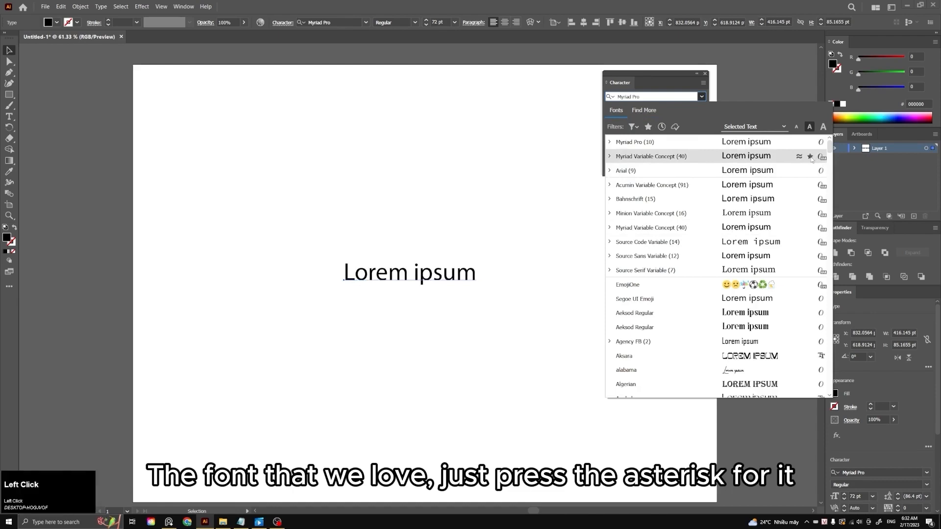
pyautogui.click(648, 127)
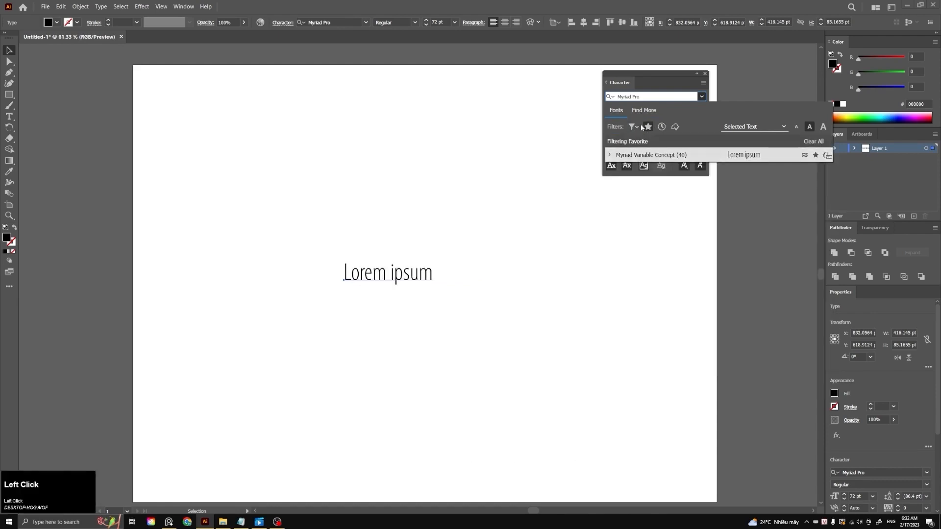
pyautogui.click(649, 127)
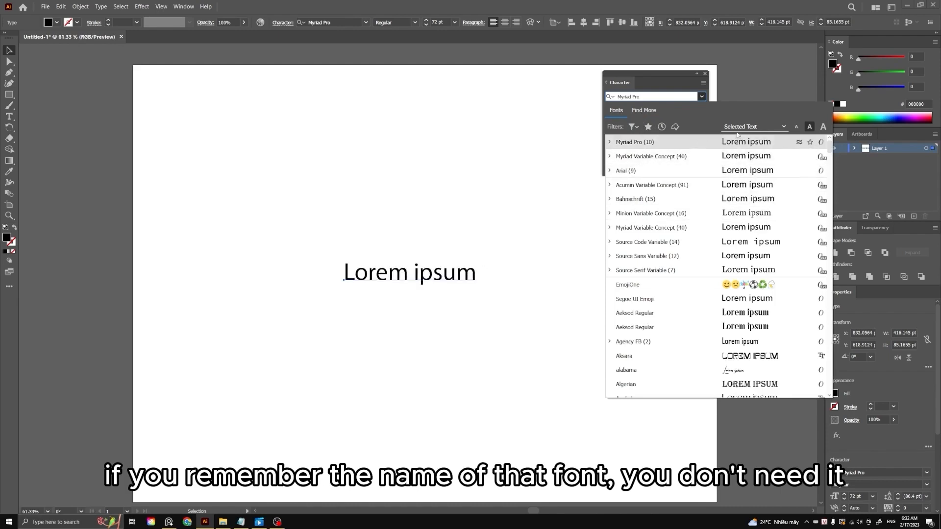
pyautogui.click(657, 86)
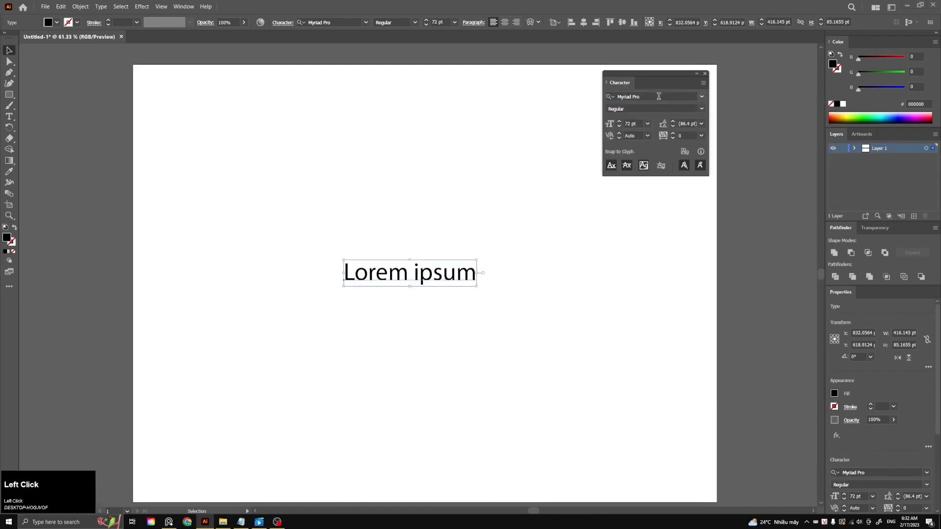
# Step: Browse the installed typefaces from Bodoni to Century Gothic as live previews on the text, and close the list without choosing one
pyautogui.click(701, 98)
pyautogui.scroll(-10, 643, 278)
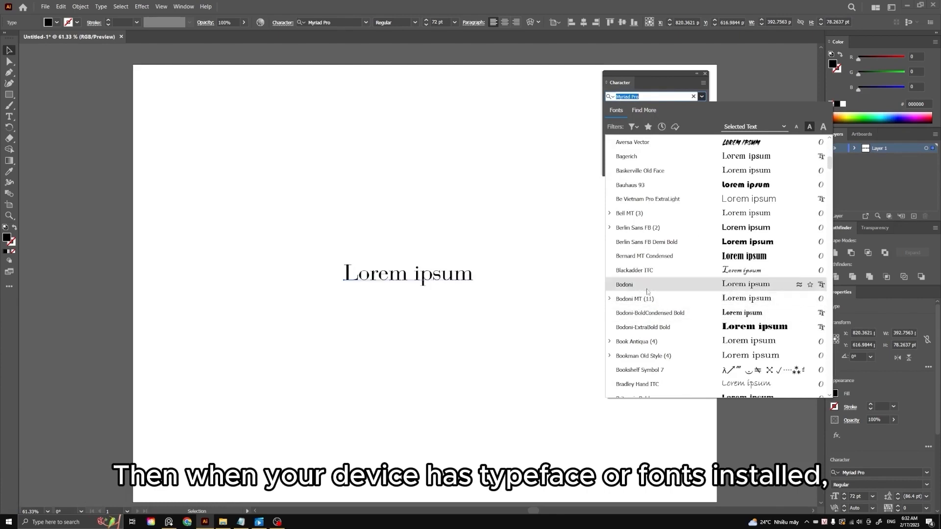
pyautogui.scroll(-4, 643, 323)
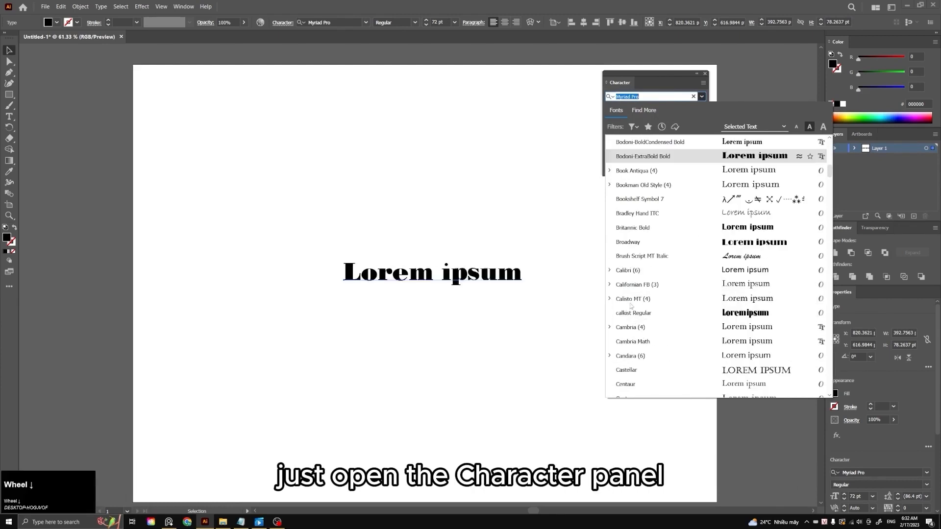
pyautogui.scroll(-2, 632, 287)
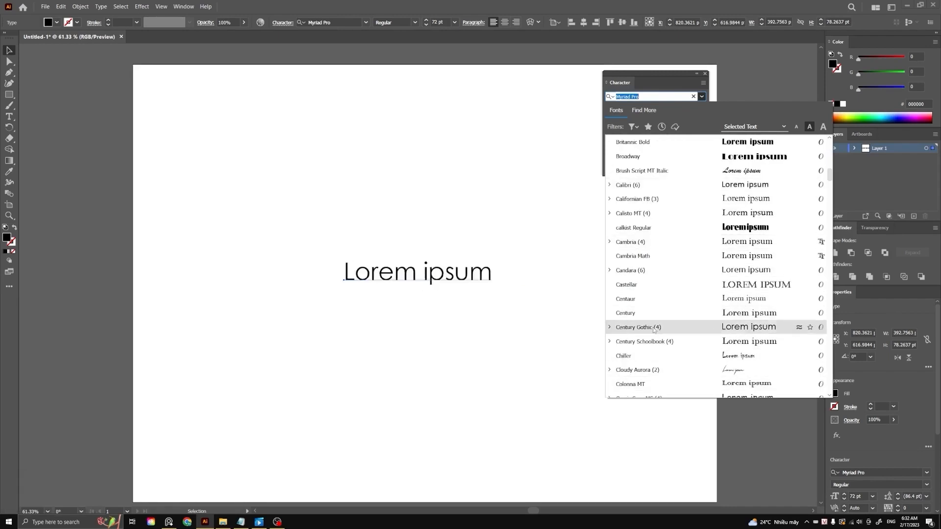
pyautogui.click(658, 76)
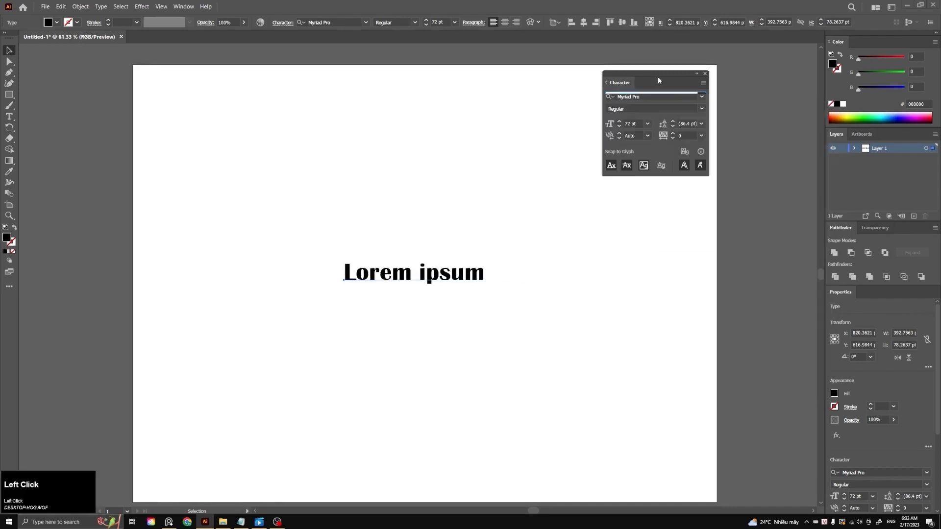
# Step: Set the Lorem ipsum text to the Bold Condensed font style and a size of 36 pt
pyautogui.click(702, 109)
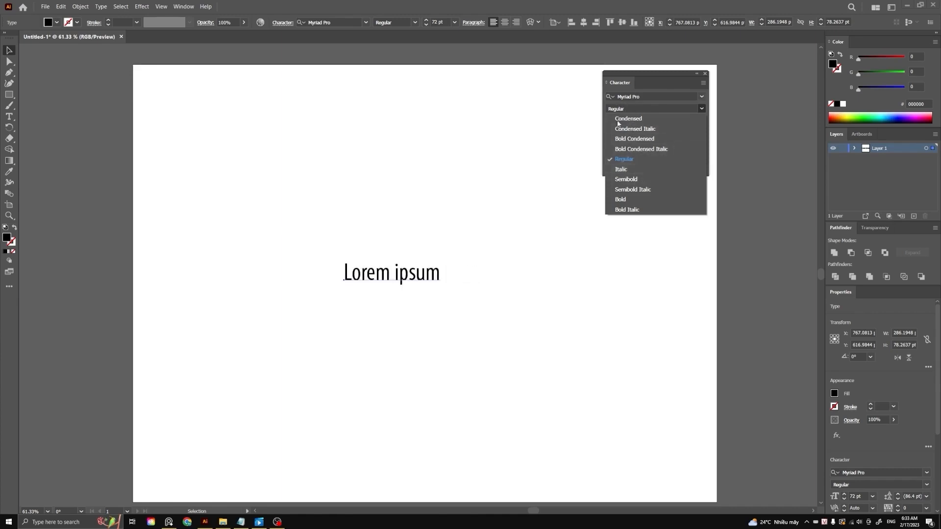
pyautogui.click(634, 140)
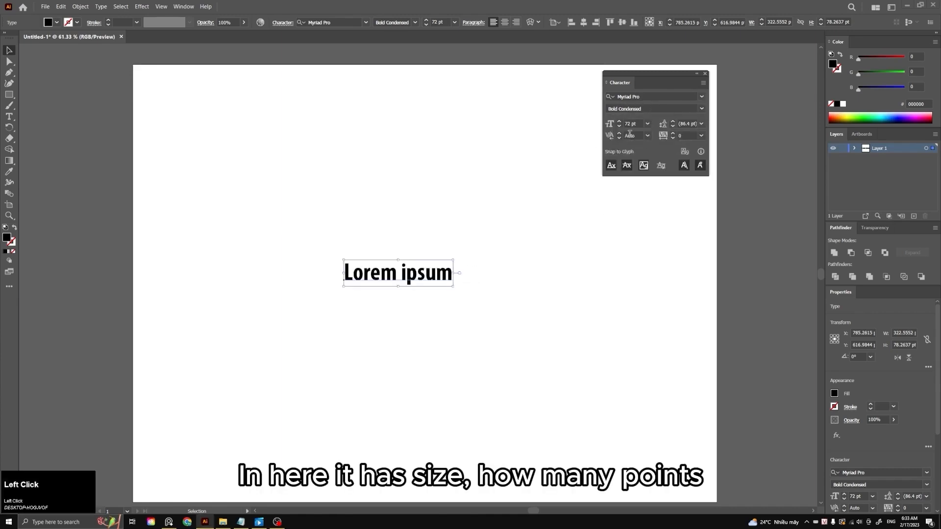
pyautogui.click(648, 123)
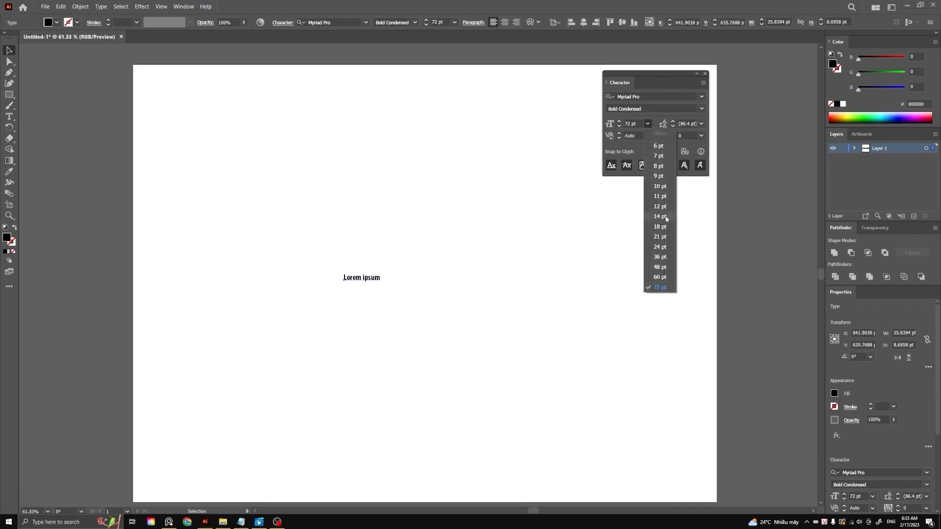
pyautogui.click(664, 257)
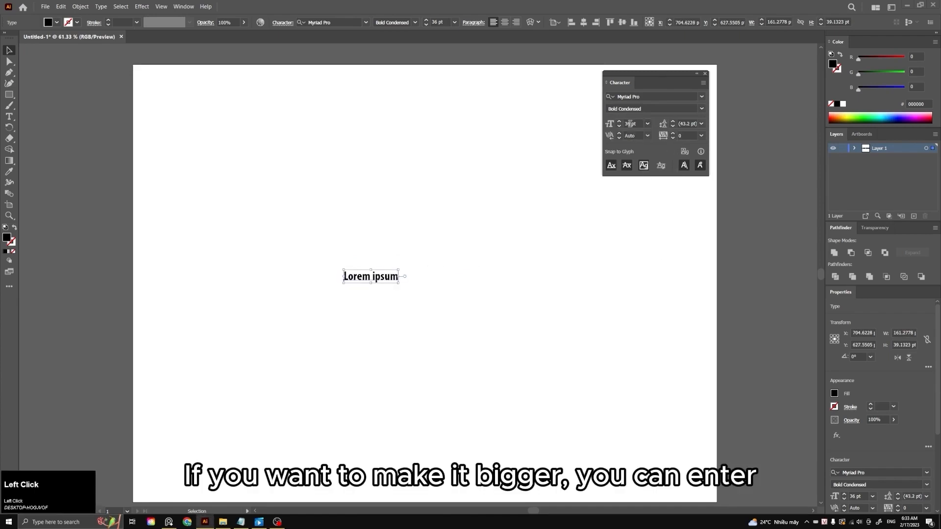
# Step: Enlarge the Lorem ipsum text to a custom font size of 100 pt
pyautogui.moveTo(630, 123); pyautogui.dragTo(625, 123)
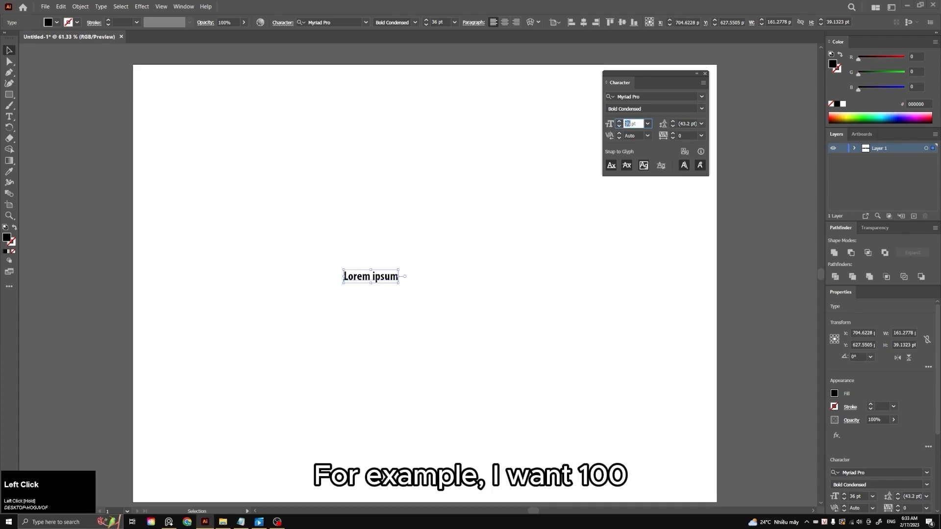
pyautogui.press('Num_Lock')
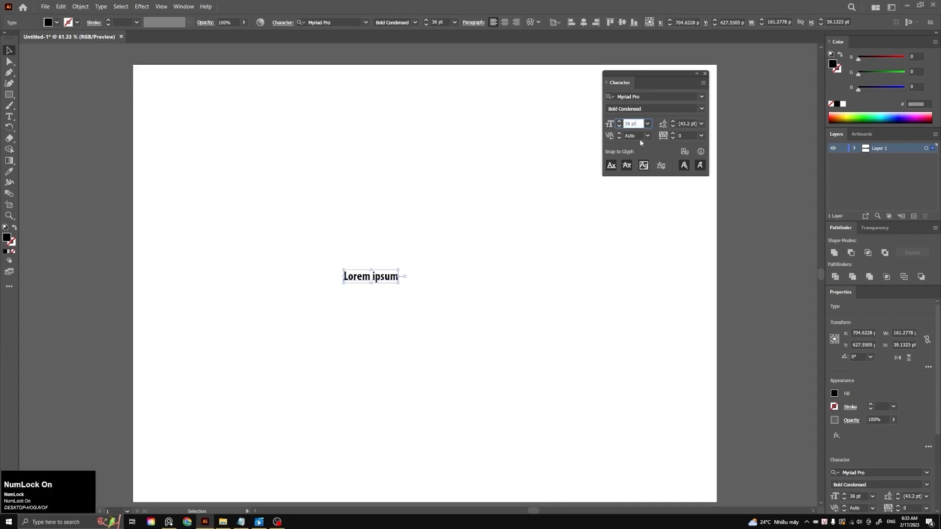
pyautogui.moveTo(630, 124); pyautogui.dragTo(624, 123)
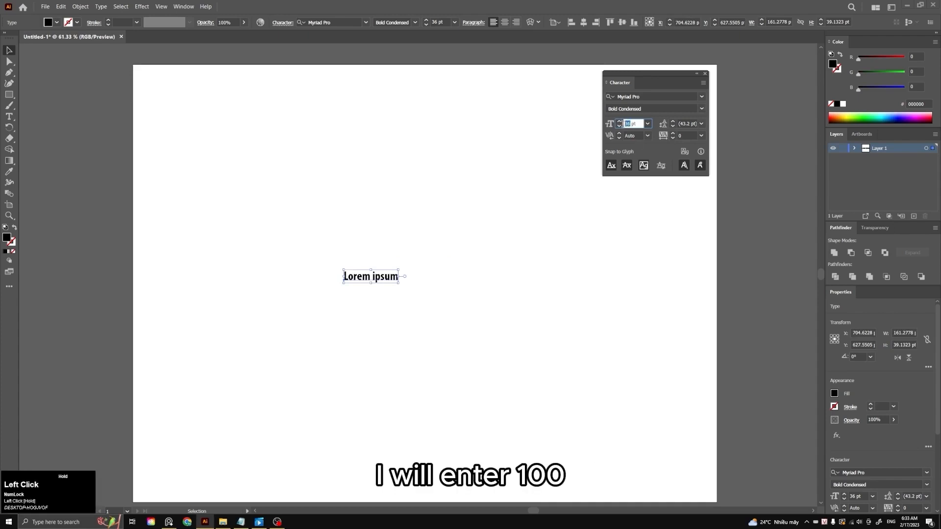
pyautogui.write('100')
pyautogui.press('Return')
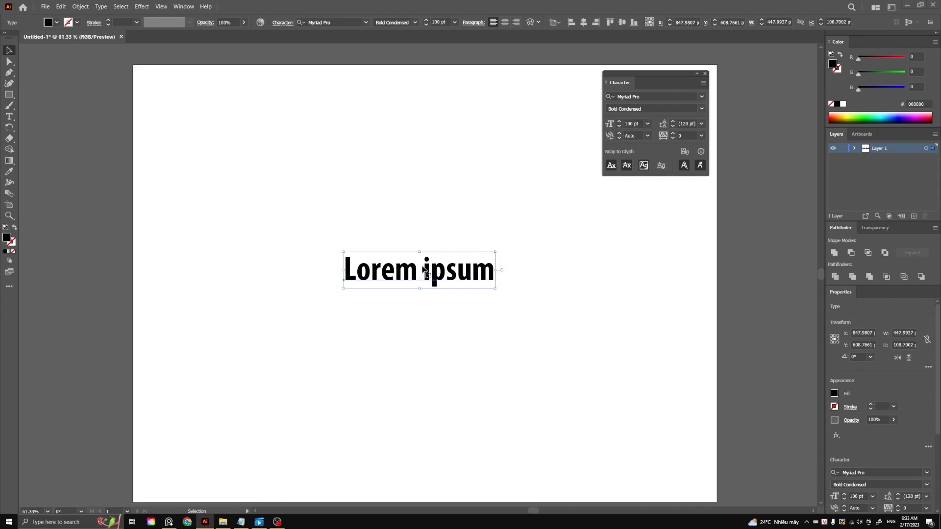
# Step: Set the kerning between the letters p and s in "ipsum" to 200 and finish editing the text
pyautogui.click(445, 279)
pyautogui.press('t')
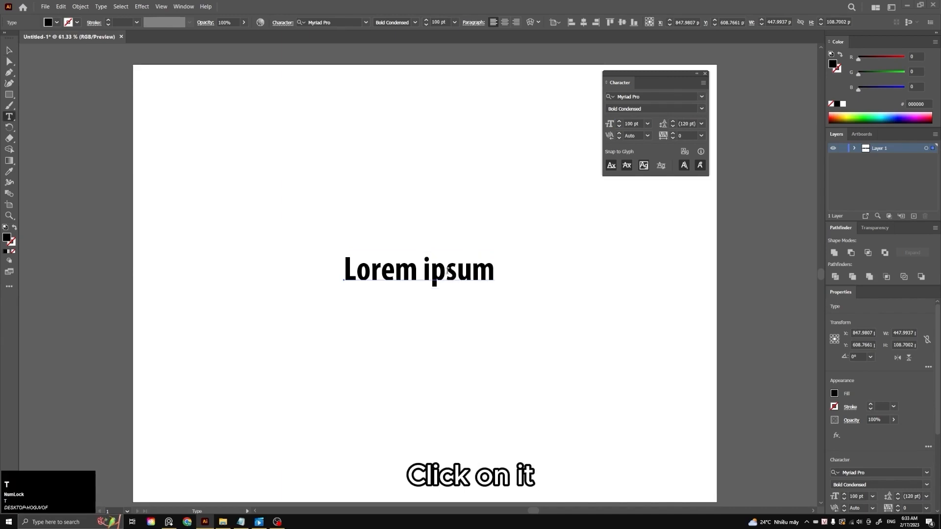
pyautogui.click(447, 270)
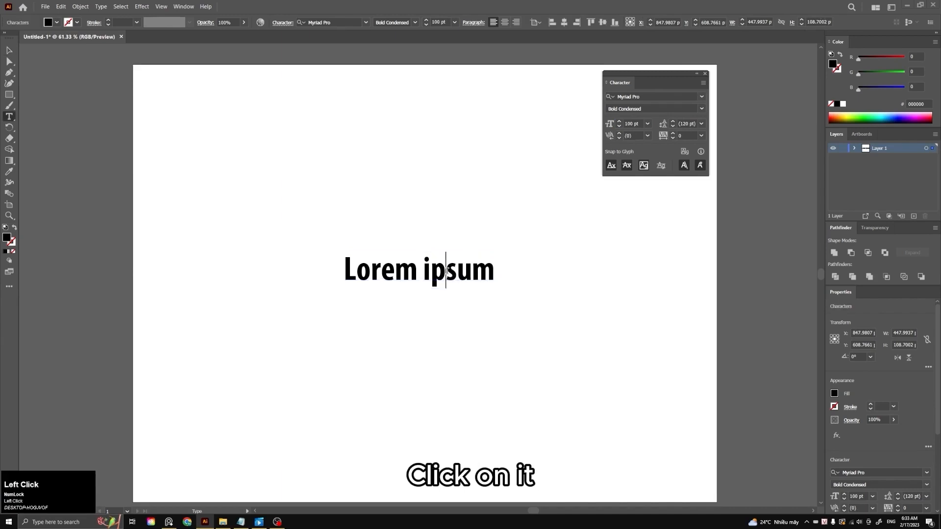
pyautogui.click(647, 135)
pyautogui.click(658, 314)
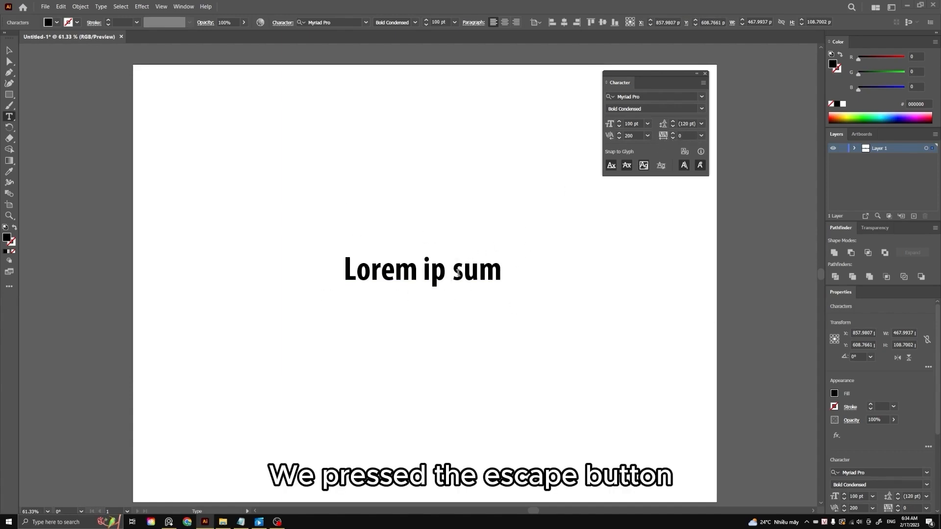
pyautogui.press('Escape')
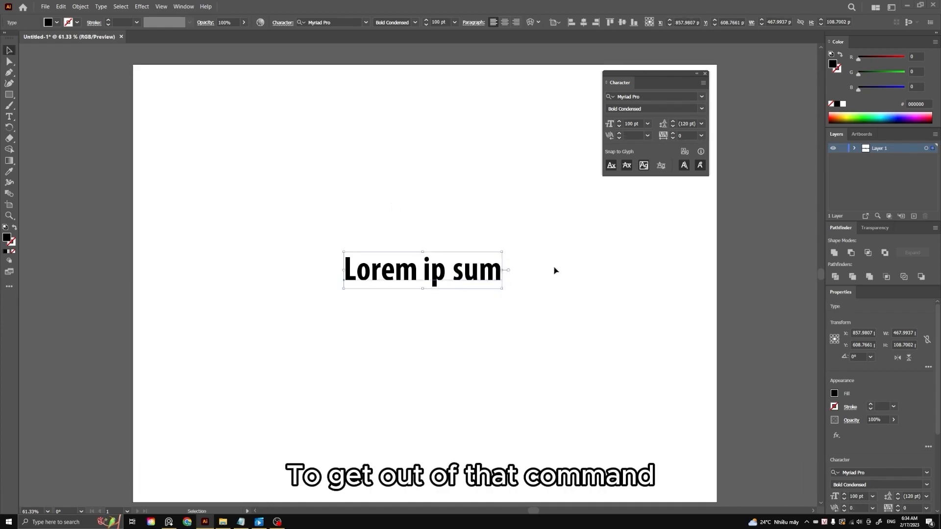
# Step: Set the tracking of the whole Lorem ipsum text to 200 and raise it to 500
pyautogui.click(536, 256)
pyautogui.click(499, 267)
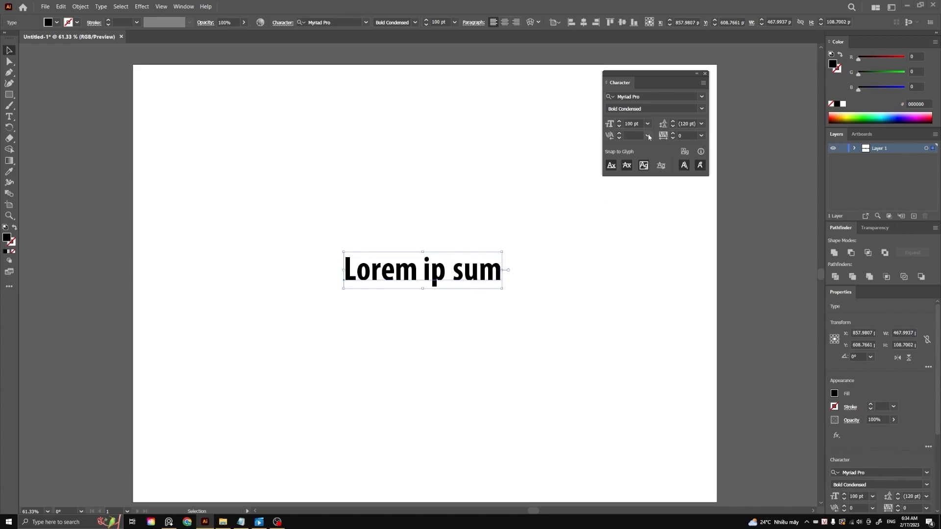
pyautogui.click(701, 135)
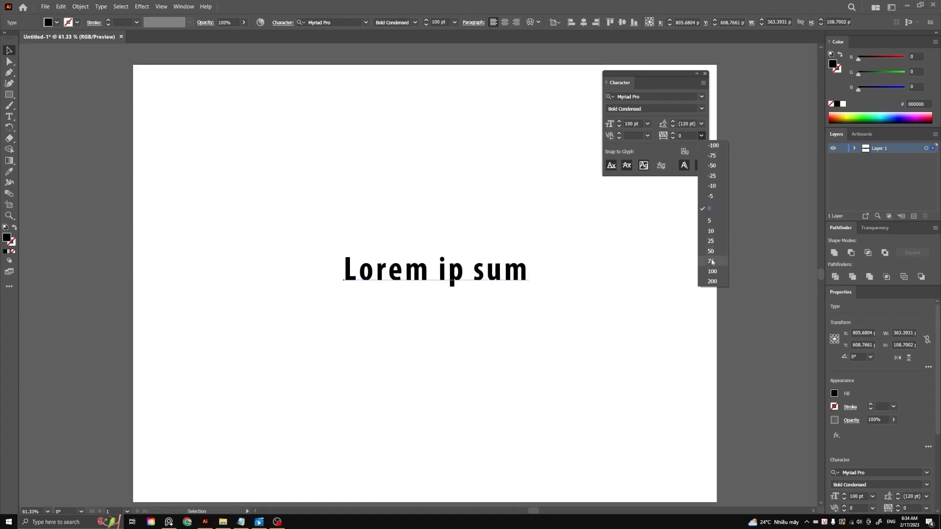
pyautogui.click(711, 283)
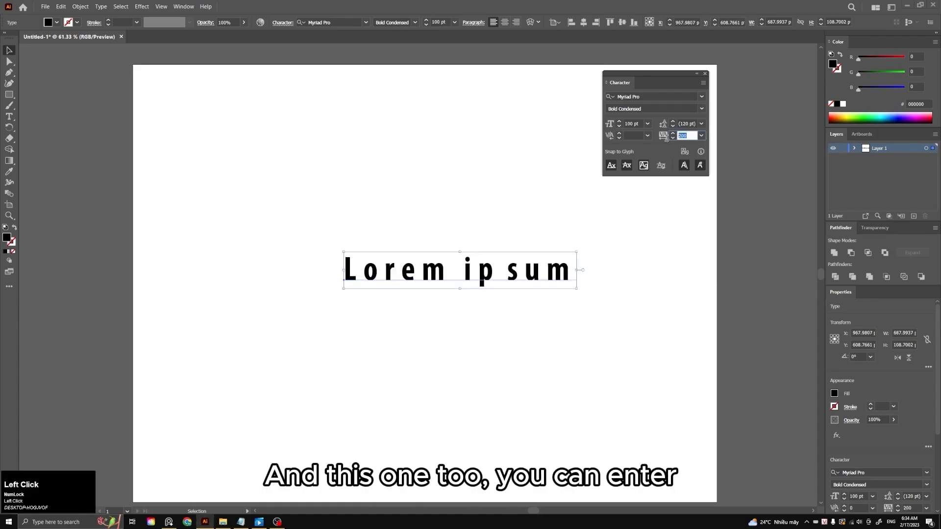
pyautogui.write('500')
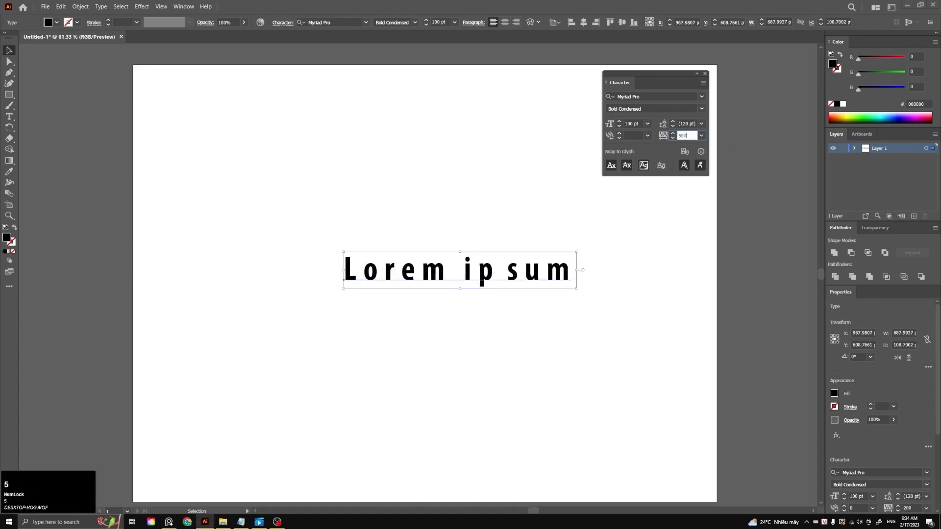
pyautogui.press('Return')
# Step: Move the Lorem ipsum text down and to the left toward the artboard's center, and deselect it
pyautogui.click(529, 204)
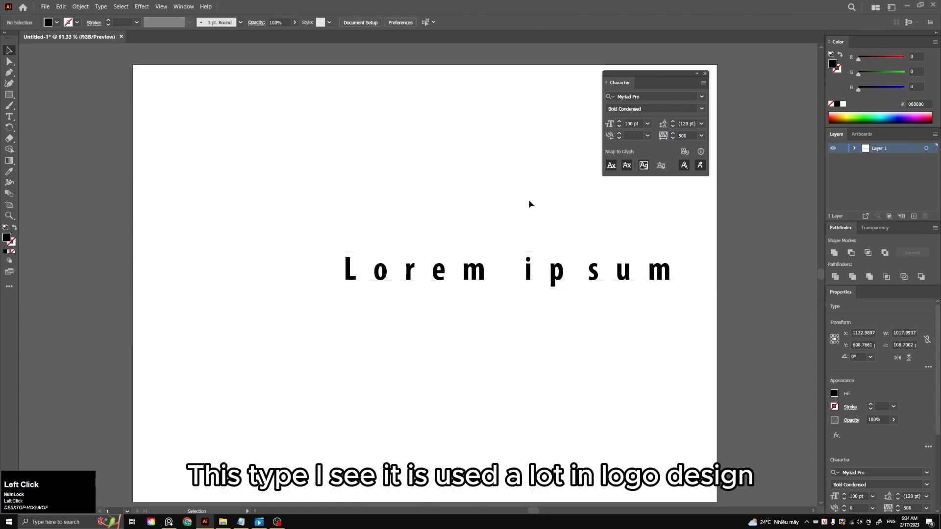
pyautogui.moveTo(539, 279); pyautogui.dragTo(460, 311)
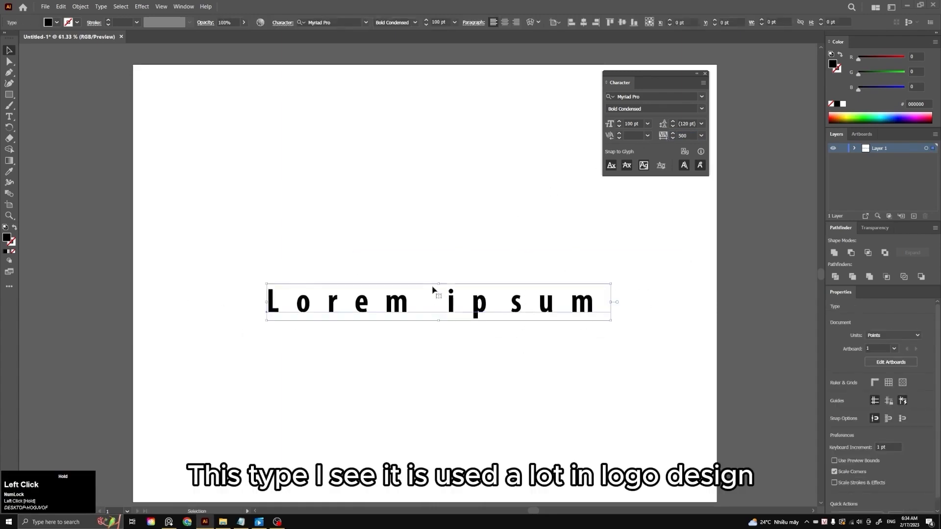
pyautogui.click(421, 233)
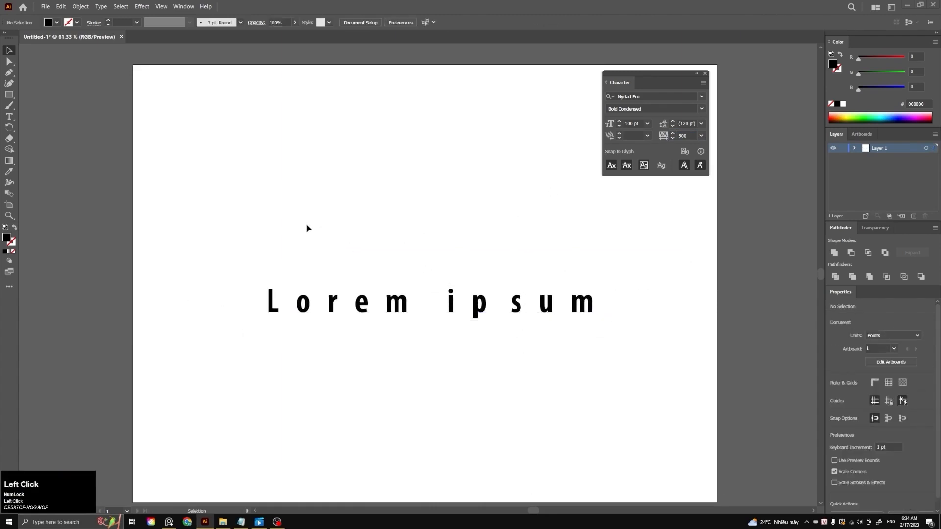
# Step: Add a second point text reading ARTJOB above the Lorem ipsum line, replacing the trial letters
pyautogui.press('t')
pyautogui.click(270, 192)
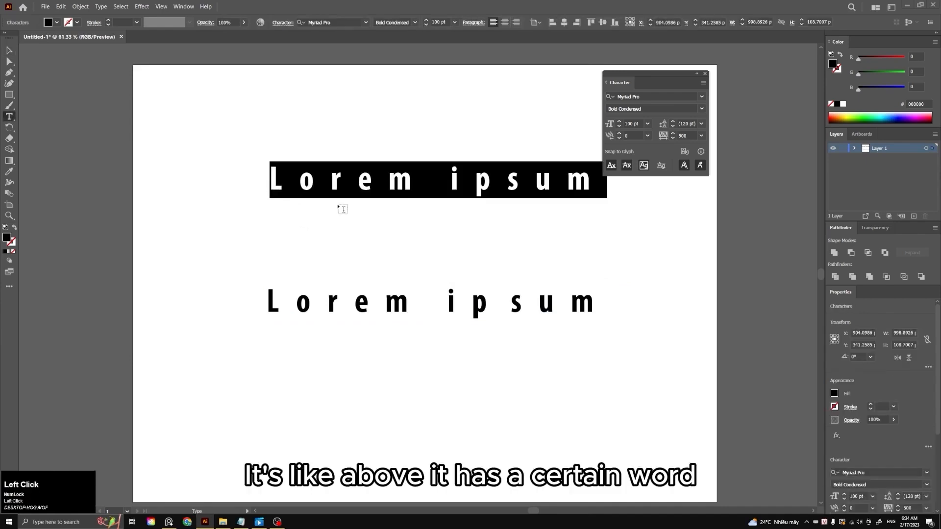
pyautogui.write('ashglasf')
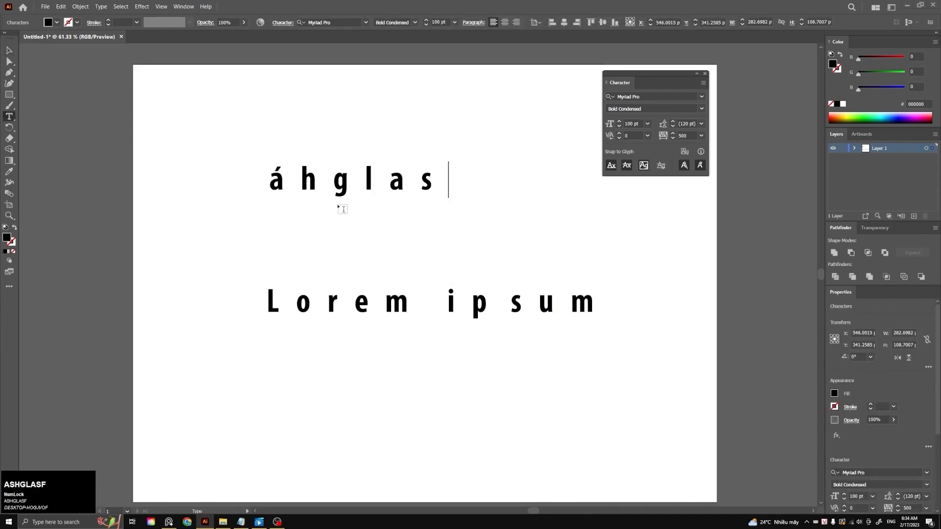
pyautogui.press('BackSpace')
pyautogui.press('BackSpace')
pyautogui.press('BackSpace')
pyautogui.press('BackSpace')
pyautogui.press('BackSpace')
pyautogui.press('BackSpace')
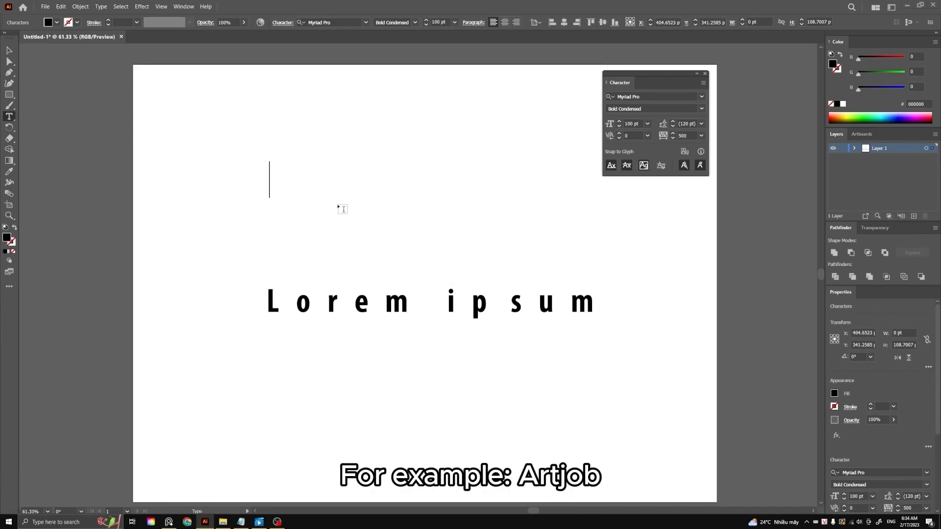
pyautogui.write('ARTJOB')
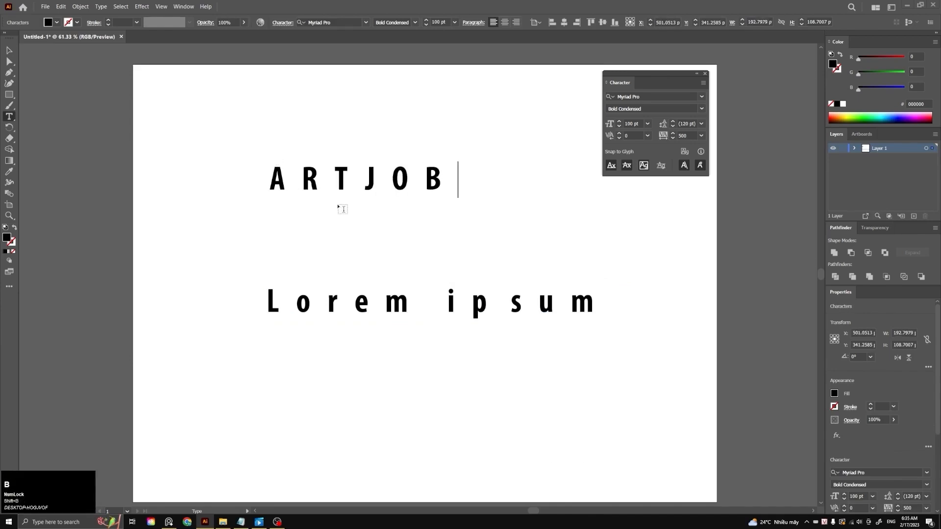
pyautogui.press('Escape')
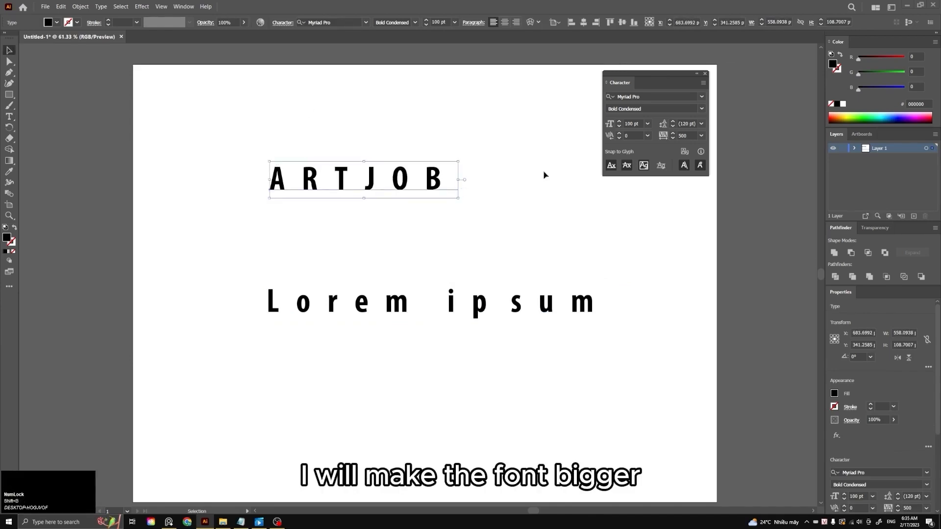
# Step: Set the font size of the ARTJOB text to 200 pt
pyautogui.click(648, 124)
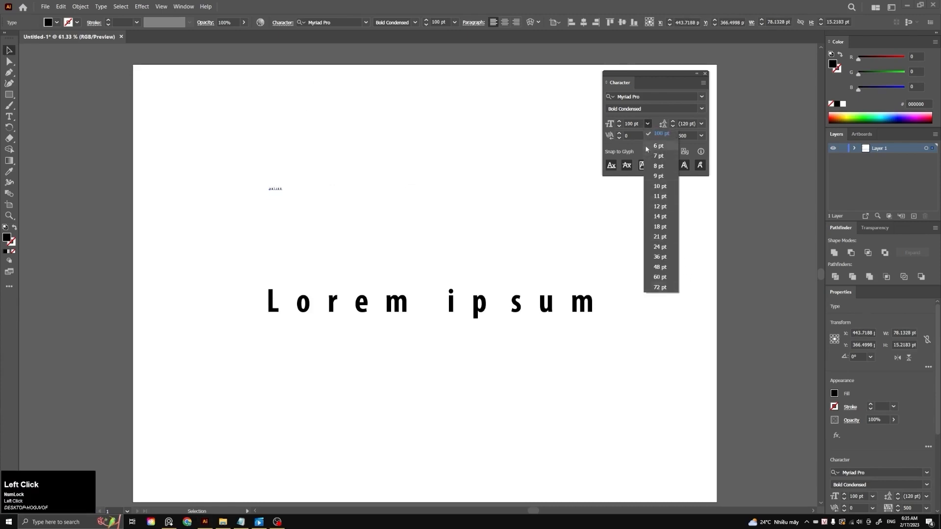
pyautogui.click(633, 124)
pyautogui.moveTo(634, 123); pyautogui.dragTo(618, 124)
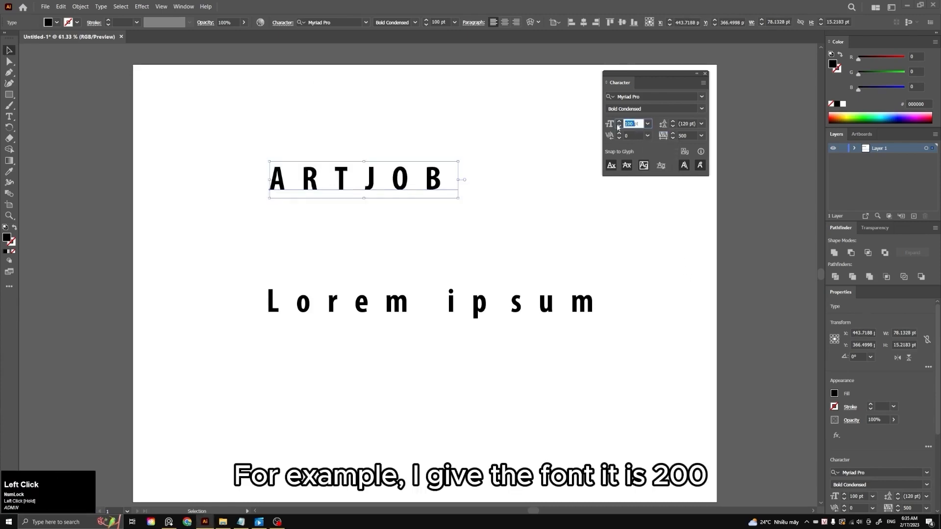
pyautogui.write('200')
pyautogui.press('Return')
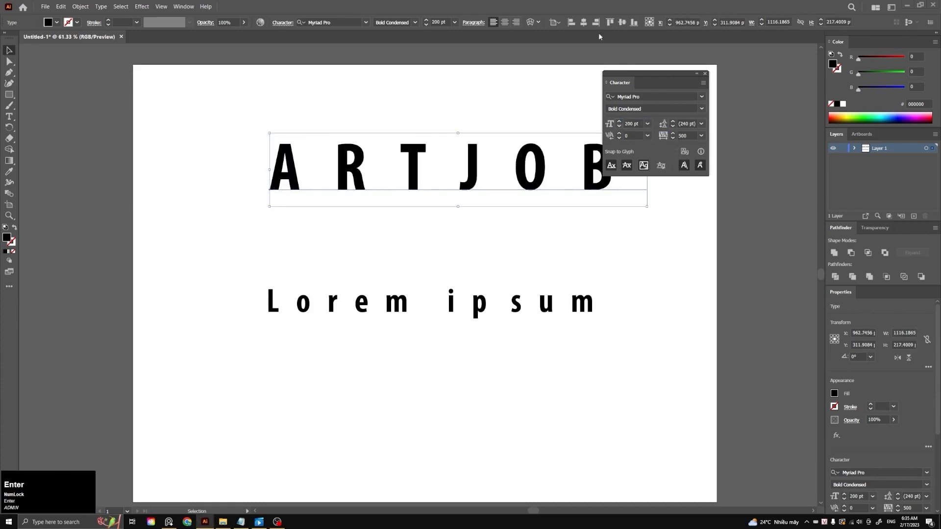
# Step: Set the tracking of the ARTJOB text to 0 and deselect it
pyautogui.click(683, 136)
pyautogui.scroll(-1, 684, 136)
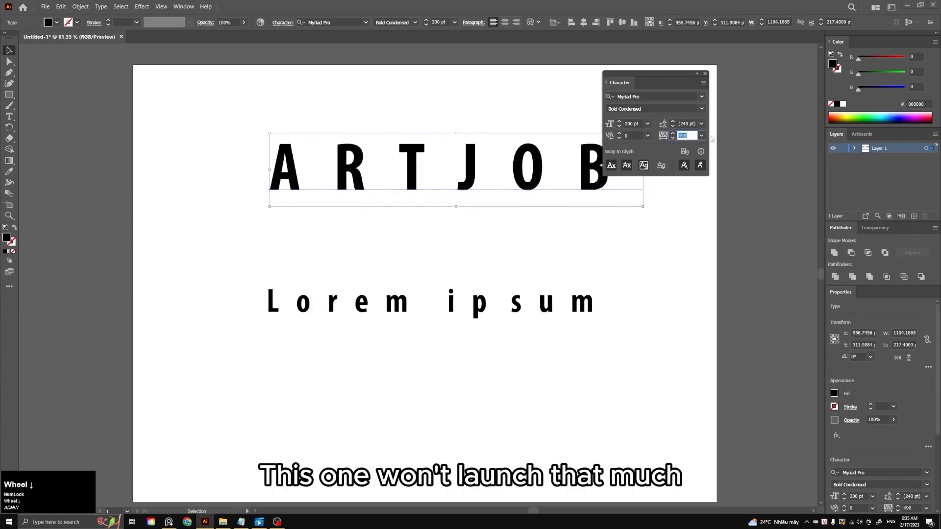
pyautogui.click(702, 136)
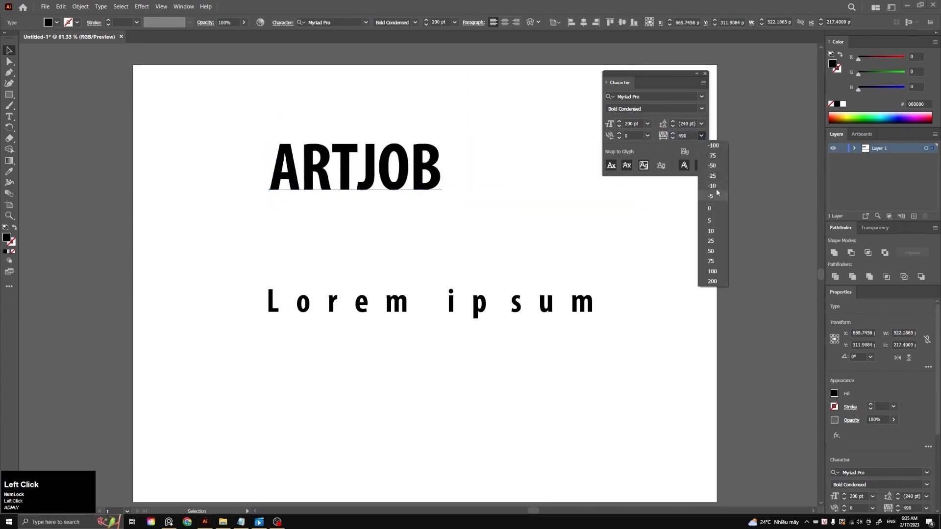
pyautogui.click(710, 209)
pyautogui.click(574, 220)
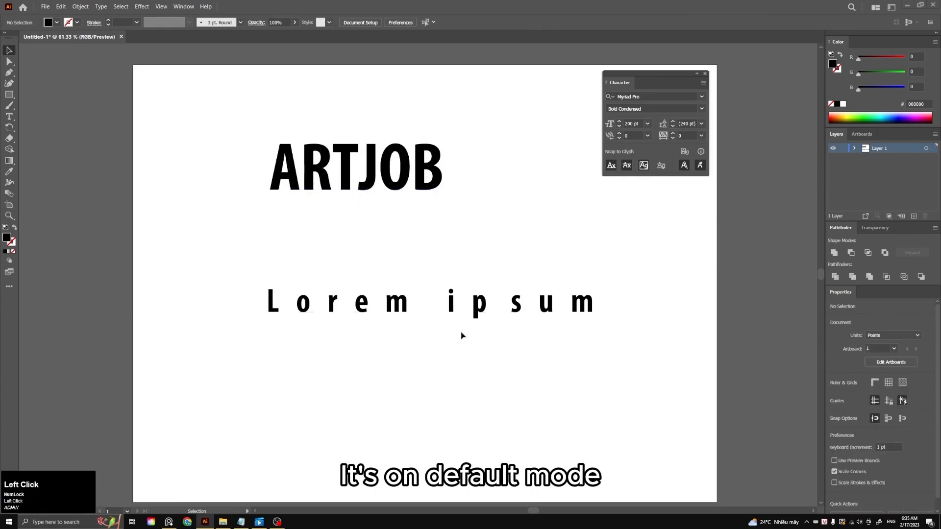
# Step: Move the Lorem ipsum line beneath ARTJOB and format it as 60 pt in the Condensed font style
pyautogui.moveTo(475, 313); pyautogui.dragTo(478, 228)
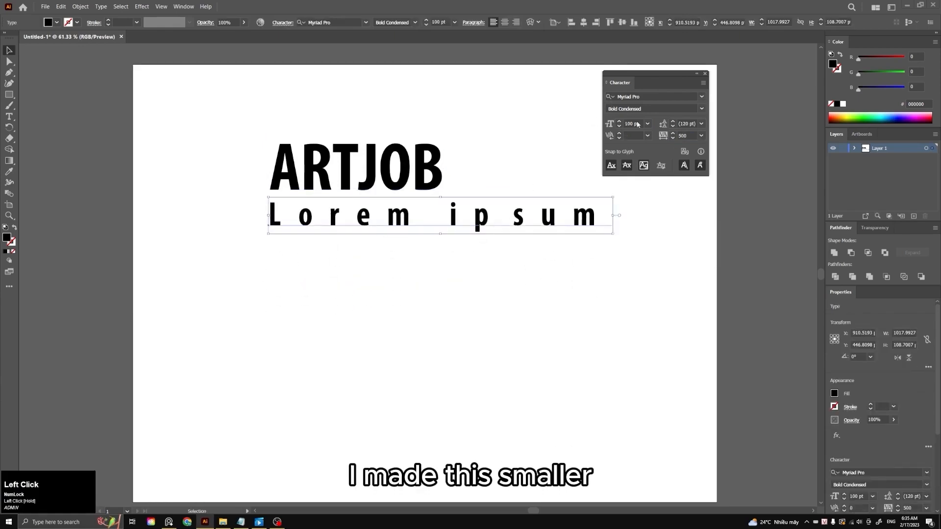
pyautogui.click(648, 124)
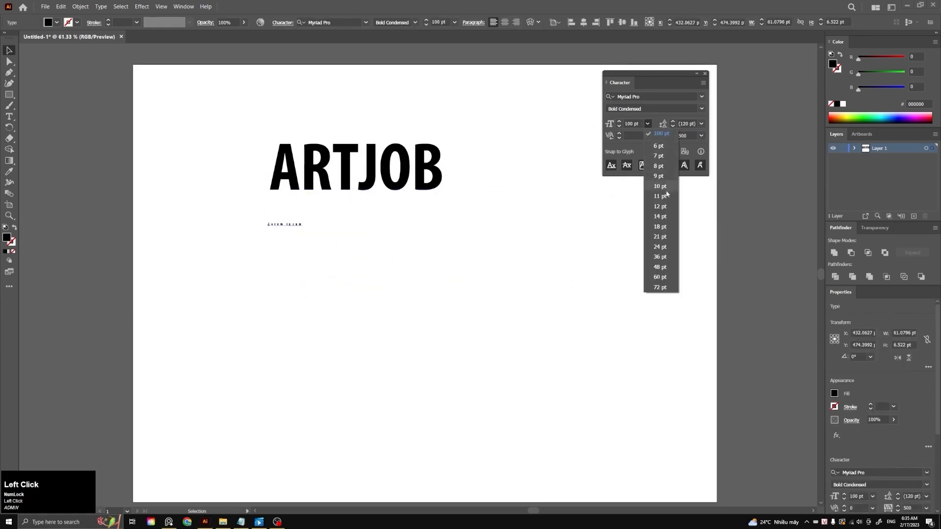
pyautogui.click(664, 278)
pyautogui.click(702, 109)
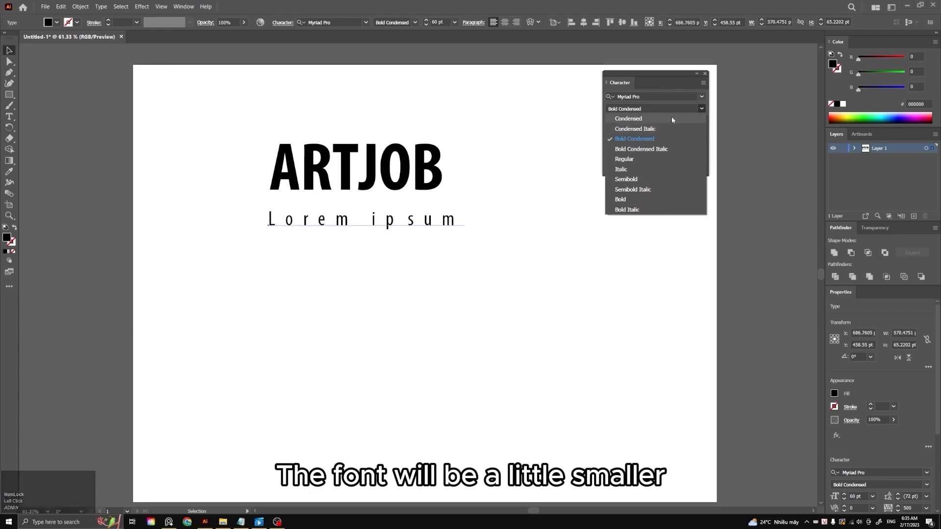
pyautogui.click(672, 117)
# Step: Set the tracking of the Lorem ipsum line to 400 and move it up close under ARTJOB, with their starting edges aligned
pyautogui.click(700, 138)
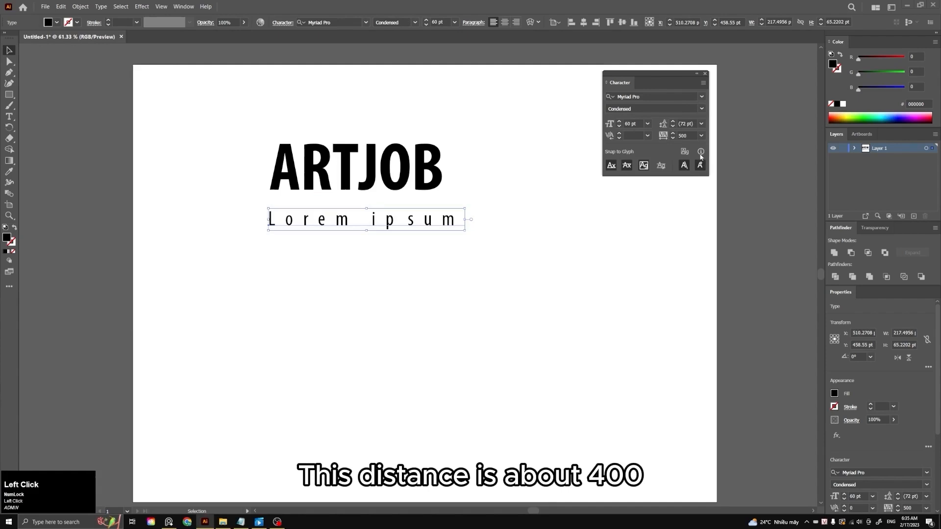
pyautogui.click(679, 137)
pyautogui.write('400')
pyautogui.press('Return')
pyautogui.click(466, 231)
pyautogui.moveTo(396, 219); pyautogui.dragTo(421, 207)
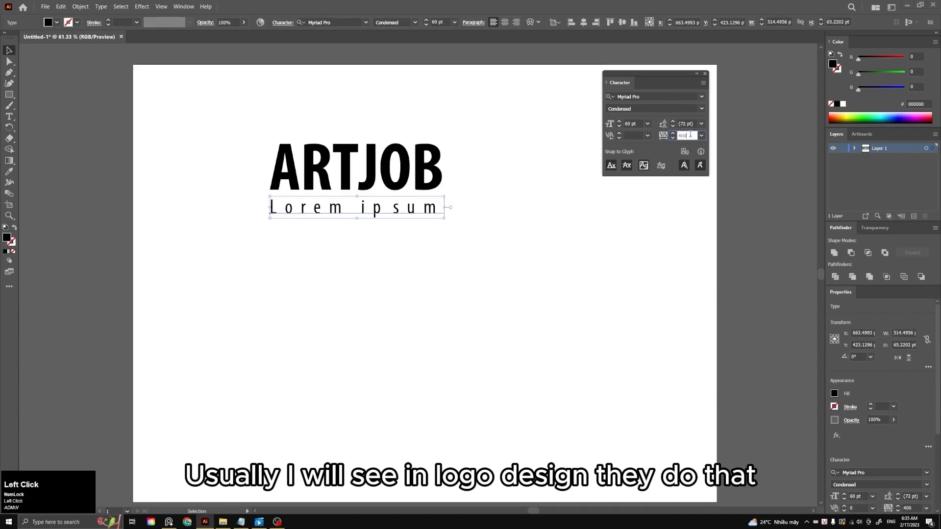
# Step: Raise the tracking of the Lorem ipsum line to 411 and deselect it
pyautogui.scroll(11, 684, 135)
pyautogui.click(494, 212)
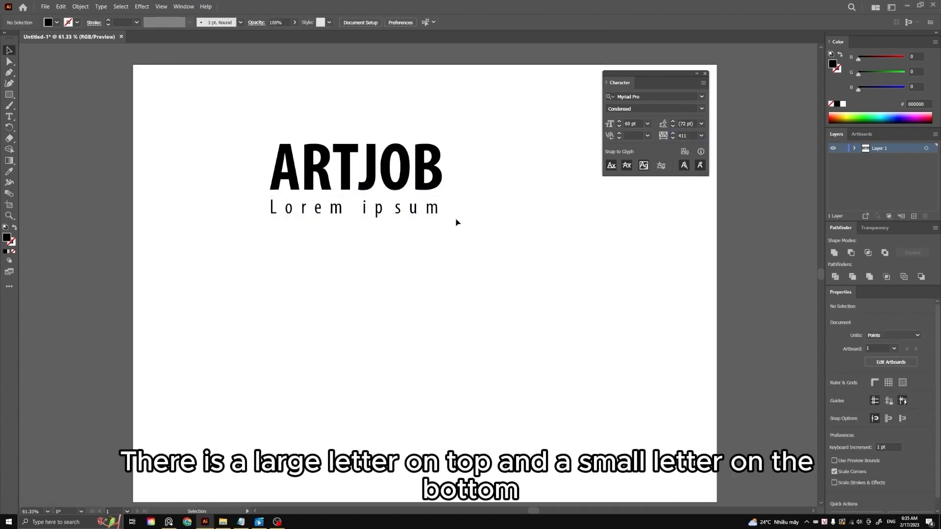
# Step: Delete the Lorem ipsum line under ARTJOB and move ARTJOB toward the middle of the artboard
pyautogui.click(413, 214)
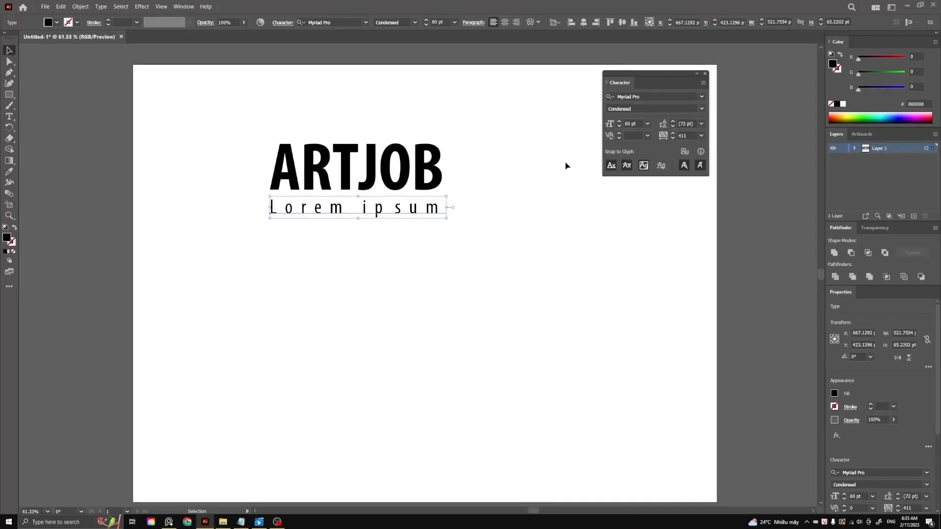
pyautogui.click(431, 216)
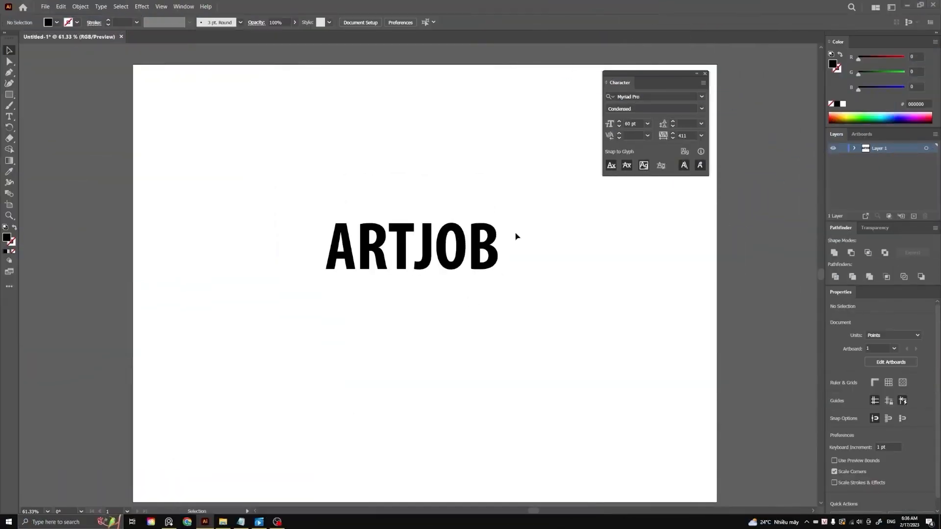
# Step: Add a second line reading ARTJOB to the ARTJOB text and finish editing it
pyautogui.click(464, 269)
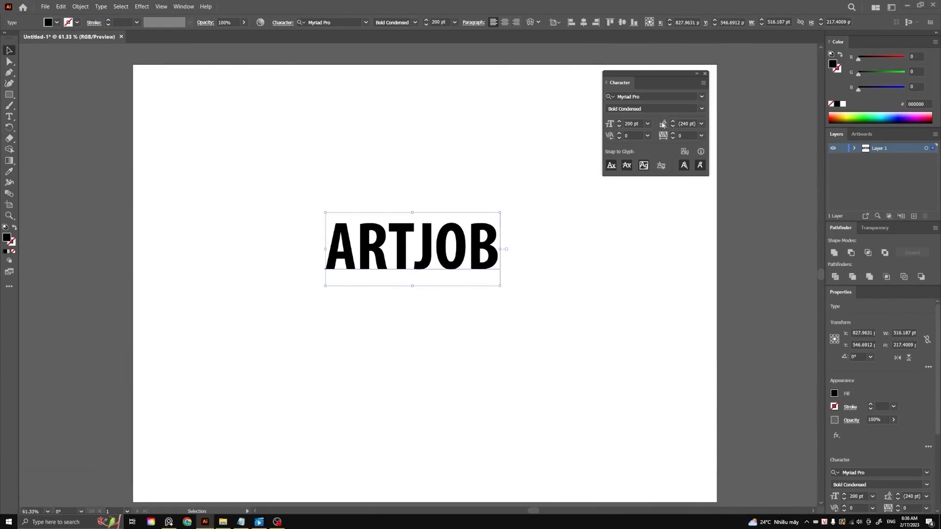
pyautogui.doubleClick(502, 245)
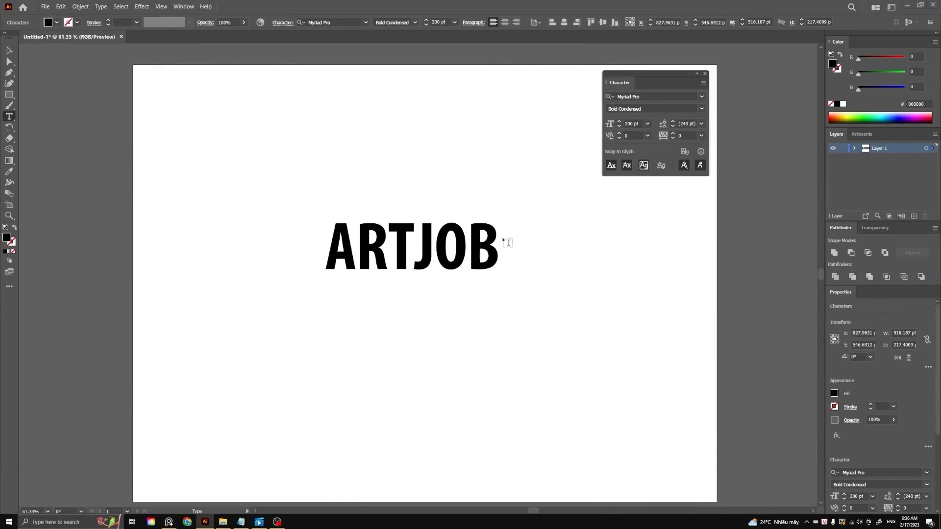
pyautogui.press('Return')
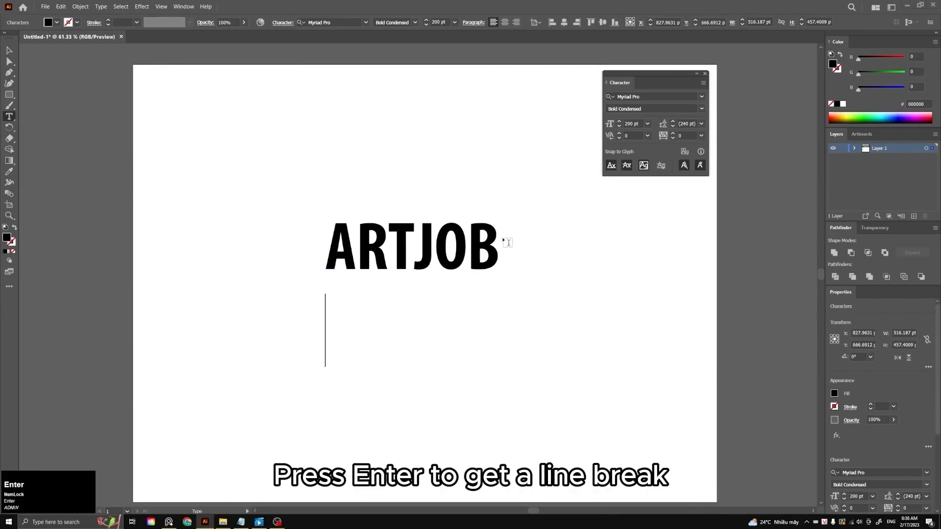
pyautogui.write('ART')
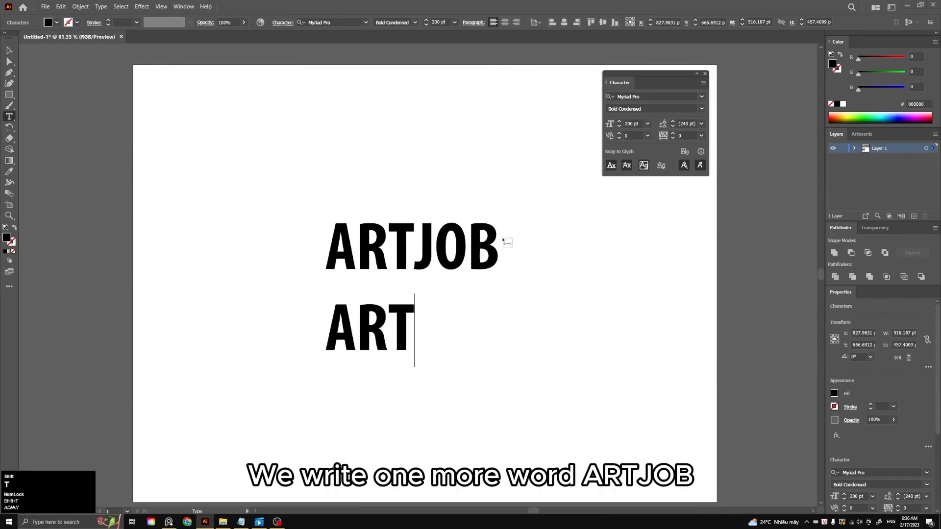
pyautogui.write('JOB')
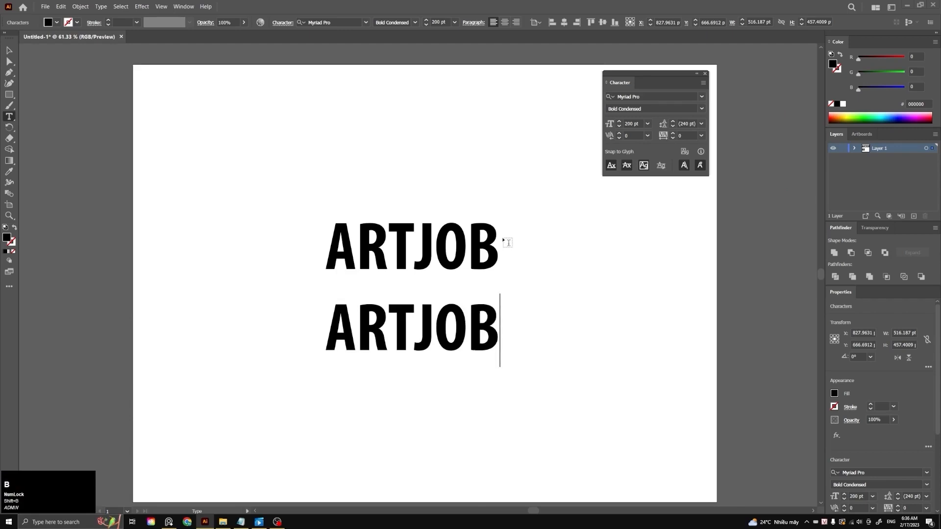
pyautogui.press('Escape')
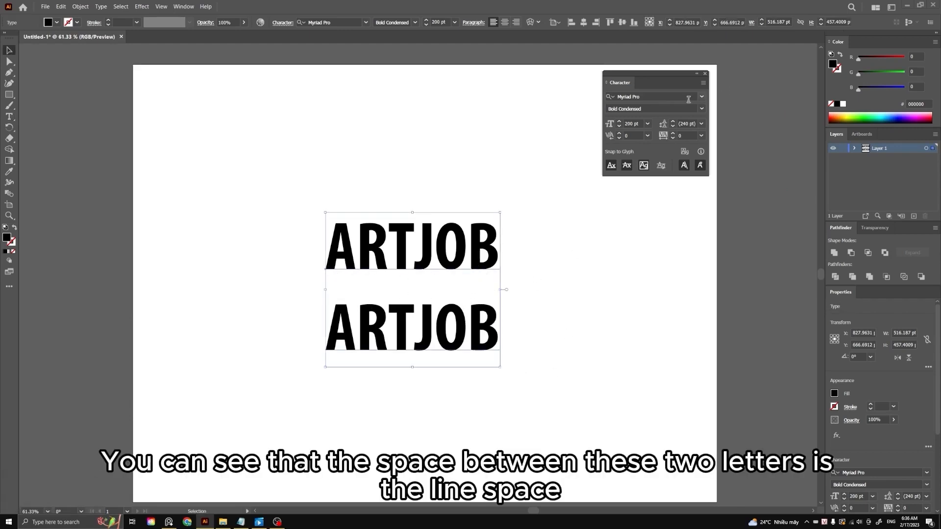
# Step: Set the leading of the two-line ARTJOB text to Auto, then try the 12 pt preset
pyautogui.click(702, 124)
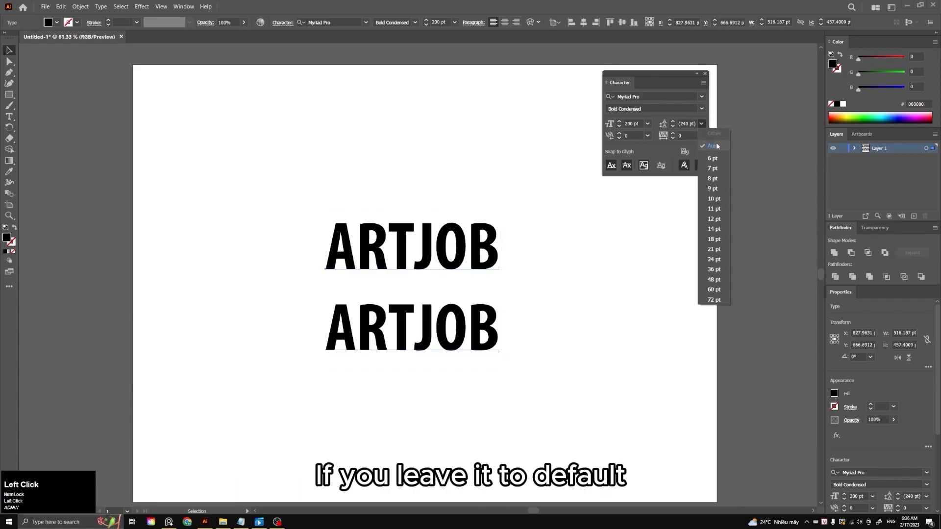
pyautogui.click(715, 146)
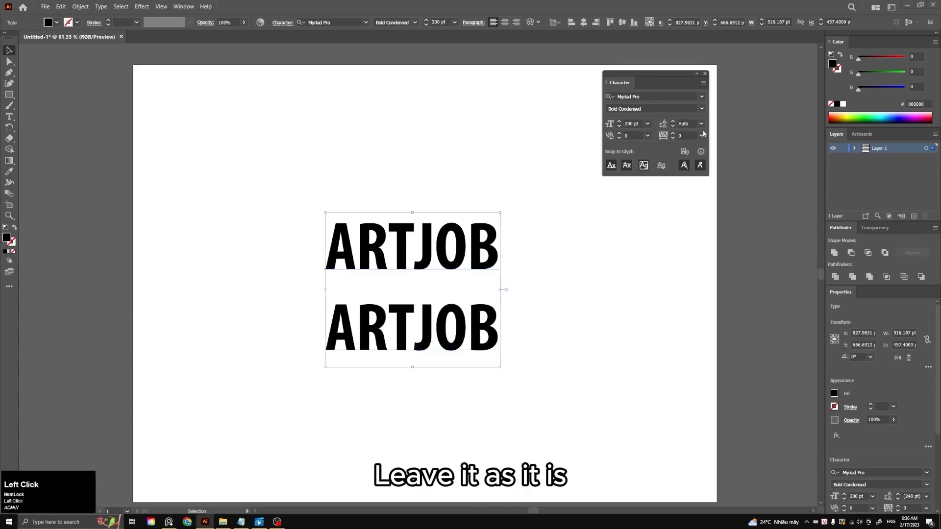
pyautogui.click(702, 124)
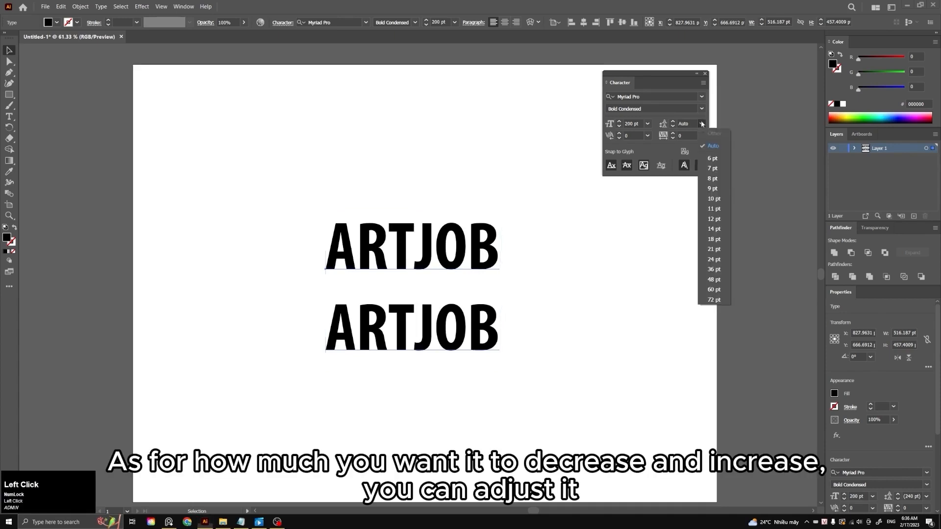
pyautogui.click(715, 218)
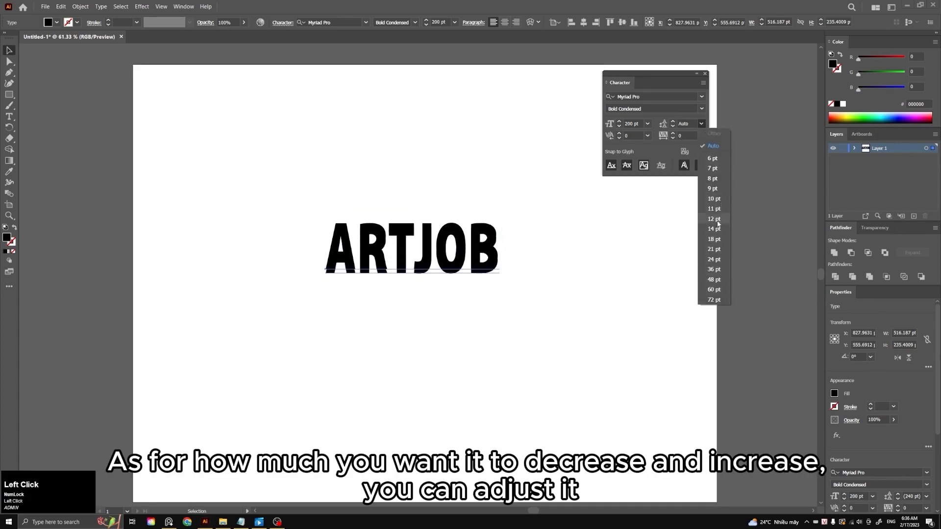
# Step: Increase the leading of the two-line ARTJOB text gradually to 149 pt
pyautogui.click(686, 123)
pyautogui.scroll(20, 691, 123)
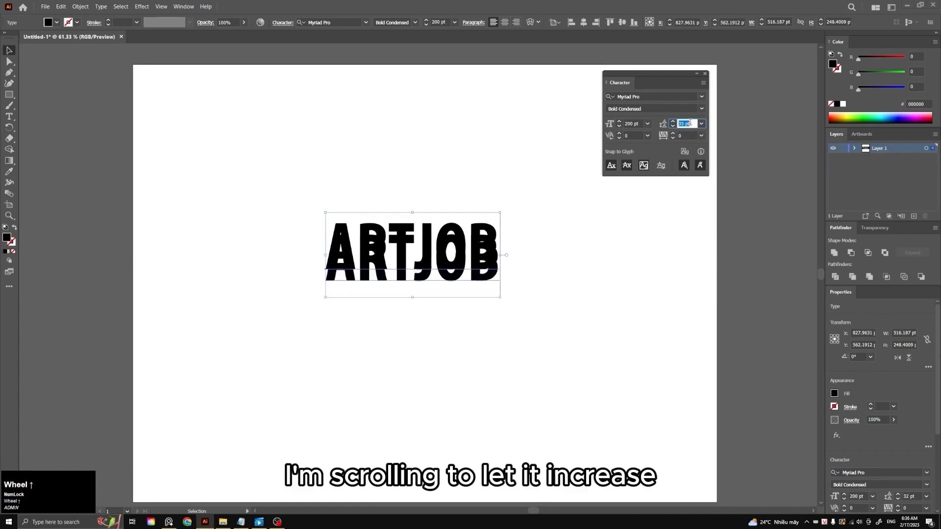
pyautogui.scroll(15, 691, 123)
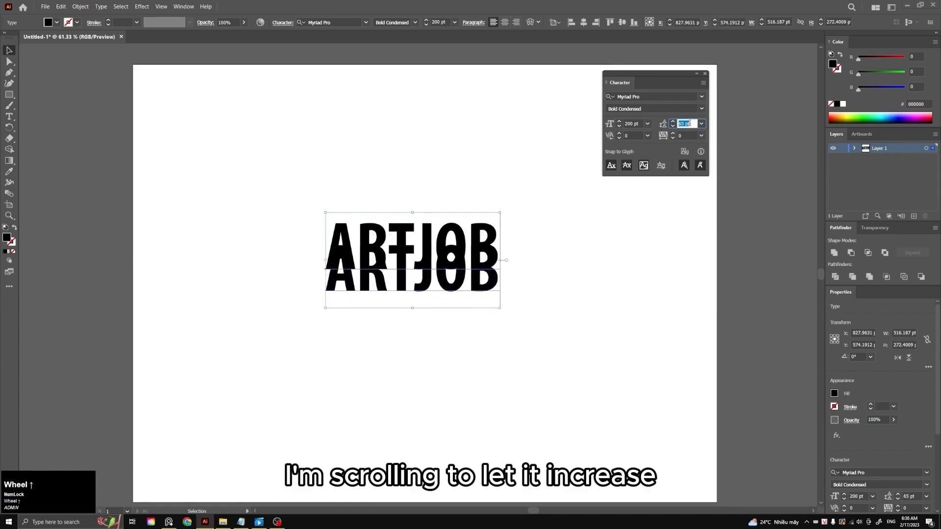
pyautogui.scroll(20, 689, 123)
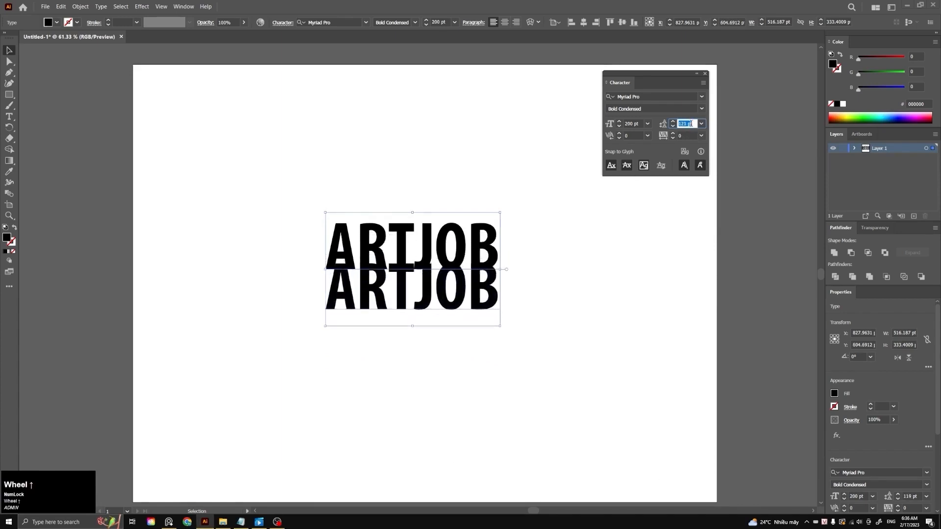
pyautogui.scroll(20, 691, 123)
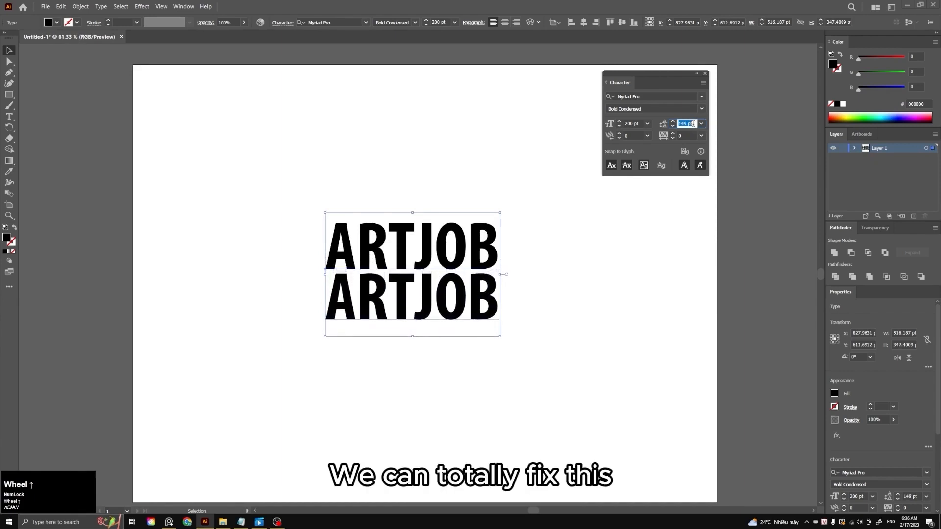
# Step: Vary the leading of the two ARTJOB lines down and up, ending at 168 pt
pyautogui.scroll(-12, 692, 124)
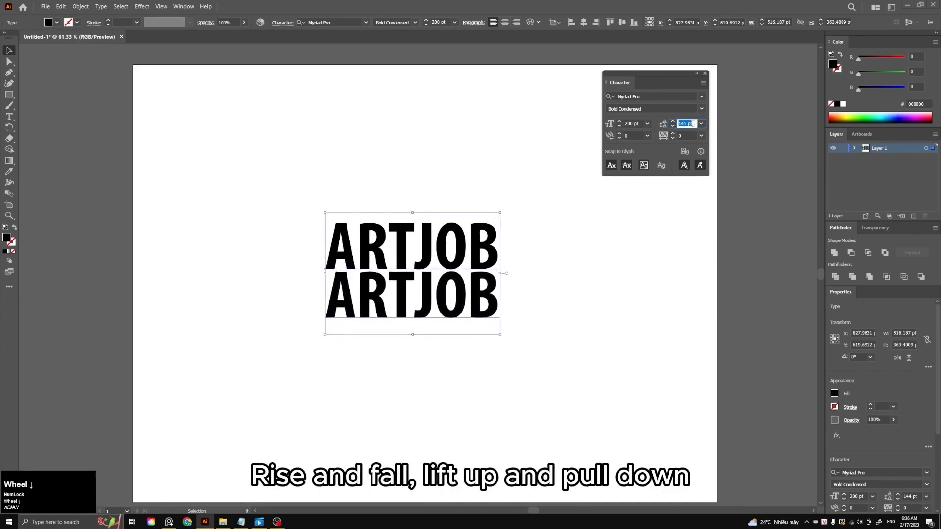
pyautogui.scroll(8, 692, 120)
pyautogui.scroll(-9, 693, 111)
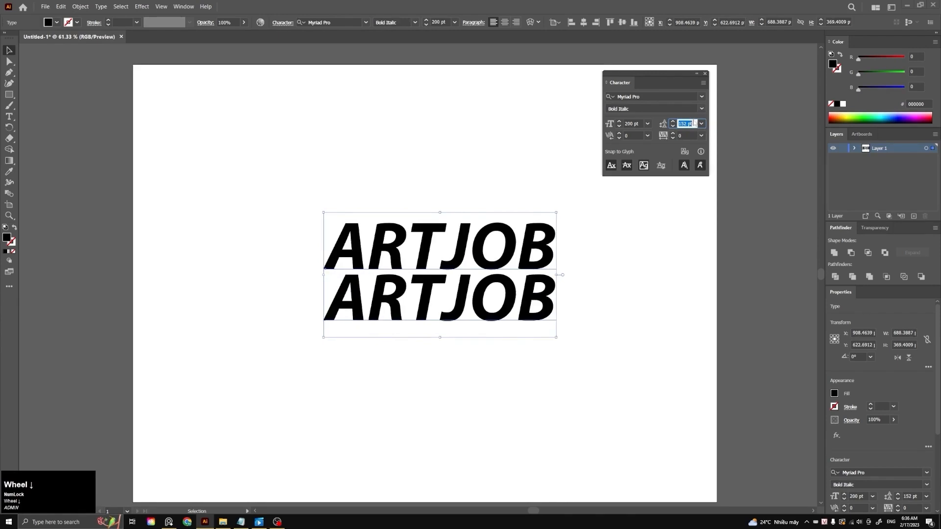
pyautogui.scroll(-5, 691, 124)
pyautogui.scroll(18, 692, 124)
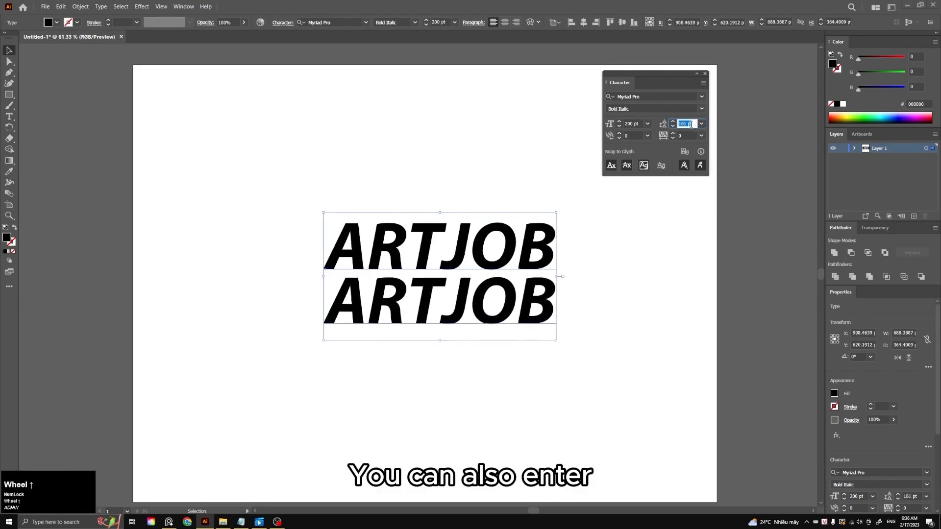
pyautogui.scroll(3, 688, 123)
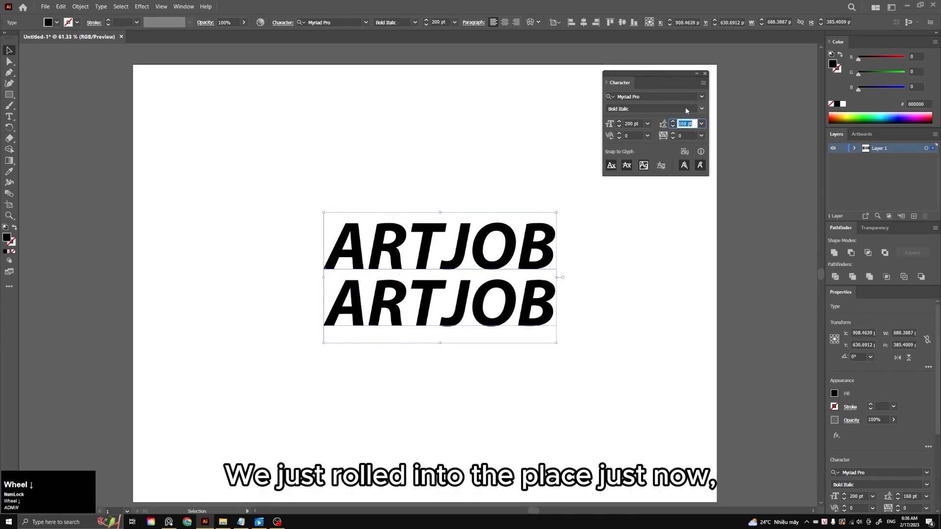
# Step: Change the two-line ARTJOB text to the Condensed font style with a leading of 167 pt
pyautogui.click(700, 110)
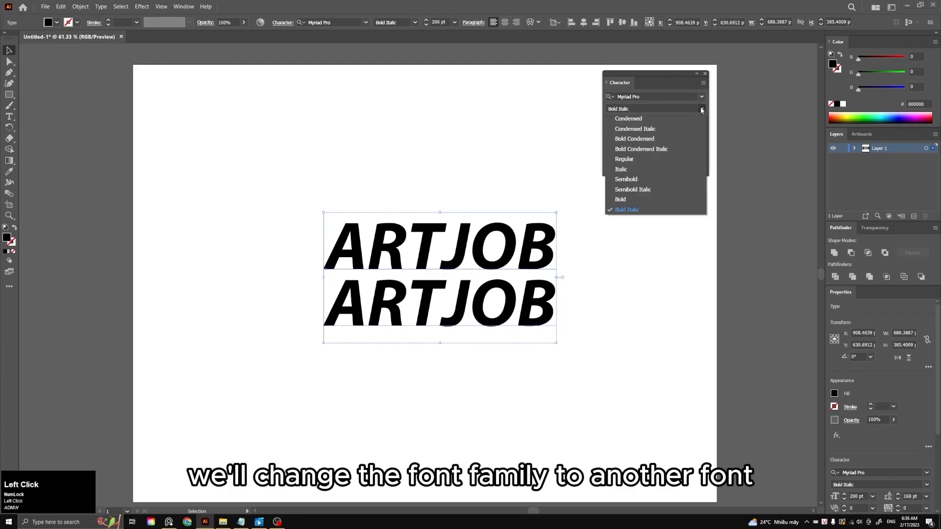
pyautogui.click(668, 118)
pyautogui.scroll(-1, 688, 124)
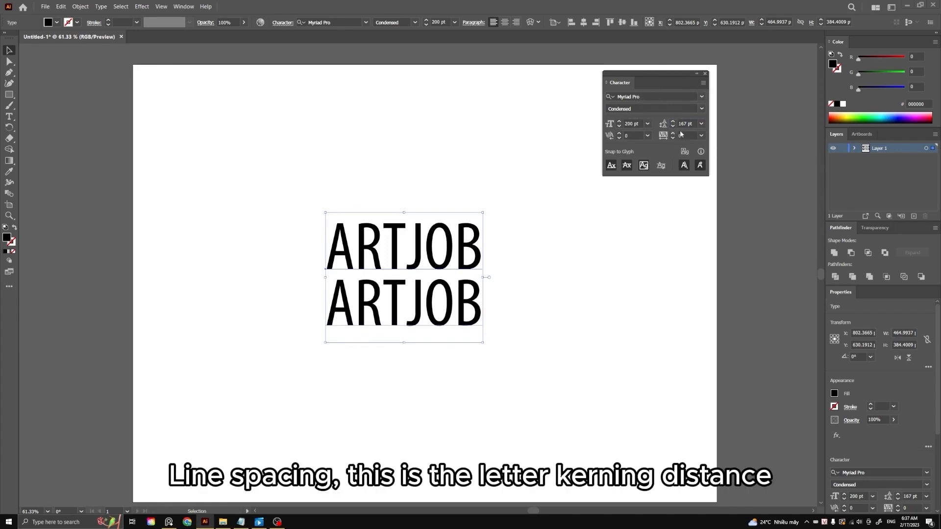
# Step: Move the Character panel clear of the work area and place the two-line ARTJOB text in the artboard's upper-left corner, deselected
pyautogui.moveTo(678, 76); pyautogui.dragTo(697, 87)
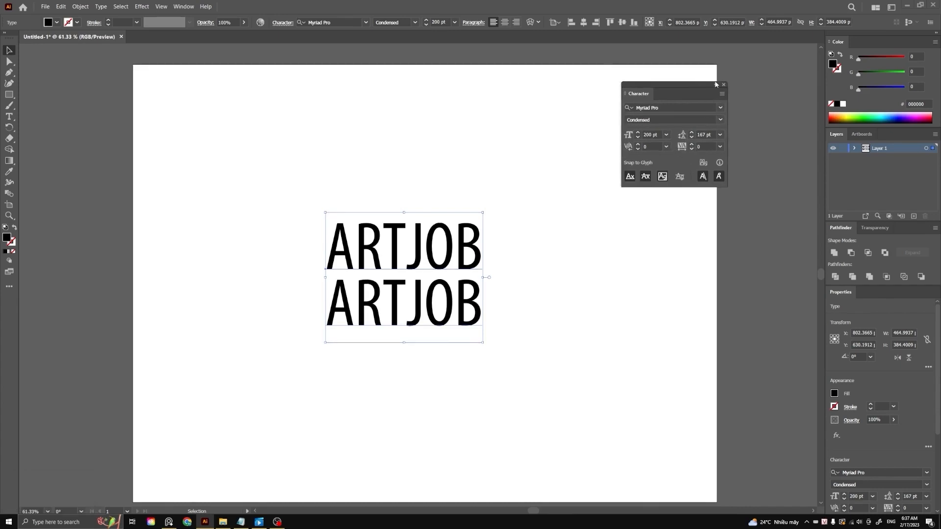
pyautogui.moveTo(717, 88); pyautogui.dragTo(774, 65)
pyautogui.moveTo(433, 247); pyautogui.dragTo(250, 116)
pyautogui.click(404, 166)
# Step: Create a new point text reading ARTJOB and place it beneath the two-line ARTJOB text, with starting edges aligned
pyautogui.press('t')
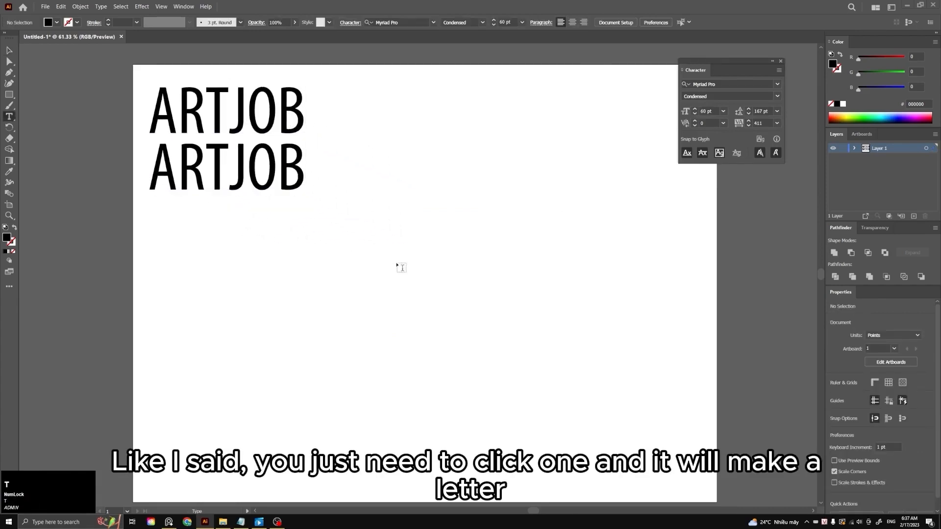
pyautogui.click(413, 235)
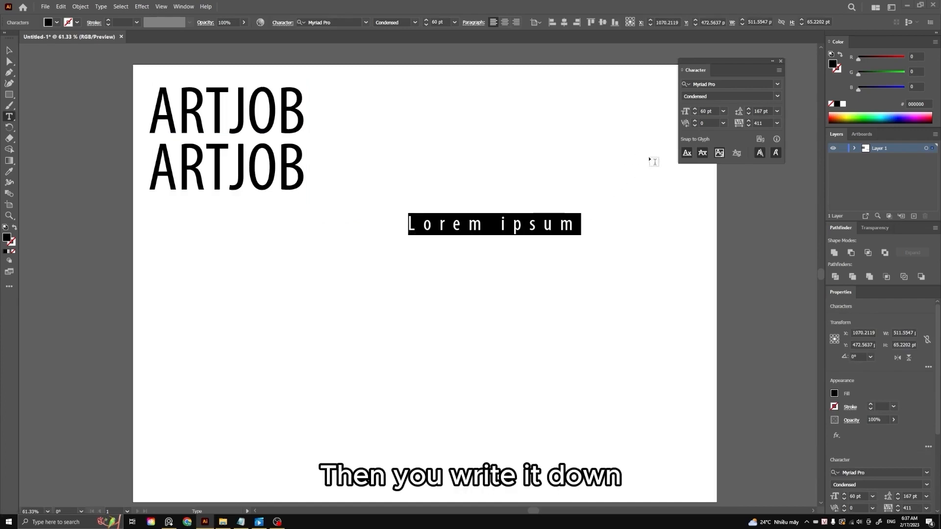
pyautogui.write('A')
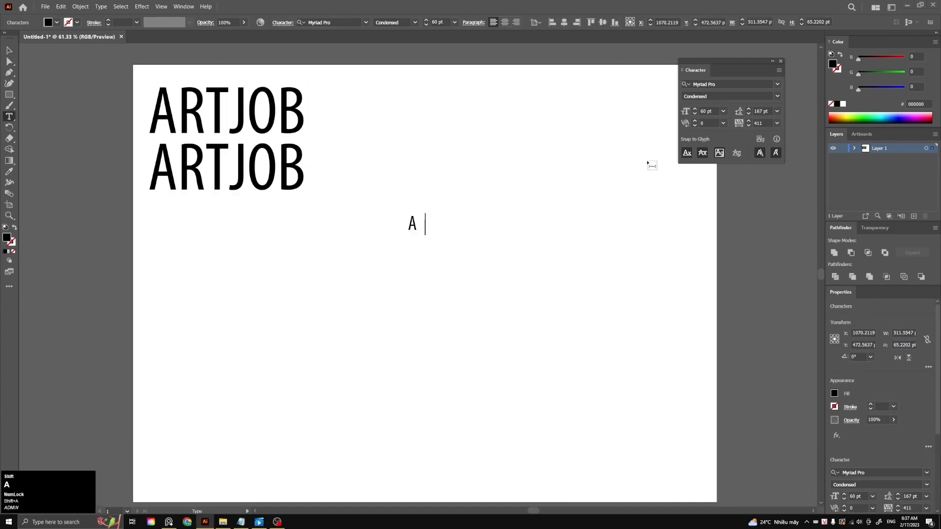
pyautogui.write('RTJOB')
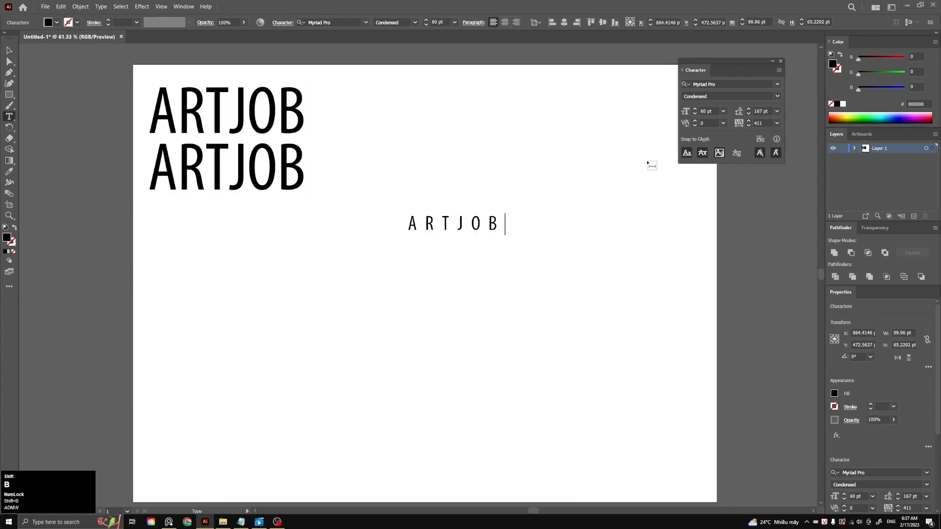
pyautogui.press('Escape')
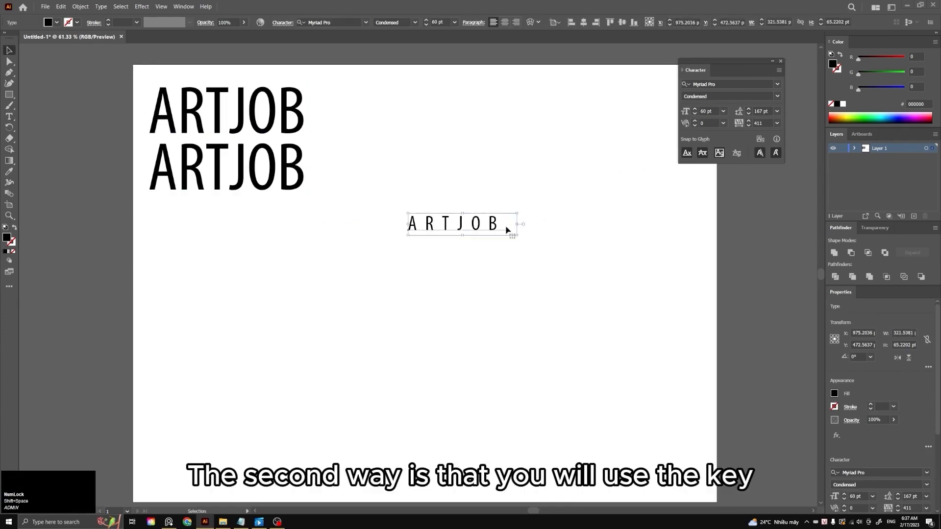
pyautogui.moveTo(508, 224); pyautogui.dragTo(250, 223)
# Step: Draw an area type frame about 527 by 267 pt in the middle of the artboard and fill it with ARTJOB
pyautogui.press('t')
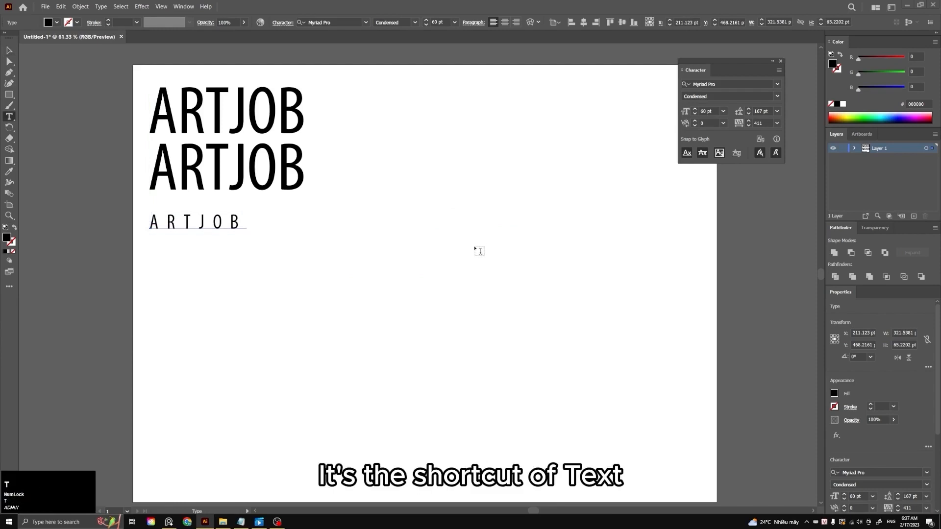
pyautogui.moveTo(350, 246); pyautogui.dragTo(517, 330)
pyautogui.moveTo(513, 334); pyautogui.dragTo(528, 336)
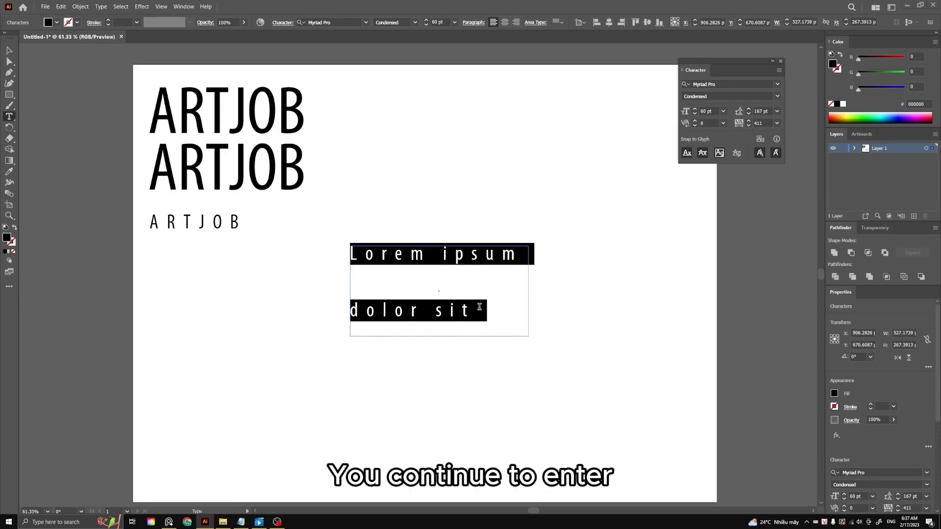
pyautogui.write('ARTJOB')
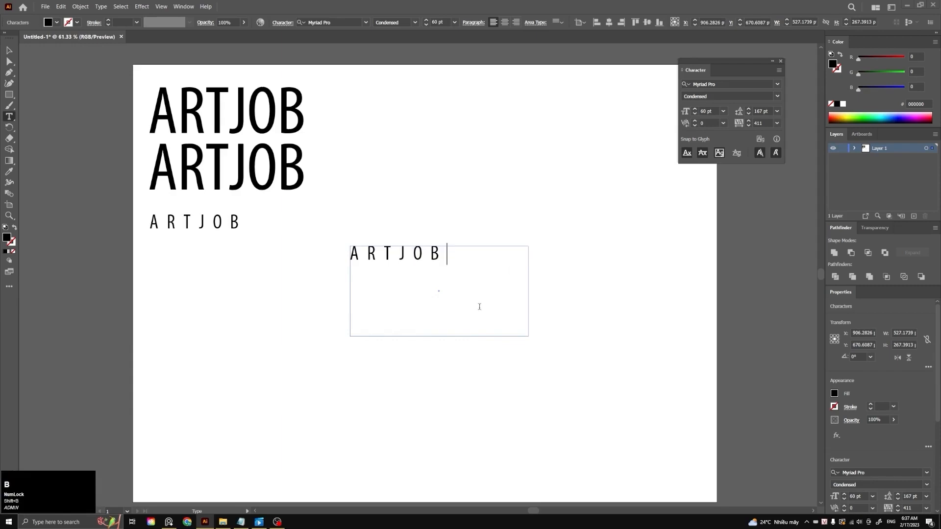
pyautogui.press('Escape')
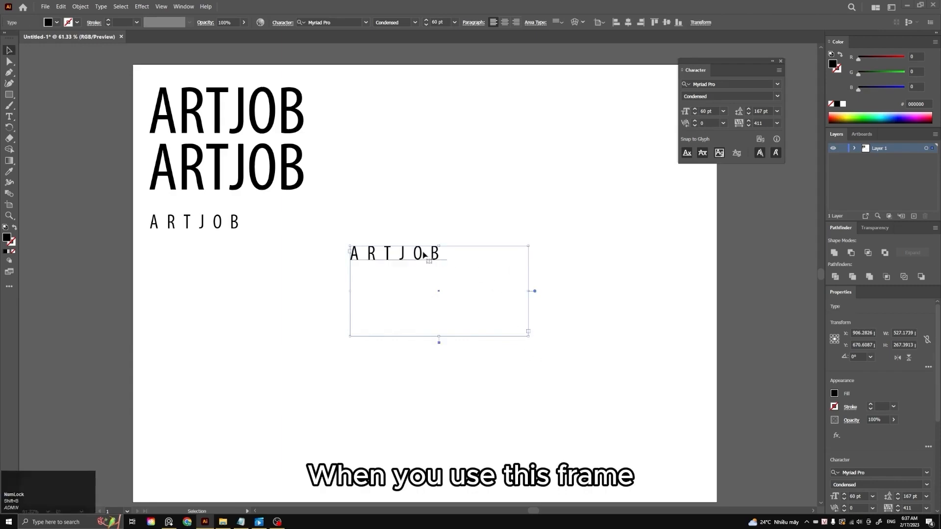
# Step: Move the ARTJOB area type frame slightly upward and rotate it to 270°, so the frame stands upright
pyautogui.moveTo(420, 252); pyautogui.dragTo(424, 231)
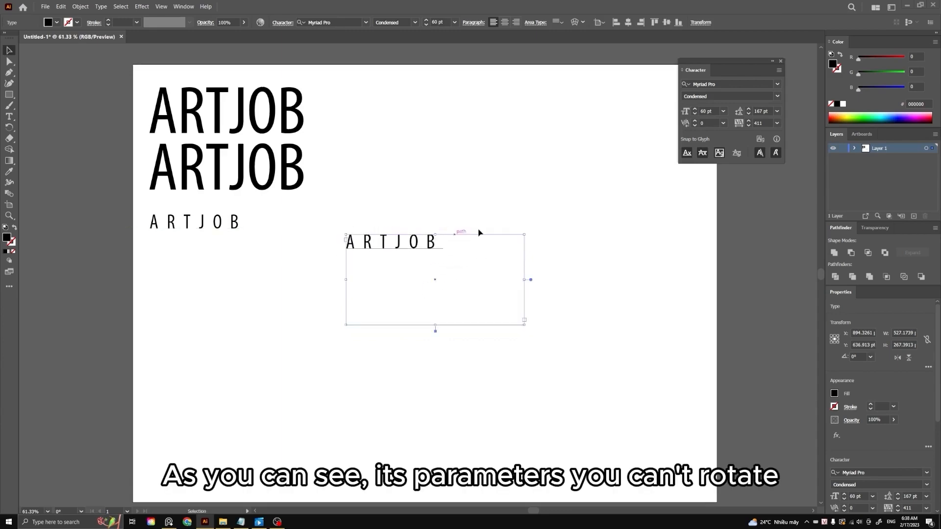
pyautogui.moveTo(527, 232); pyautogui.dragTo(456, 314)
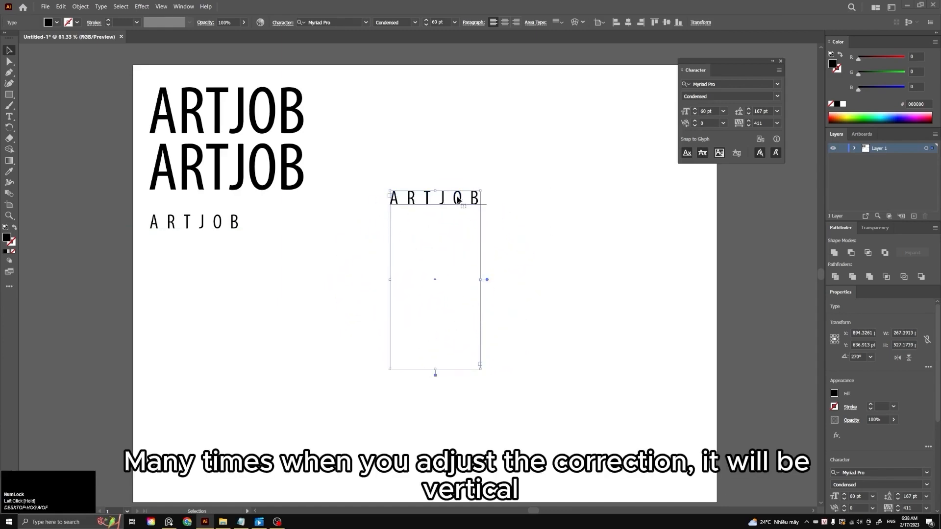
# Step: Rotate the ARTJOB area type frame to 180° and on to 90°, and widen the frame to the right
pyautogui.moveTo(443, 199); pyautogui.dragTo(513, 366)
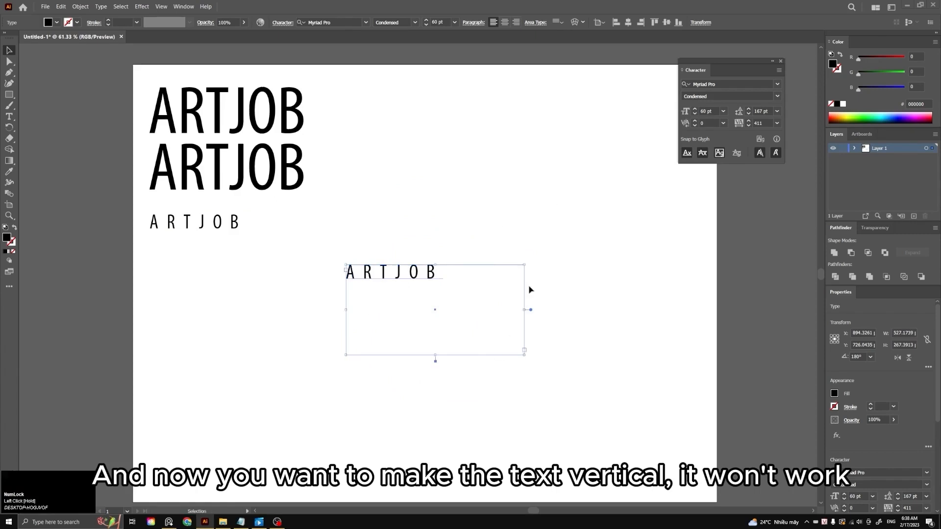
pyautogui.moveTo(529, 264); pyautogui.dragTo(482, 390)
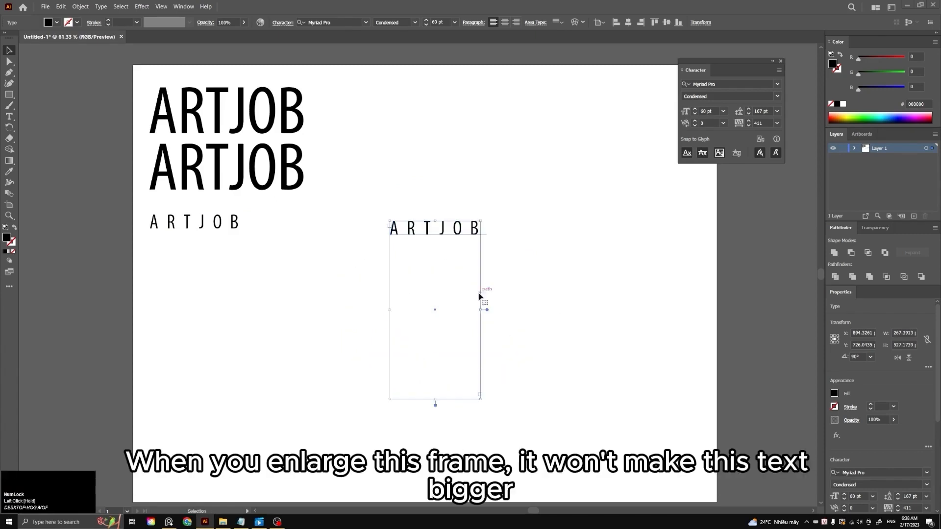
pyautogui.moveTo(483, 310); pyautogui.dragTo(599, 321)
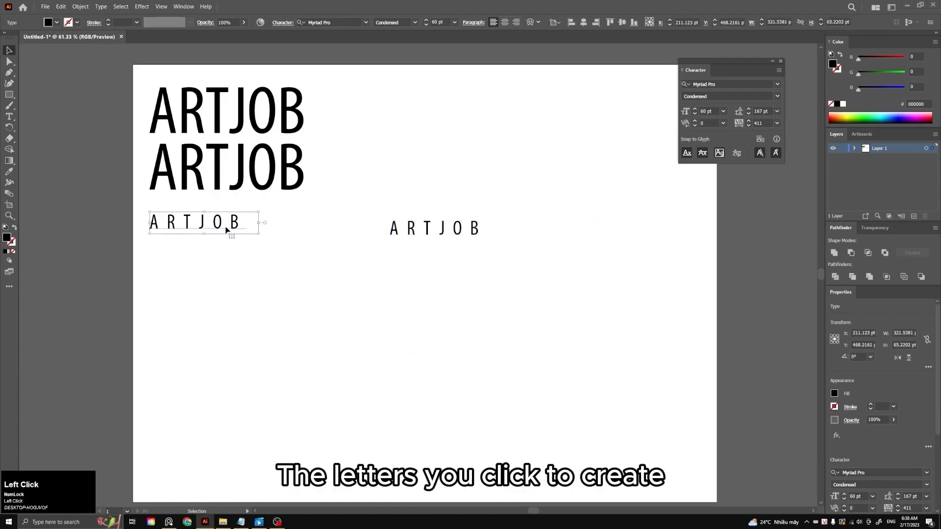
# Step: Move the small ARTJOB point text to the right and slightly down, leaving it deselected
pyautogui.moveTo(230, 230); pyautogui.dragTo(287, 237)
pyautogui.click(273, 270)
pyautogui.press('t')
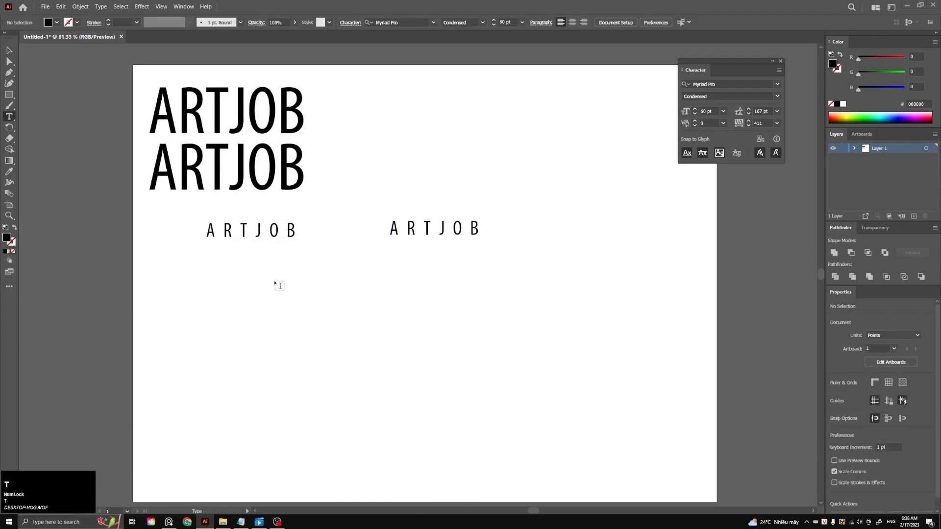
pyautogui.click(276, 273)
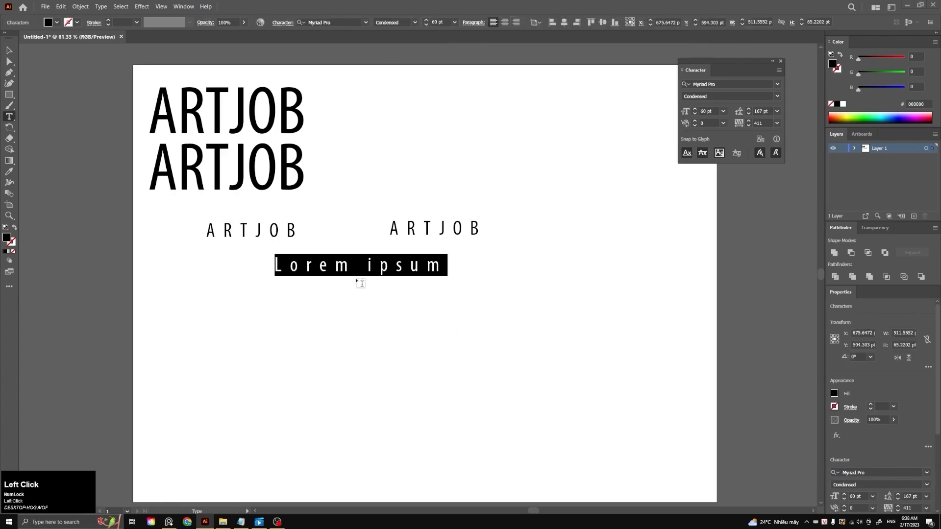
pyautogui.press('Escape')
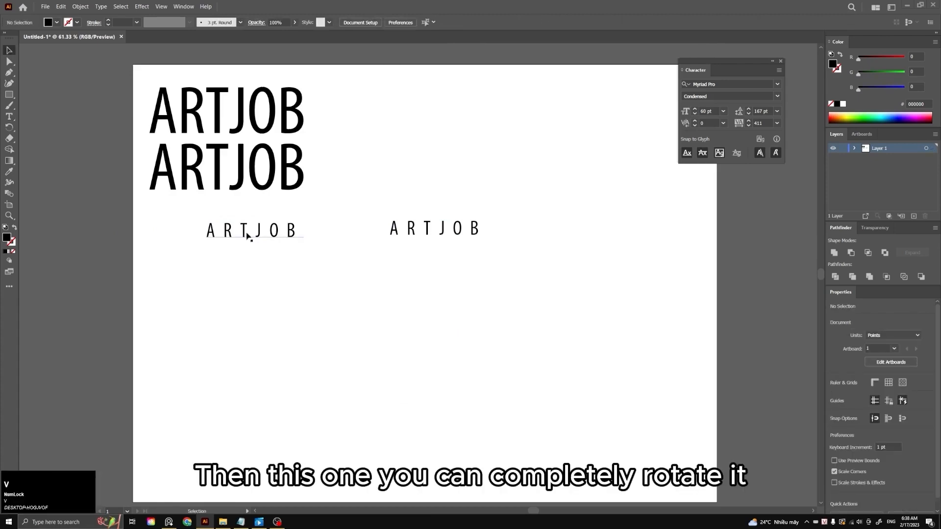
# Step: Rotate the small ARTJOB point text to 270° so it reads vertically downward
pyautogui.click(298, 238)
pyautogui.moveTo(318, 234); pyautogui.dragTo(291, 279)
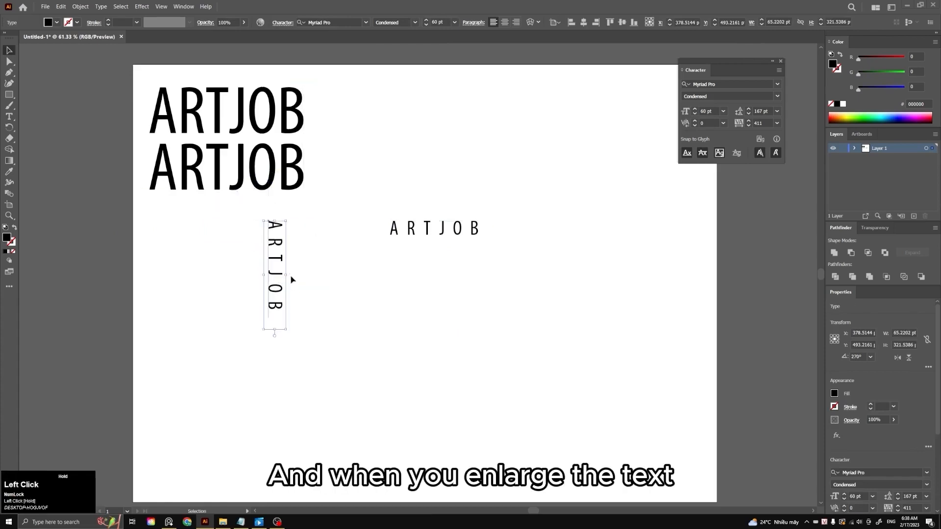
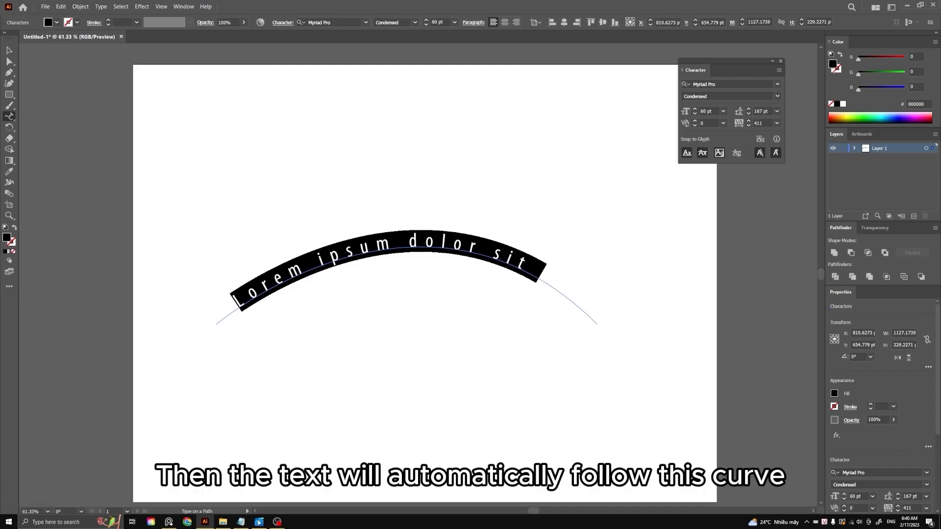
# Step: Reset the curved Lorem ipsum text to 0 tracking and Auto leading, and set its font style to Regular
pyautogui.click(778, 124)
pyautogui.click(788, 197)
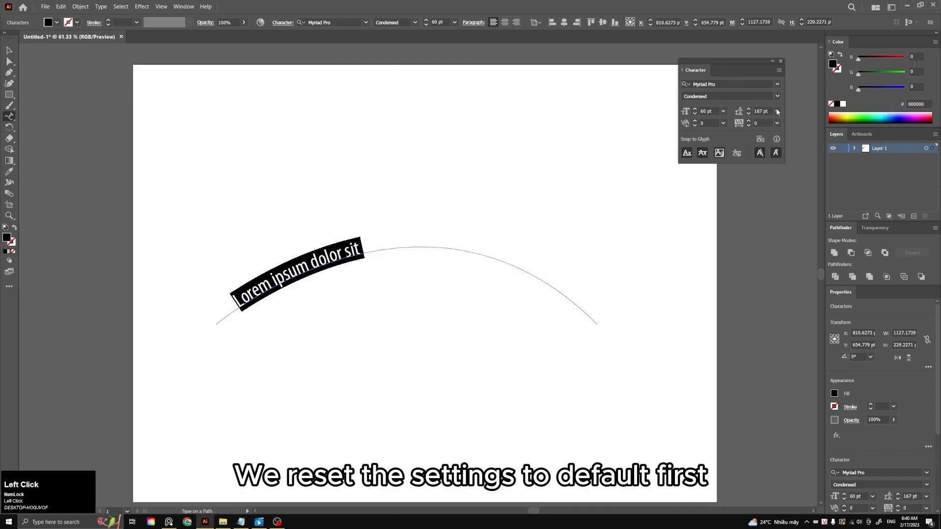
pyautogui.click(778, 112)
pyautogui.click(789, 133)
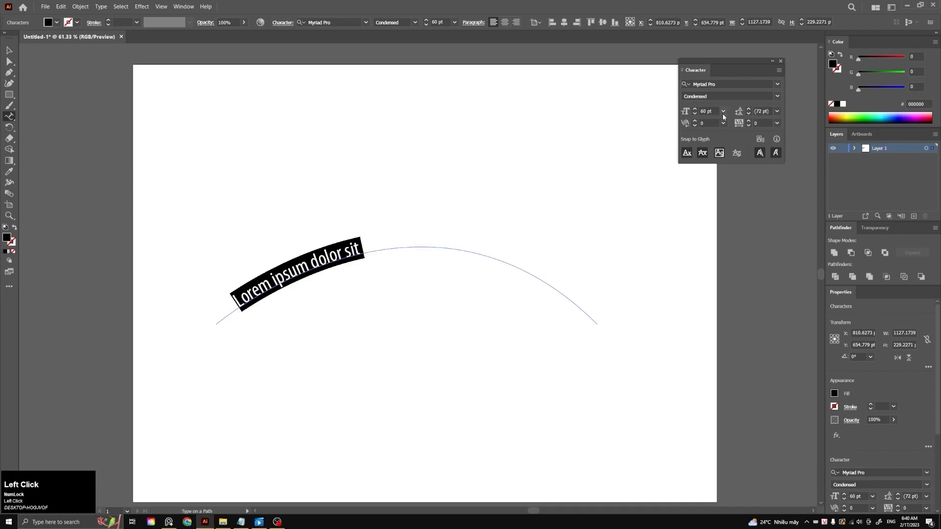
pyautogui.click(777, 95)
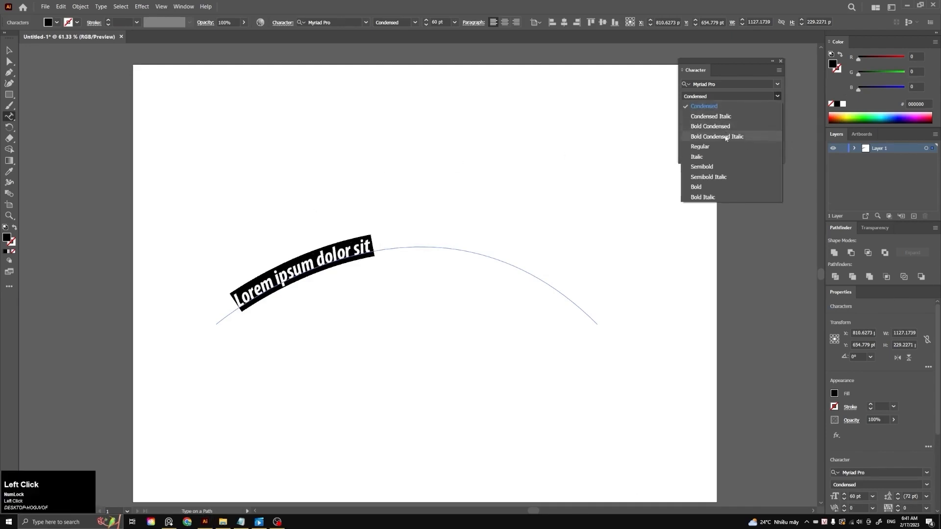
pyautogui.click(713, 146)
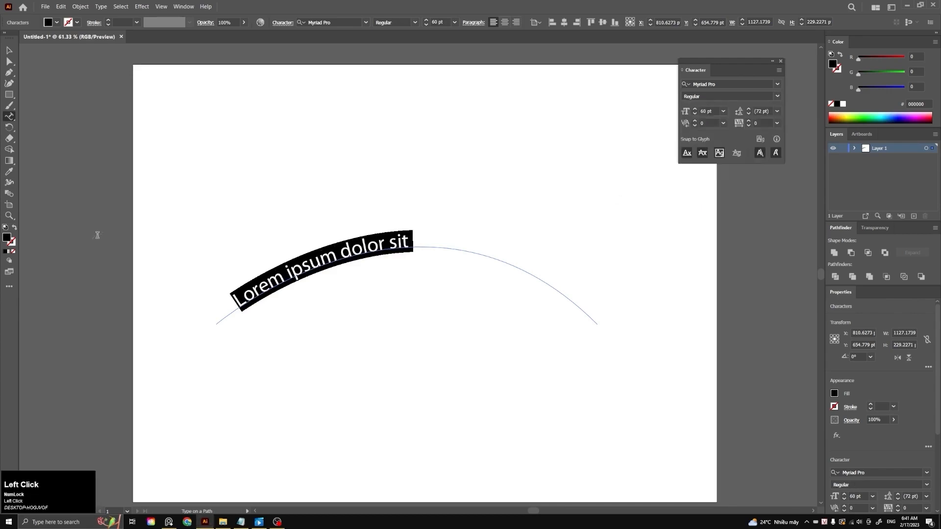
# Step: Duplicate the phrase "Lorem ipsum dolor sit" at the end of the text on the curve and finish editing
pyautogui.click(410, 242)
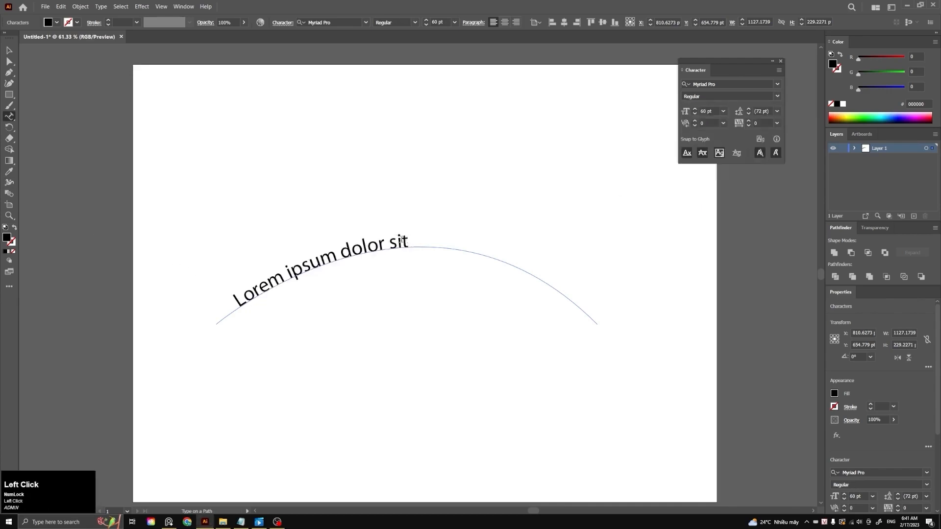
pyautogui.hotkey('ctrl', 'a')
pyautogui.hotkey('ctrl', 'c')
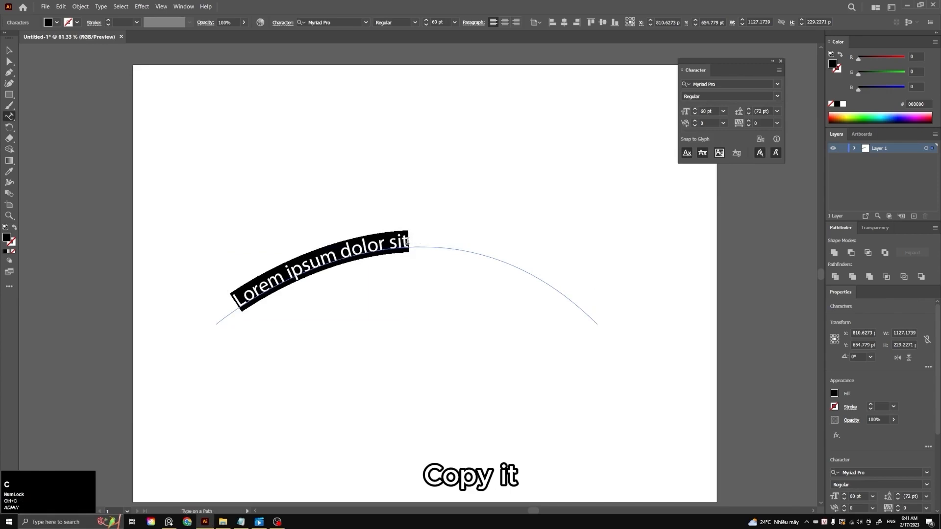
pyautogui.click(409, 241)
pyautogui.hotkey('ctrl', 'v')
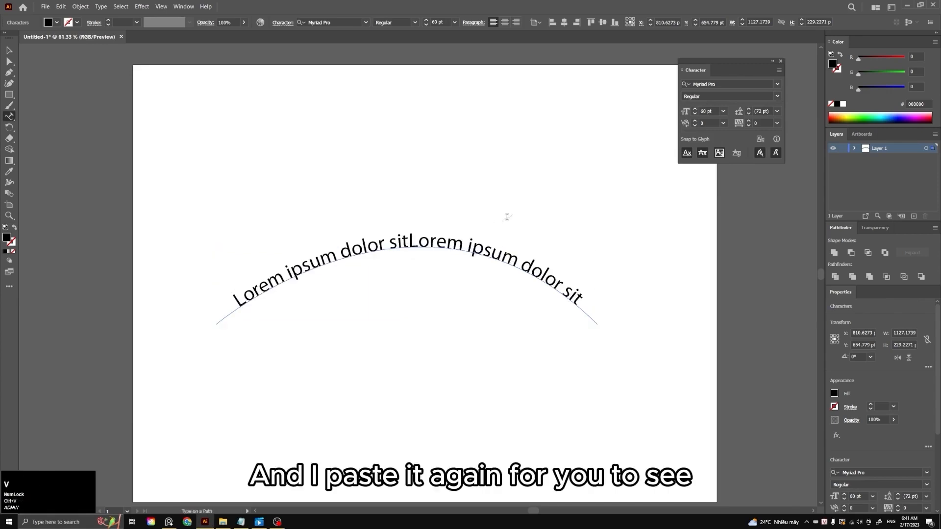
pyautogui.press('Escape')
# Step: Select the curved text and move its end bracket slightly inward along the path
pyautogui.click(473, 211)
pyautogui.click(440, 246)
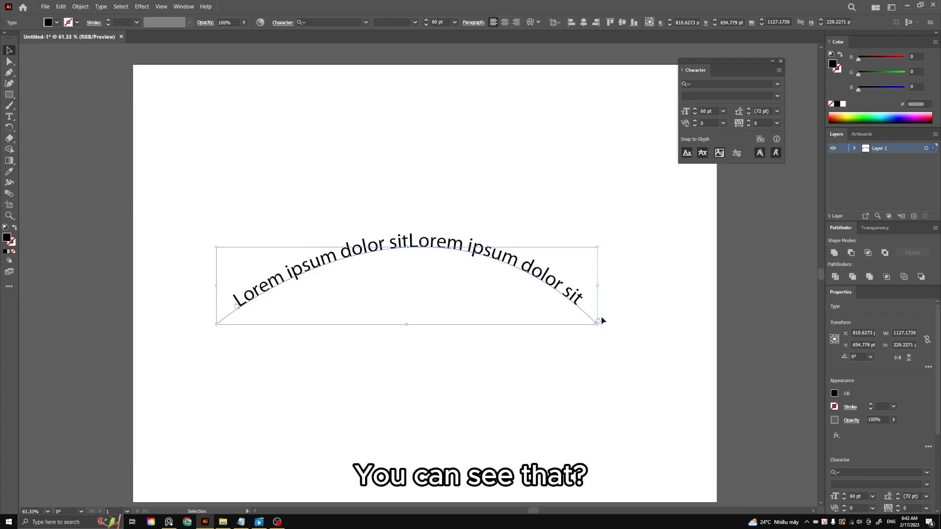
pyautogui.moveTo(600, 321); pyautogui.dragTo(579, 331)
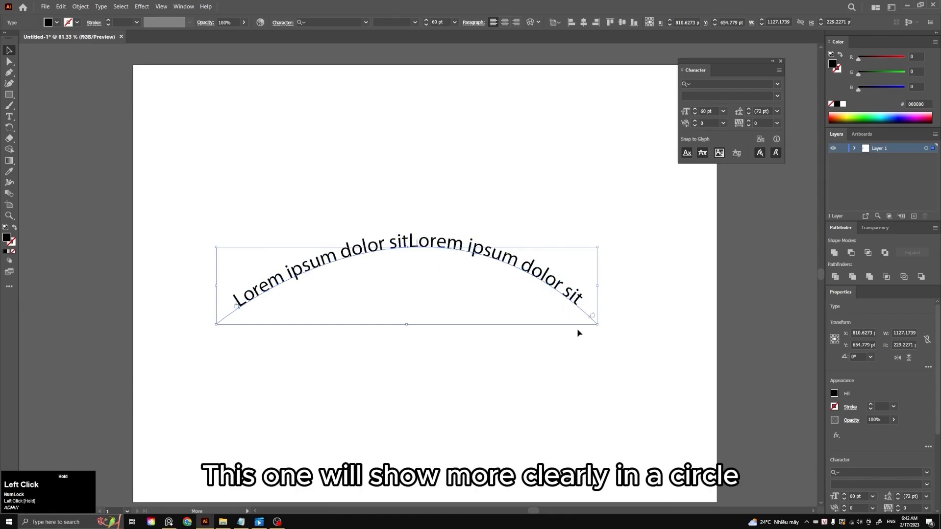
pyautogui.click(517, 330)
# Step: Delete the curved text and draw a centered circle about 727 pt in diameter with a black stroke and no fill
pyautogui.click(419, 239)
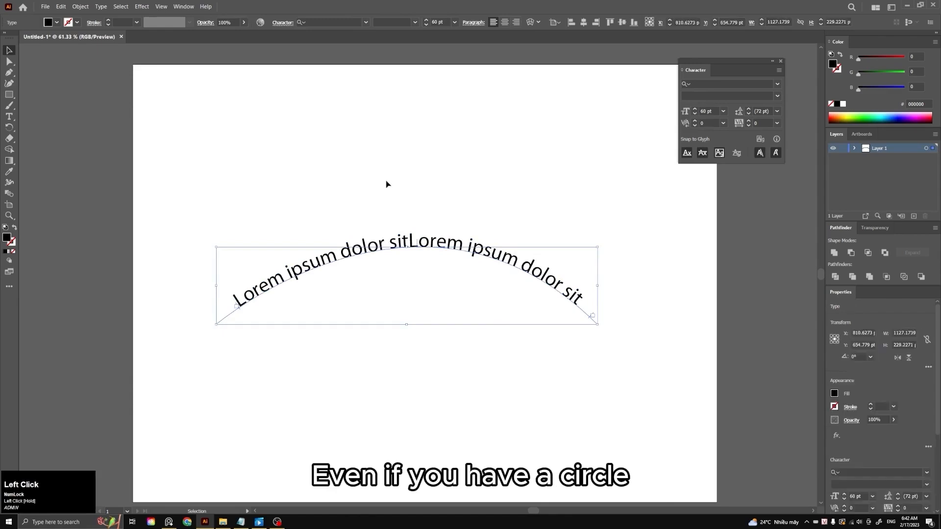
pyautogui.press('Delete')
pyautogui.press('l')
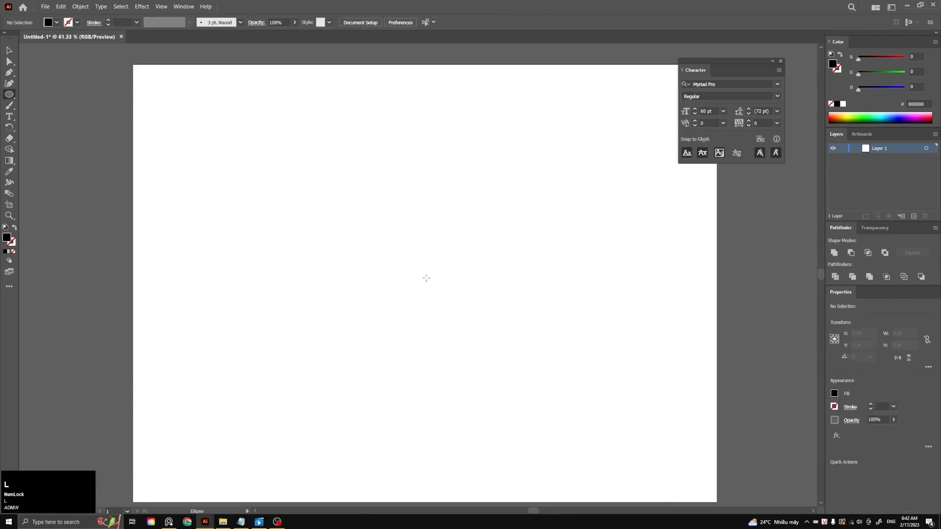
pyautogui.moveTo(423, 284)
pyautogui.mouseDown()
pyautogui.moveTo(550, 360)
pyautogui.moveTo(546, 353)
pyautogui.mouseUp()
pyautogui.hotkey('shift', 'x')
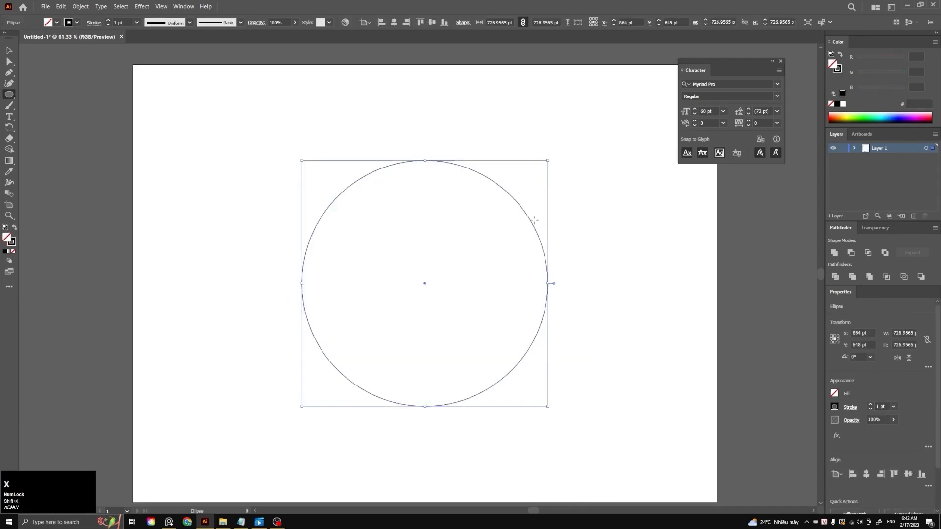
# Step: Place path type with placeholder text on the circle's outline, starting at its upper-left part, and finish editing
pyautogui.press('v')
pyautogui.click(558, 223)
pyautogui.click(528, 221)
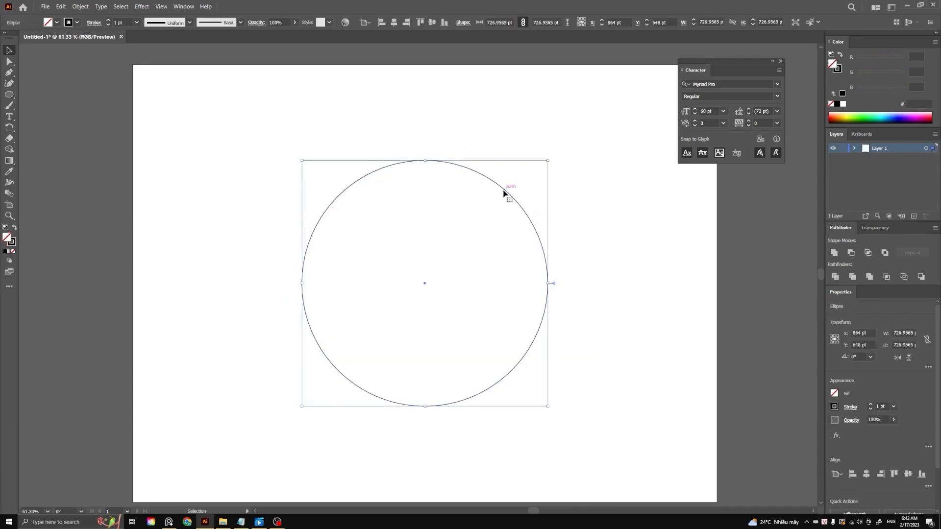
pyautogui.click(13, 119)
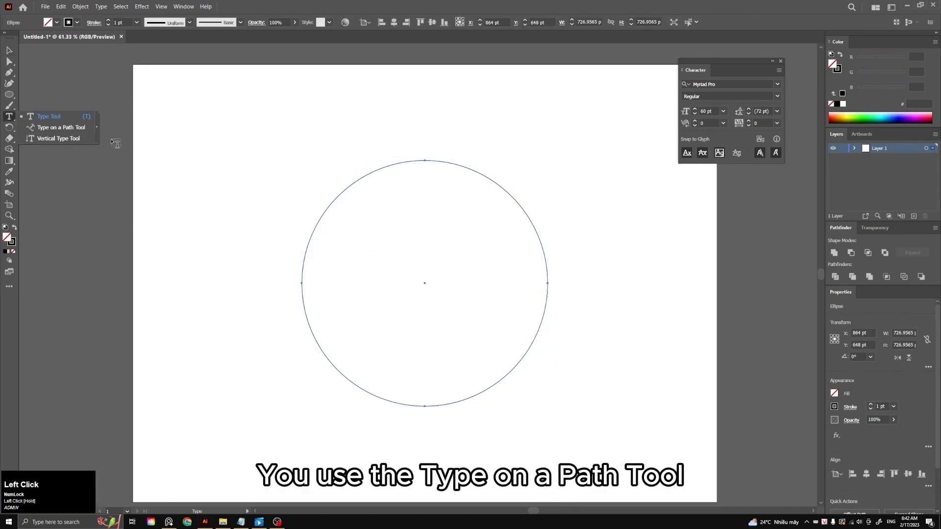
pyautogui.click(61, 128)
pyautogui.click(387, 172)
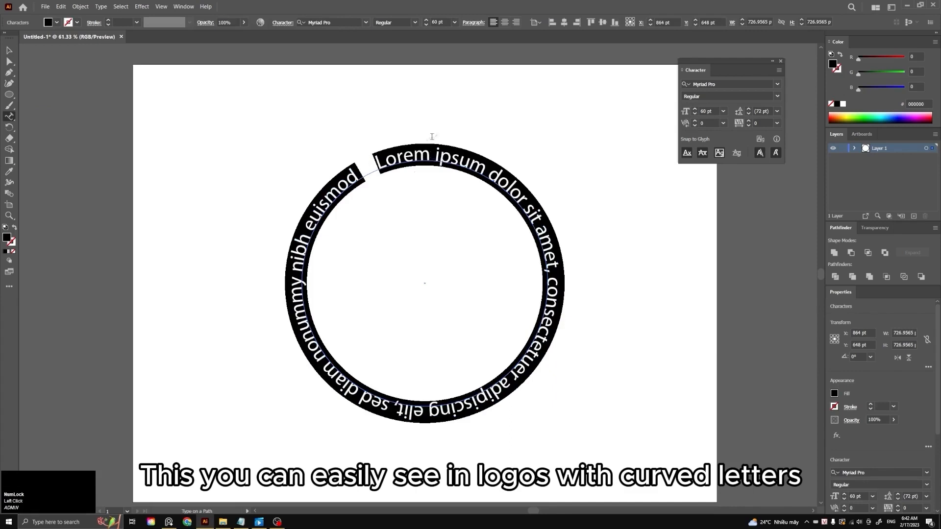
pyautogui.press('Escape')
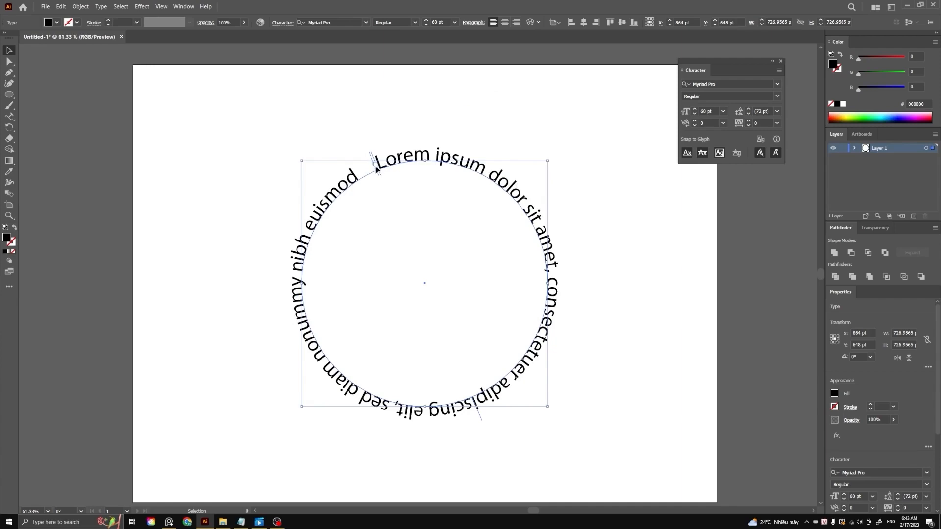
# Step: Reposition the start and end brackets of the circular text so it runs along the circle's upper half
pyautogui.moveTo(377, 168); pyautogui.dragTo(537, 354)
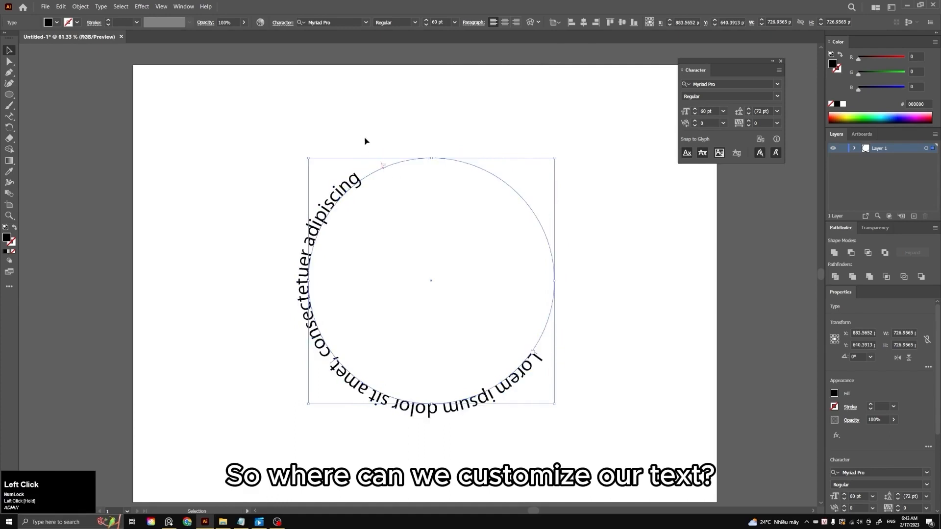
pyautogui.moveTo(381, 167); pyautogui.dragTo(556, 275)
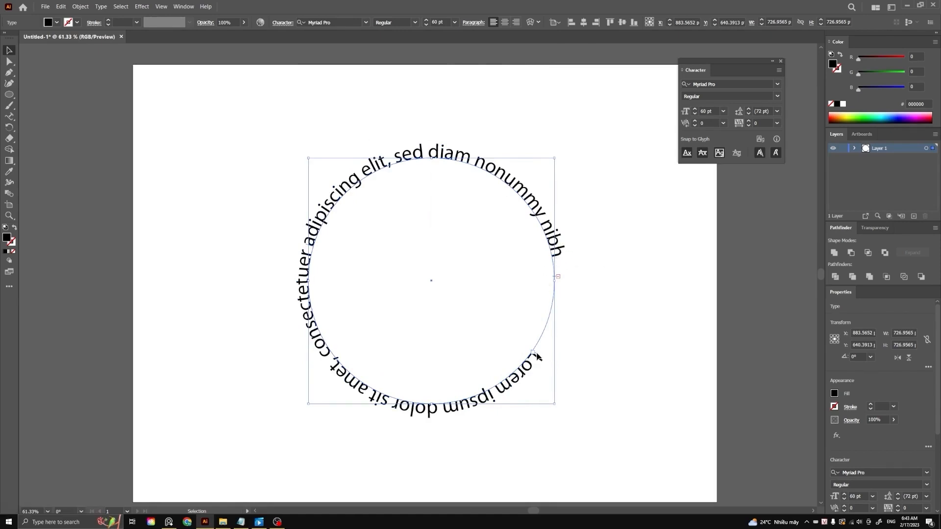
pyautogui.moveTo(538, 356); pyautogui.dragTo(301, 257)
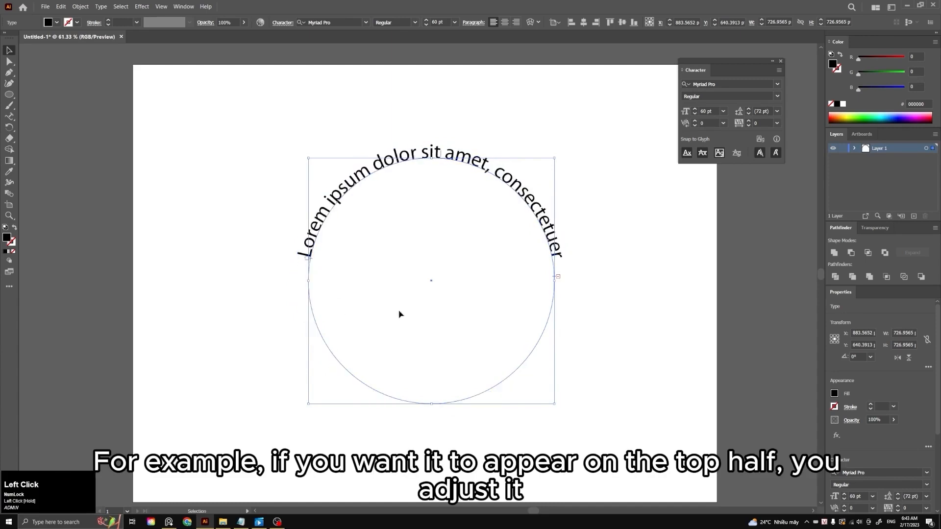
# Step: Replace the placeholder text on the circle with "Artjob training"
pyautogui.press('t')
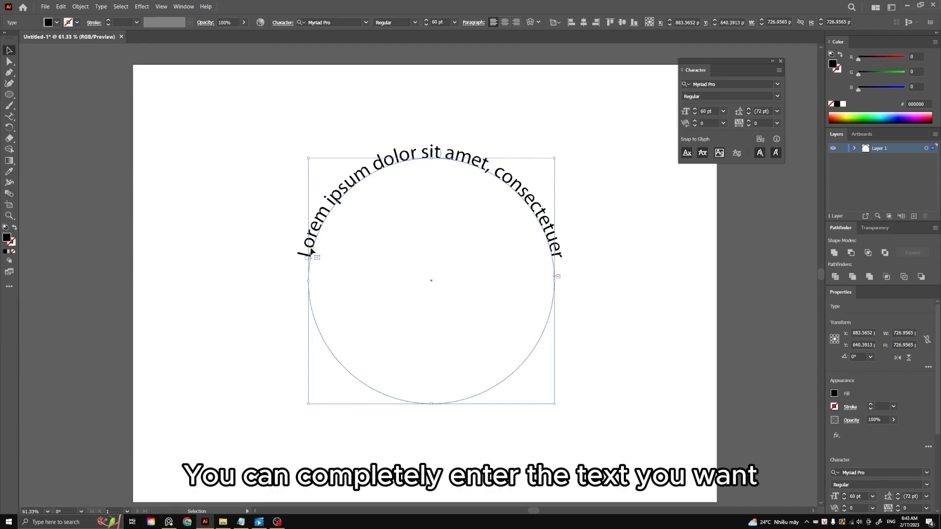
pyautogui.moveTo(303, 251); pyautogui.dragTo(599, 266)
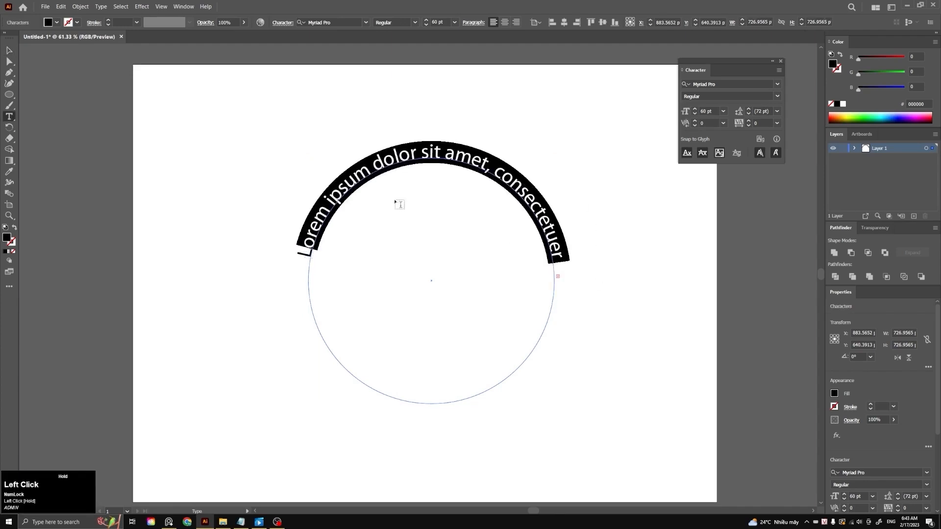
pyautogui.press('BackSpace')
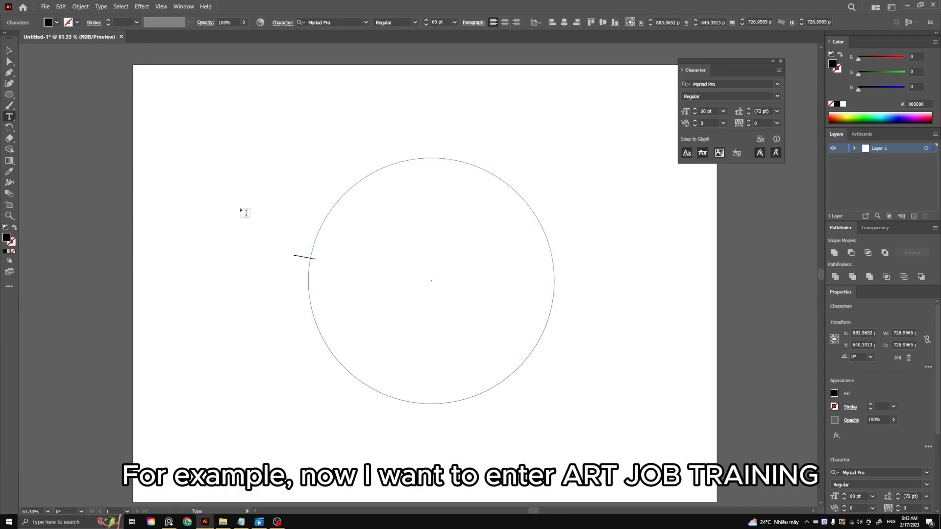
pyautogui.write('Art')
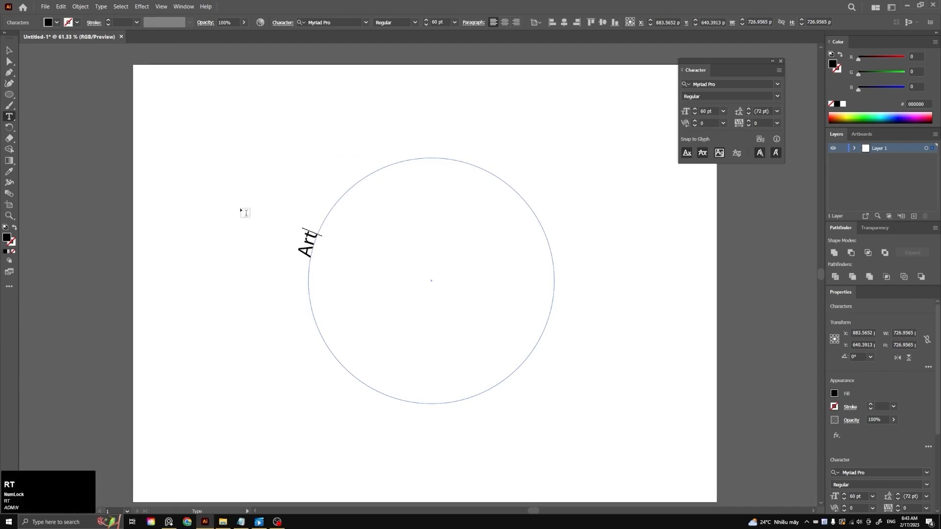
pyautogui.write('job training')
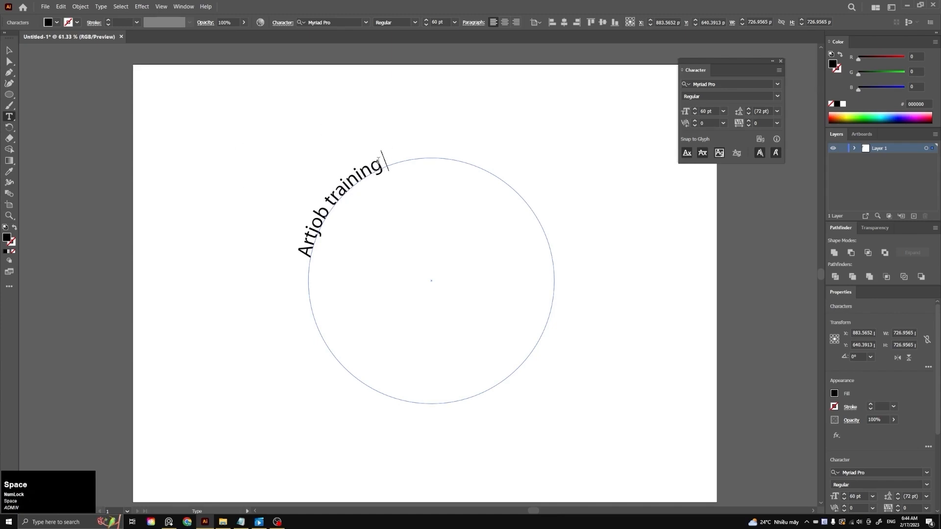
# Step: Duplicate the phrase "Artjob training" directly after the existing words on the circle
pyautogui.moveTo(379, 160); pyautogui.dragTo(301, 258)
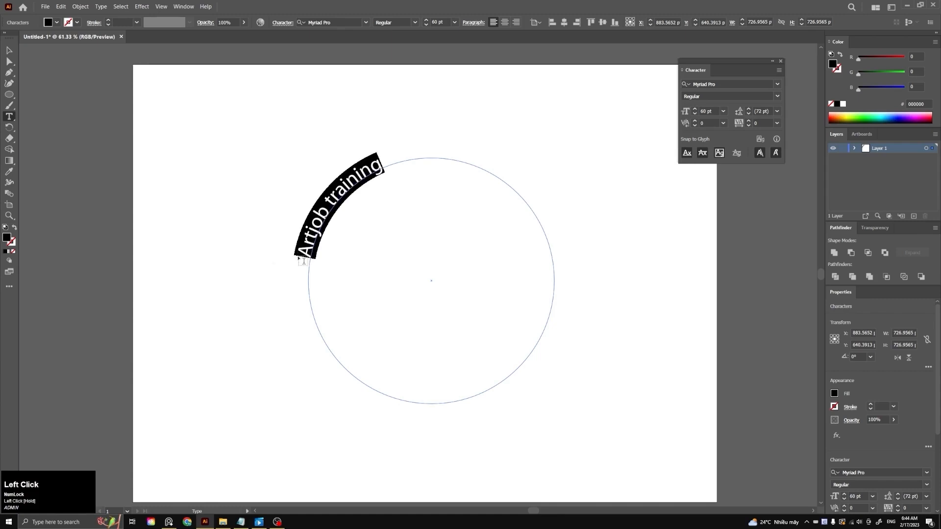
pyautogui.hotkey('ctrl', 'c')
pyautogui.click(274, 263)
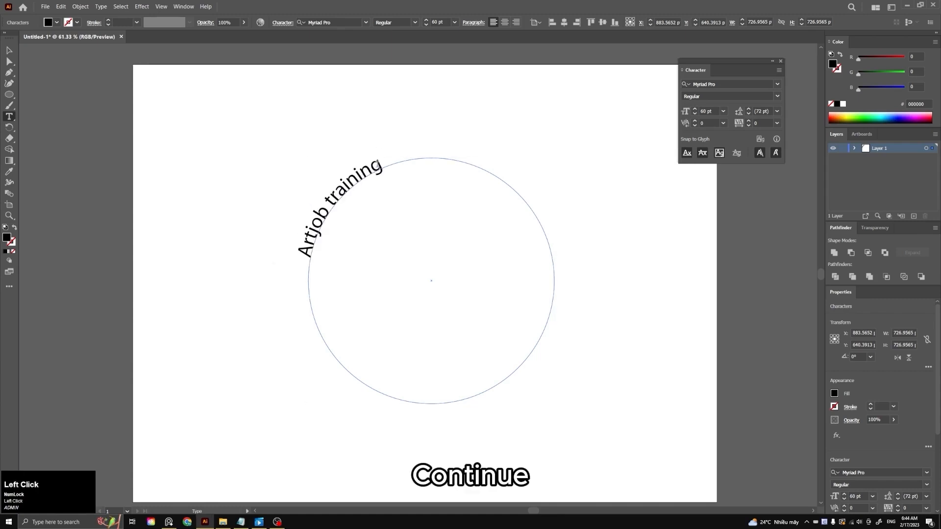
pyautogui.hotkey('ctrl', 'v')
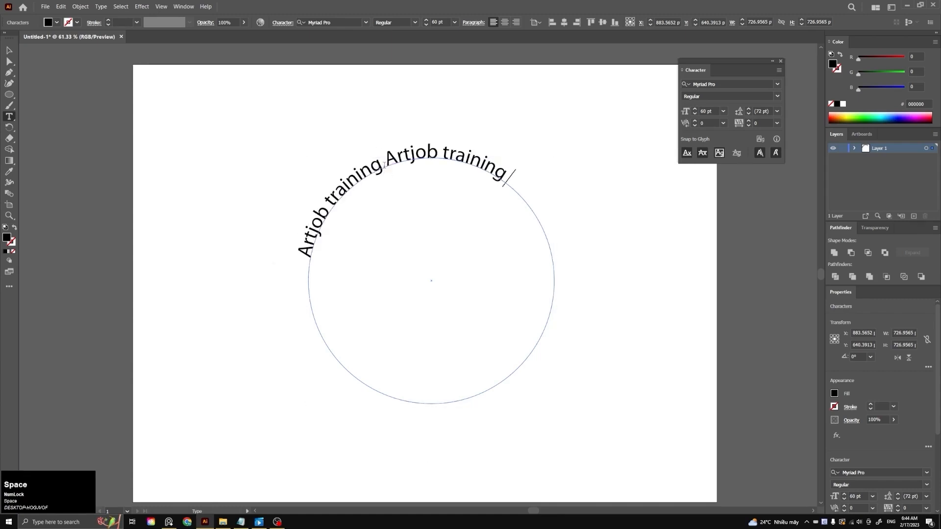
# Step: Add a third "Artjob training" to the circular text and adjust its start and end brackets so the whole phrase fits evenly over the upper half
pyautogui.hotkey('ctrl', 'v')
pyautogui.press('Escape')
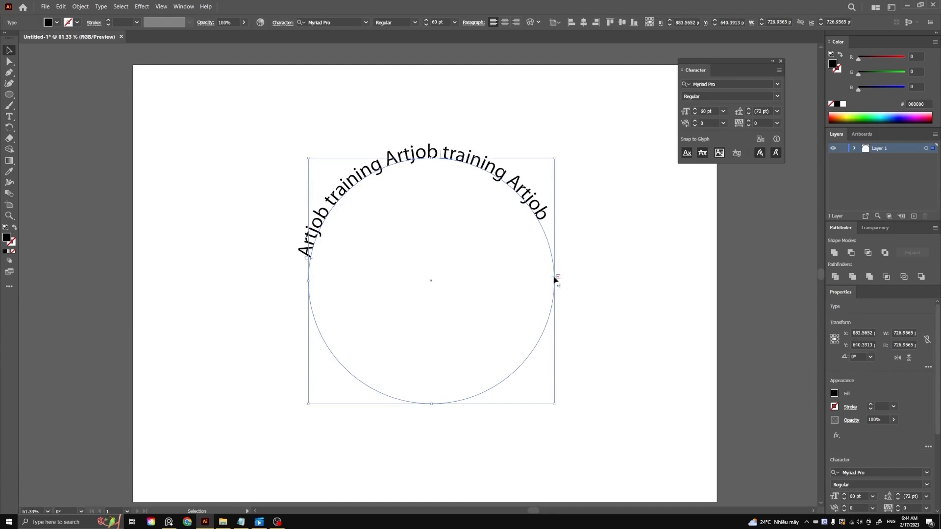
pyautogui.moveTo(554, 280); pyautogui.dragTo(550, 300)
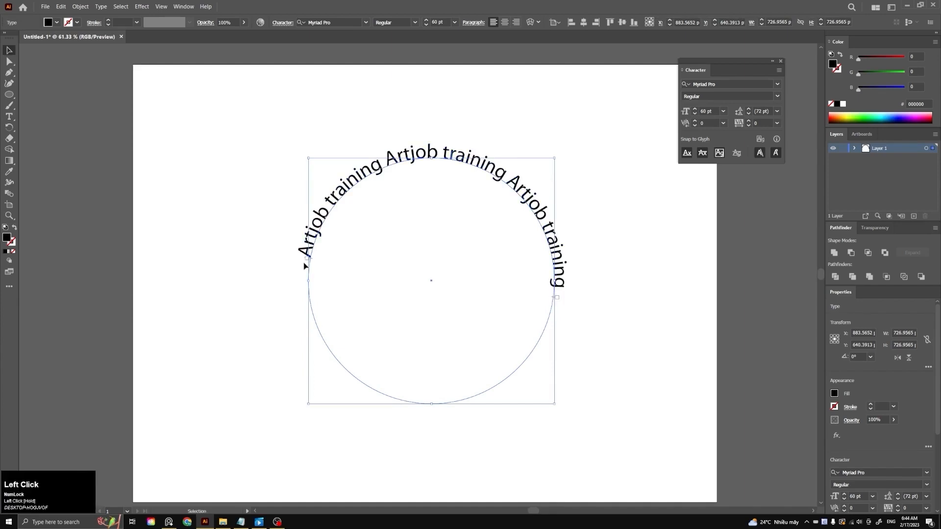
pyautogui.moveTo(312, 263); pyautogui.dragTo(308, 277)
pyautogui.click(583, 237)
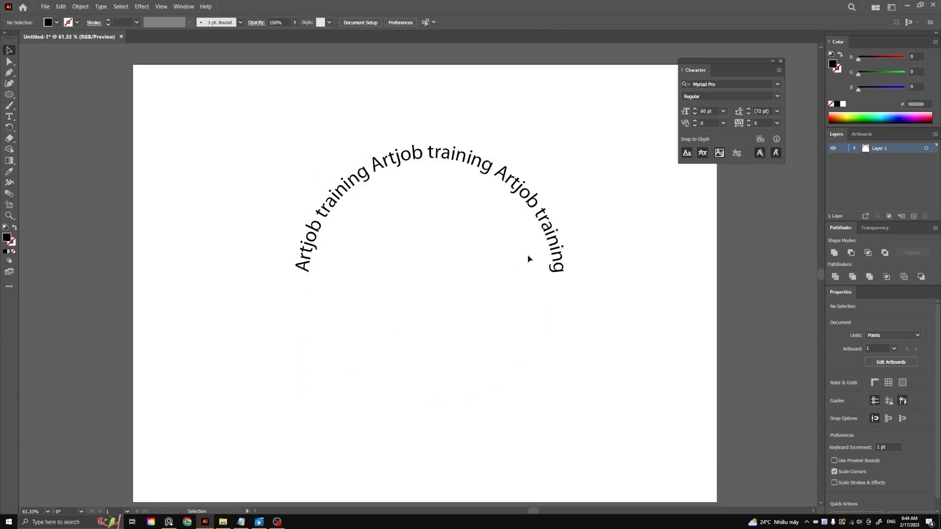
# Step: Delete the circular text and start vertical point type reading "sdsdsdsdsd" in the left half of the artboard
pyautogui.click(547, 240)
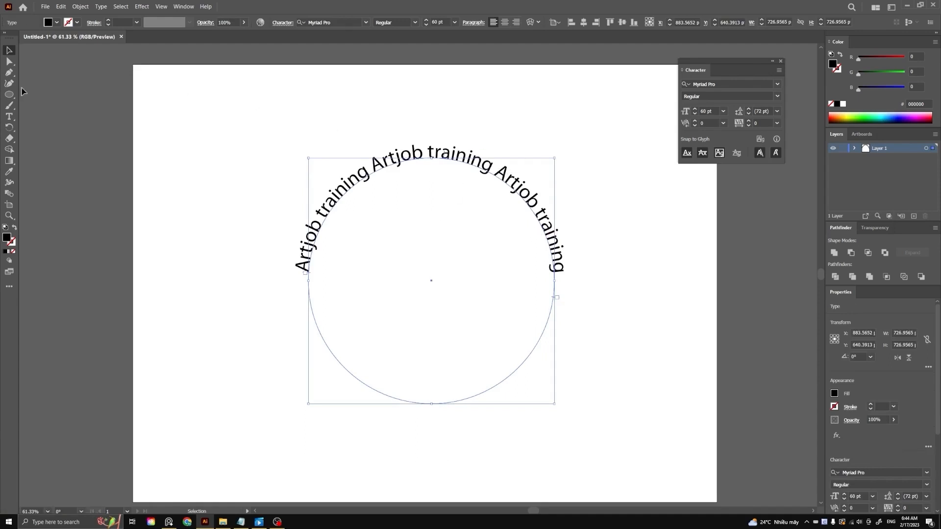
pyautogui.press('Delete')
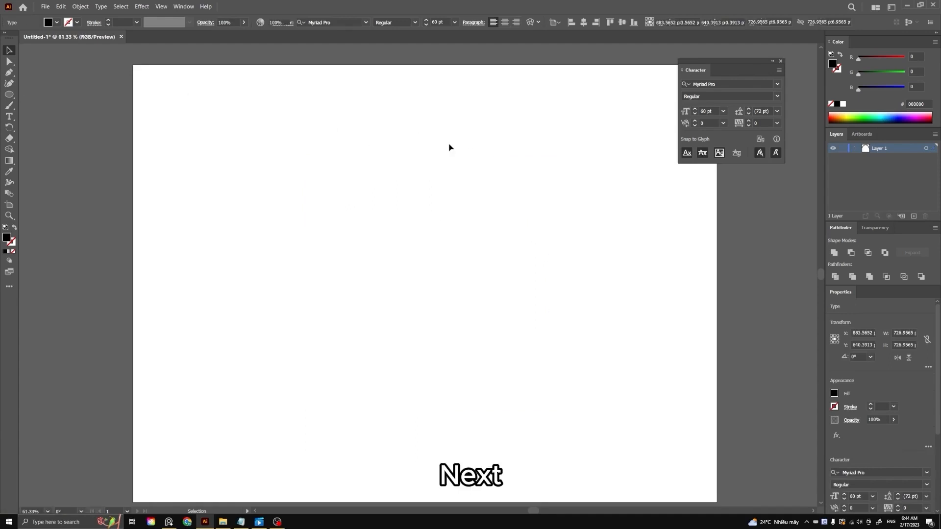
pyautogui.click(13, 119)
pyautogui.moveTo(14, 119); pyautogui.dragTo(53, 143)
pyautogui.click(330, 195)
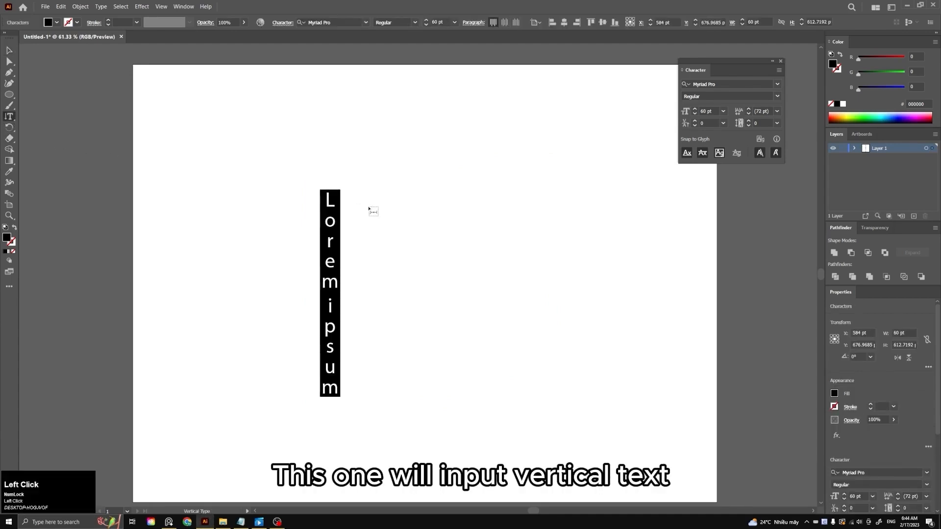
pyautogui.write('sdsdsdsdsd')
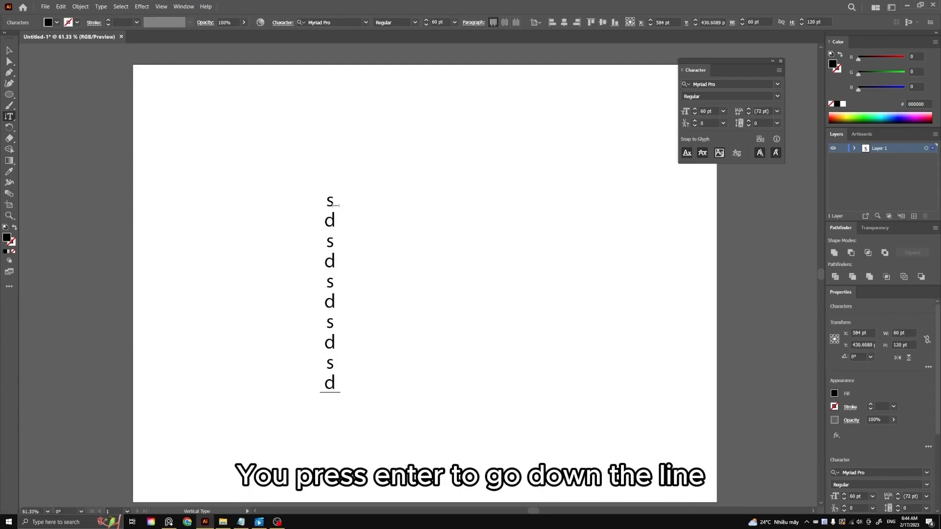
# Step: Add five more columns of varying length to the vertical text, repeating the letters "sd"
pyautogui.press('Return')
pyautogui.write('sdsdsds')
pyautogui.press('Return')
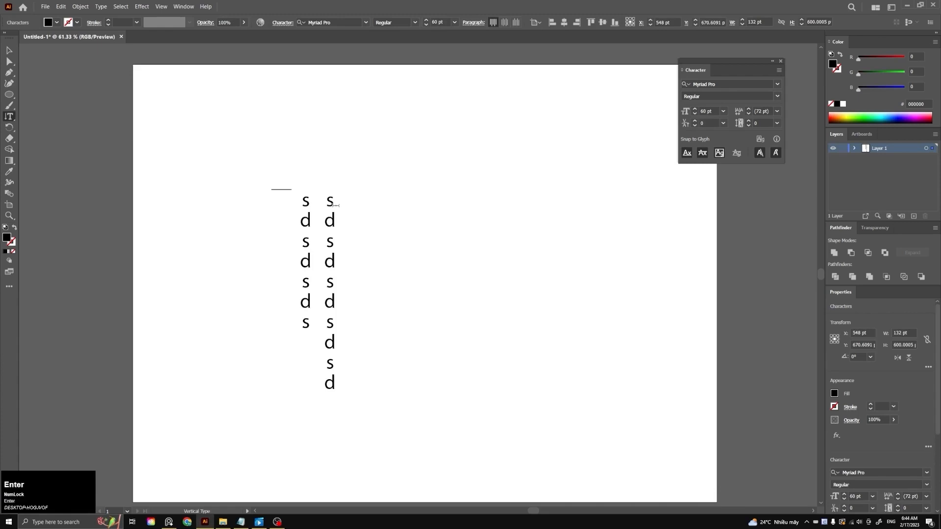
pyautogui.write('sdsds')
pyautogui.press('Return')
pyautogui.write('sdsdsdsdsdsds')
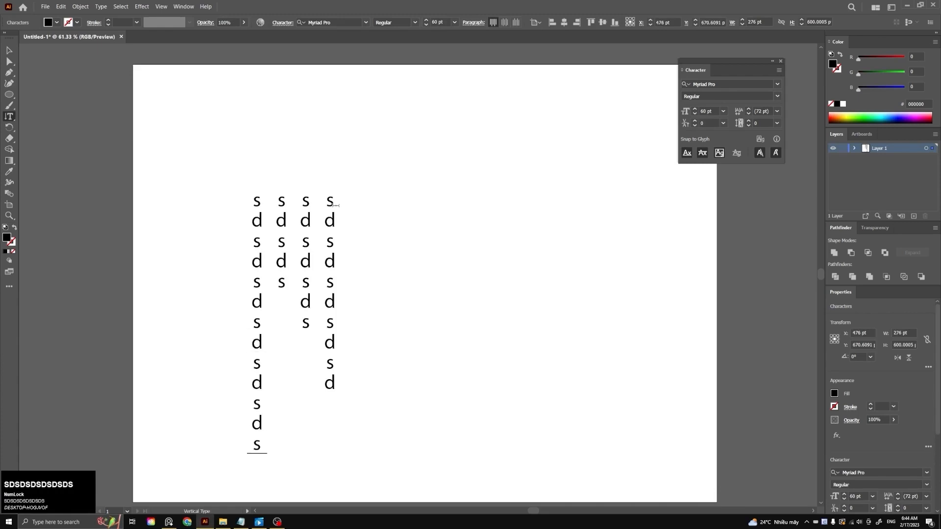
pyautogui.press('Return')
pyautogui.write('sdsdsd')
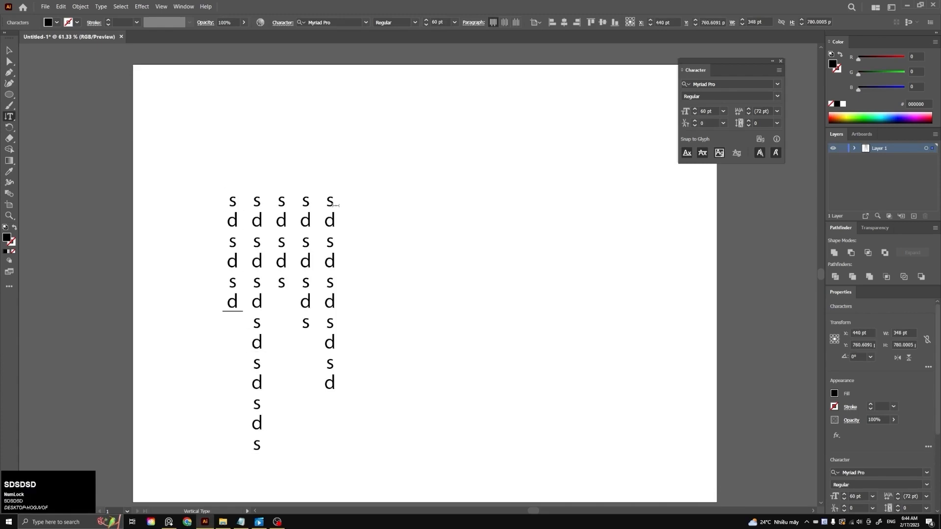
pyautogui.press('Return')
pyautogui.write('sdsdsdsdsdsd')
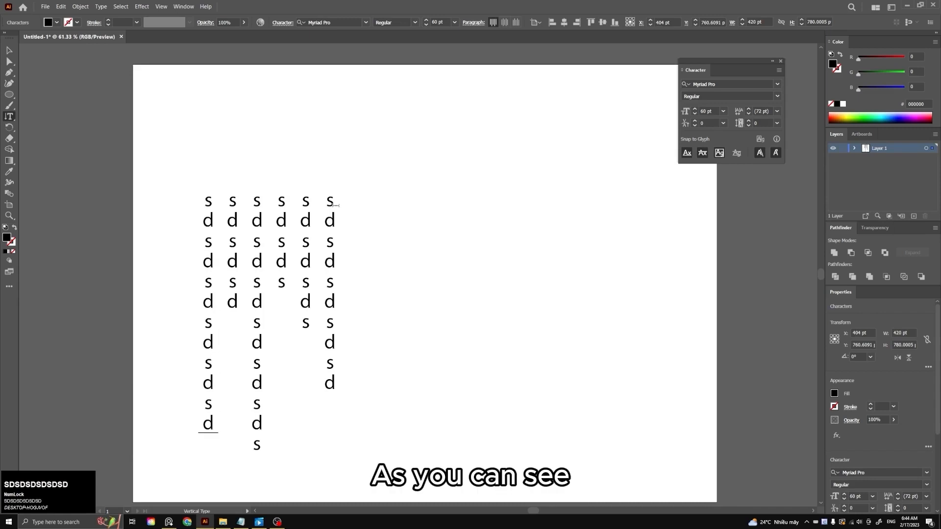
# Step: Finish editing the vertical text, move it to the artboard's upper-right area and delete it
pyautogui.press('Escape')
pyautogui.moveTo(329, 209); pyautogui.dragTo(597, 143)
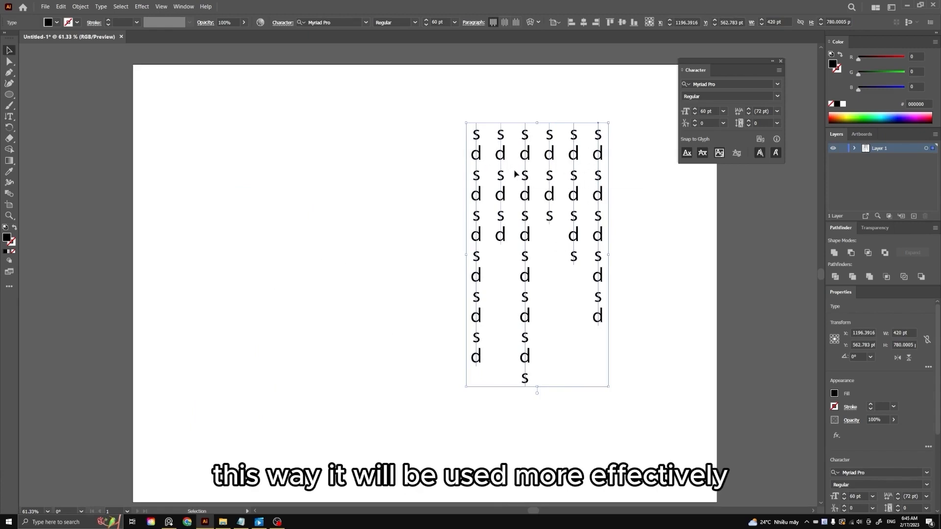
pyautogui.press('Delete')
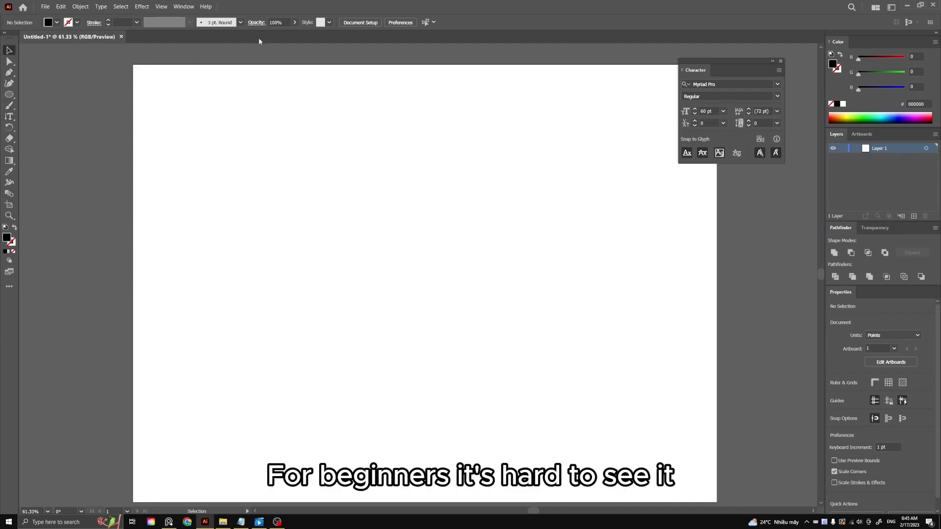
# Step: Find the Touch Type Tool among all available tools and add it to the Type tool group
pyautogui.click(12, 115)
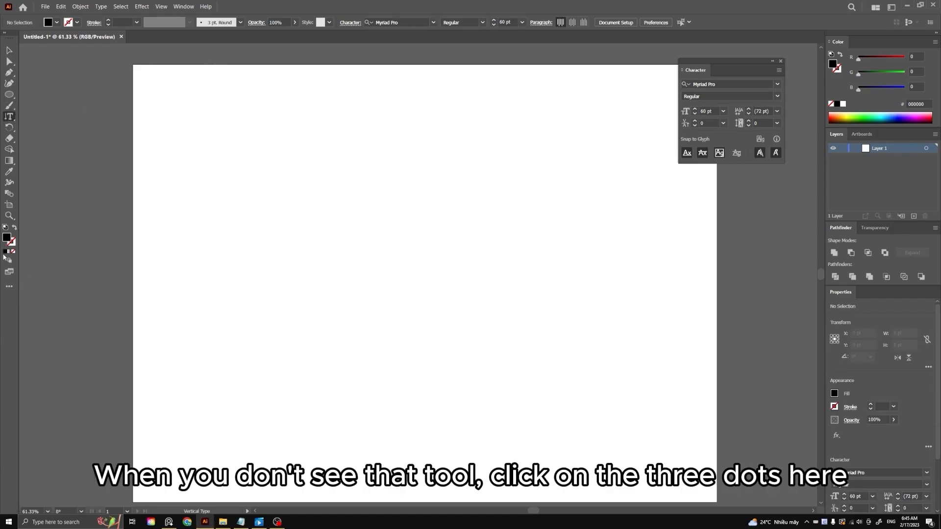
pyautogui.click(9, 287)
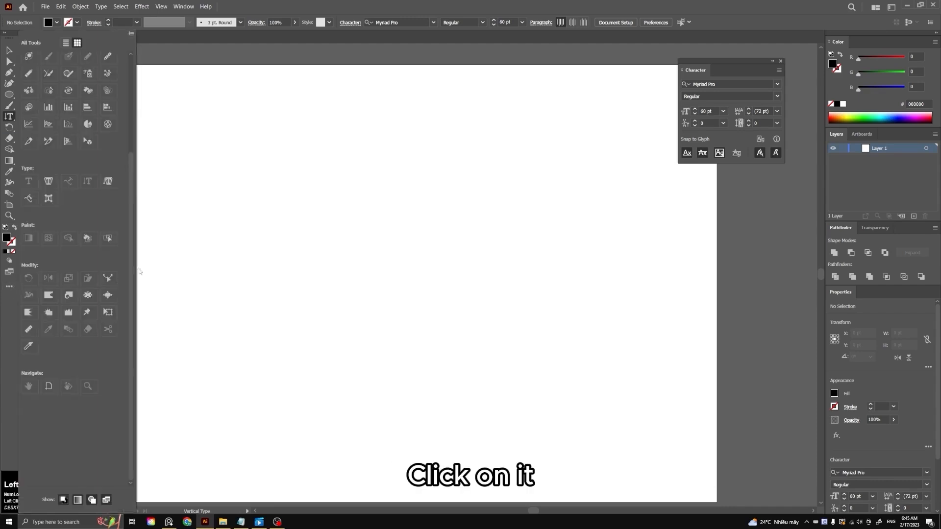
pyautogui.scroll(5, 82, 138)
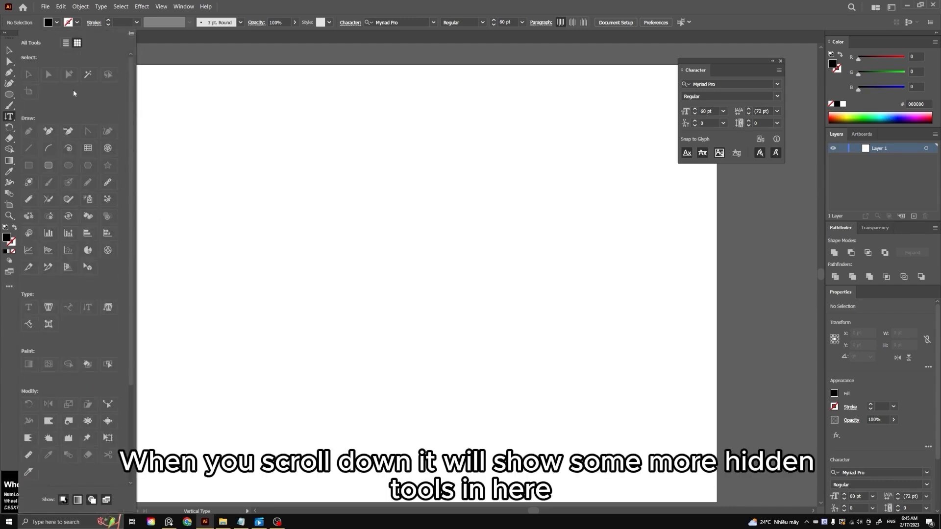
pyautogui.scroll(-4, 72, 89)
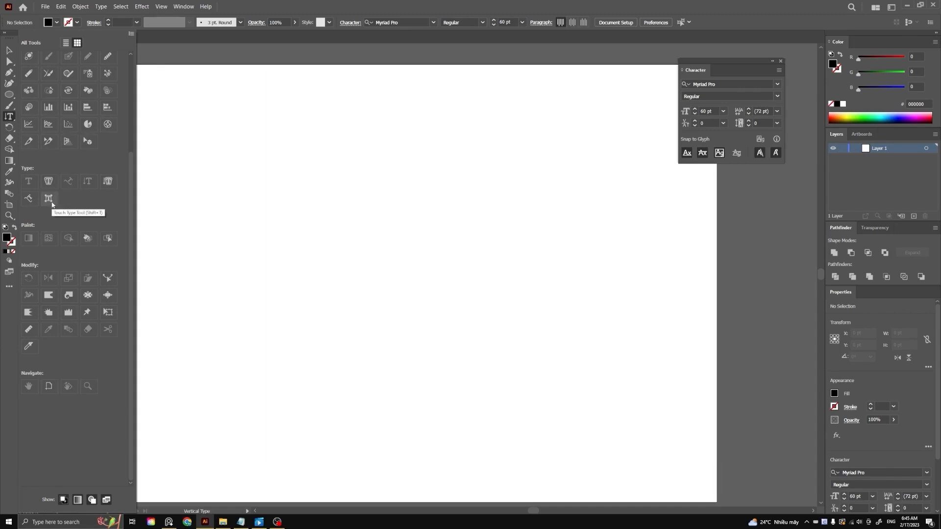
pyautogui.moveTo(51, 203); pyautogui.dragTo(10, 119)
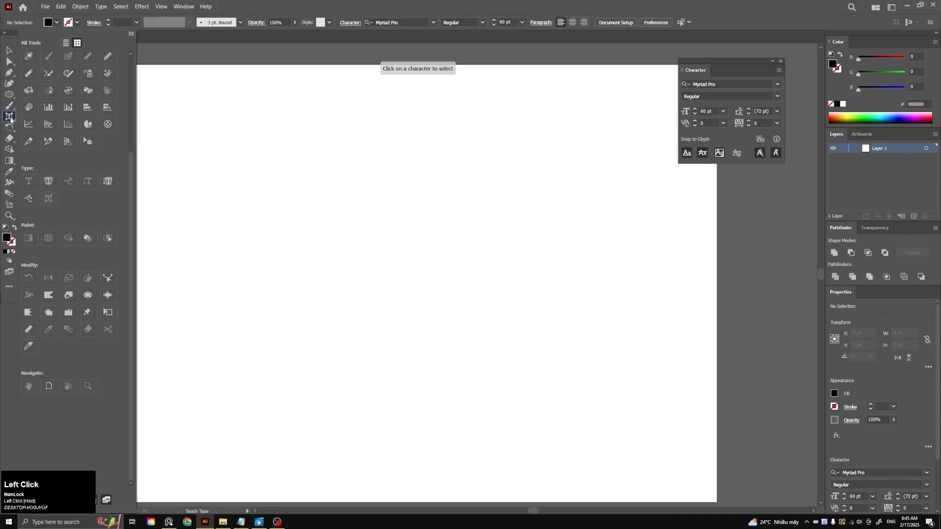
pyautogui.click(184, 111)
pyautogui.click(10, 118)
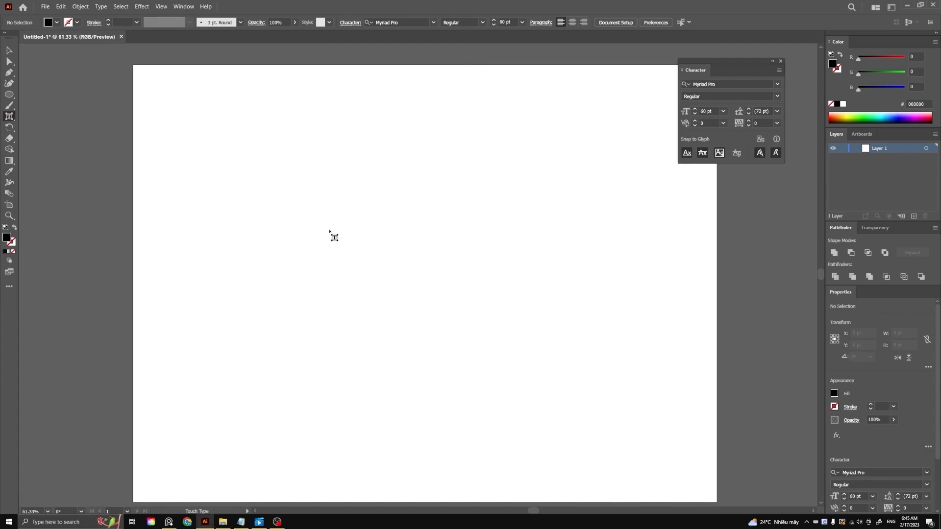
# Step: Place horizontal "Lorem ipsum" placeholder text near the artboard's center and set it to Bold at 72 pt
pyautogui.press('t')
pyautogui.click(362, 239)
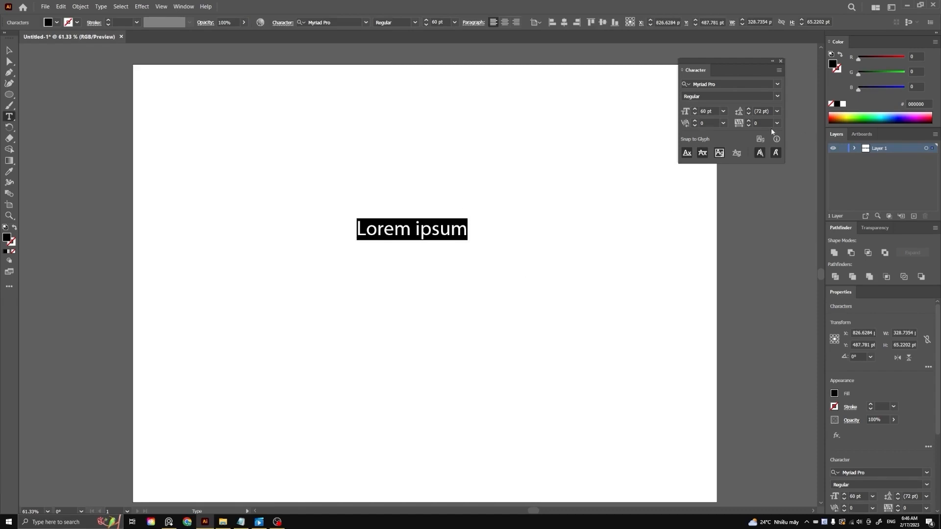
pyautogui.click(777, 96)
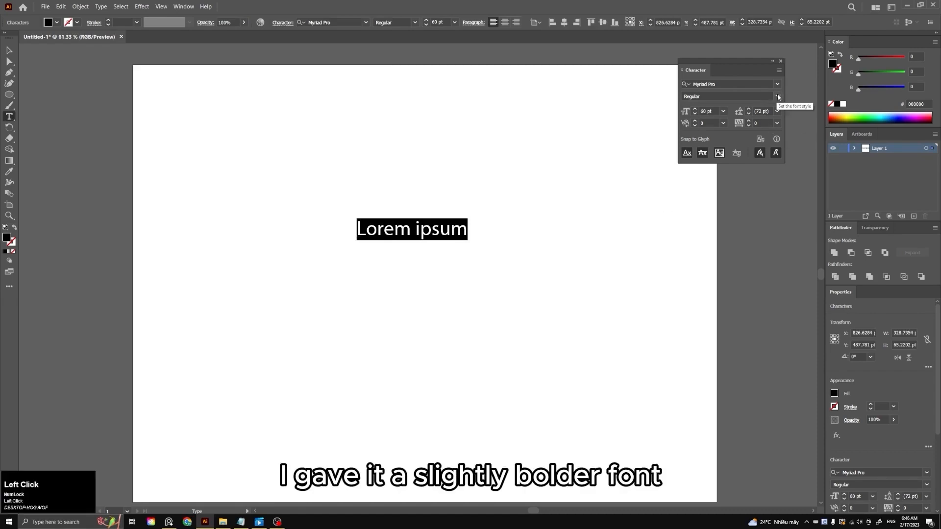
pyautogui.click(725, 187)
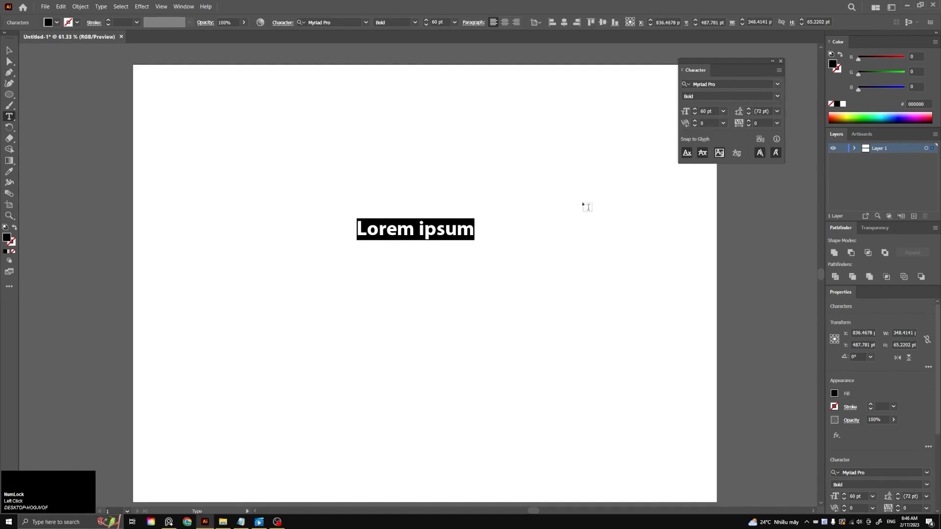
pyautogui.click(723, 112)
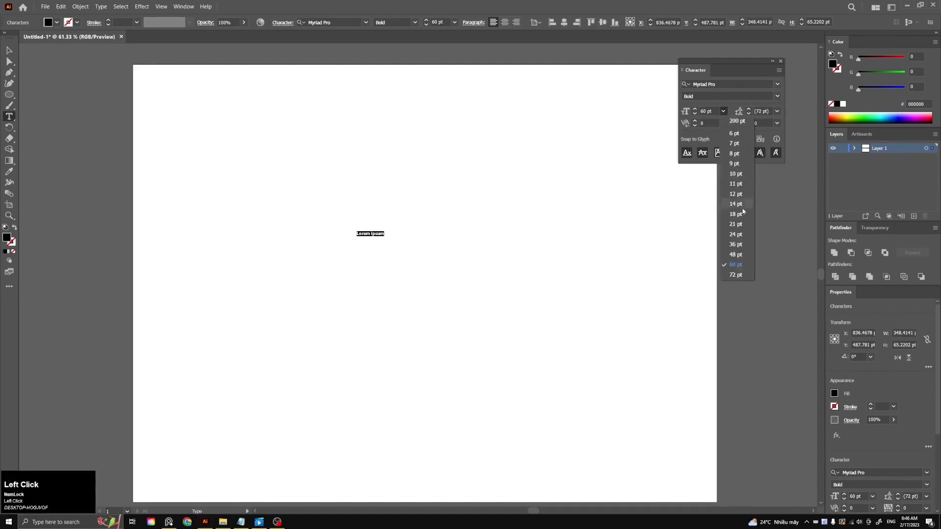
pyautogui.click(731, 272)
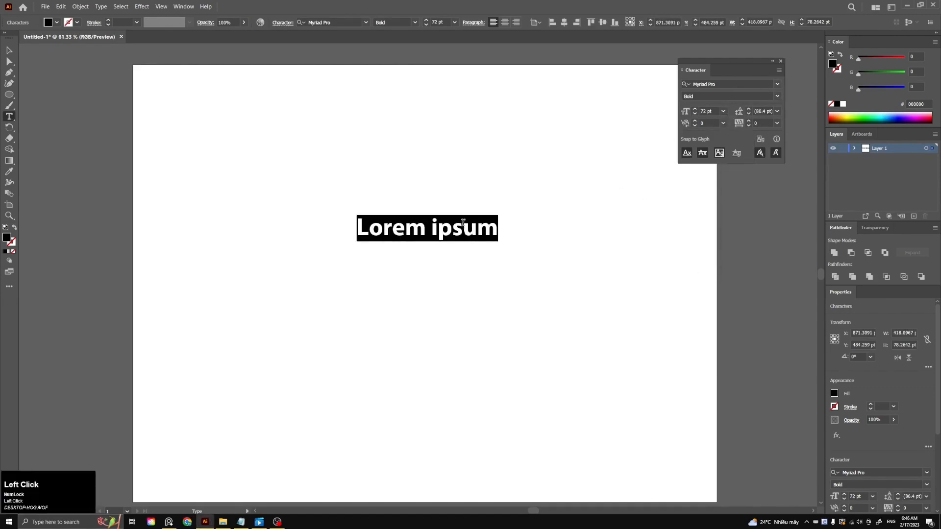
# Step: Scale the "Lorem ipsum" text up proportionally to about 160 pt and position it in the middle of the artboard
pyautogui.press('Escape')
pyautogui.moveTo(464, 227); pyautogui.dragTo(573, 343)
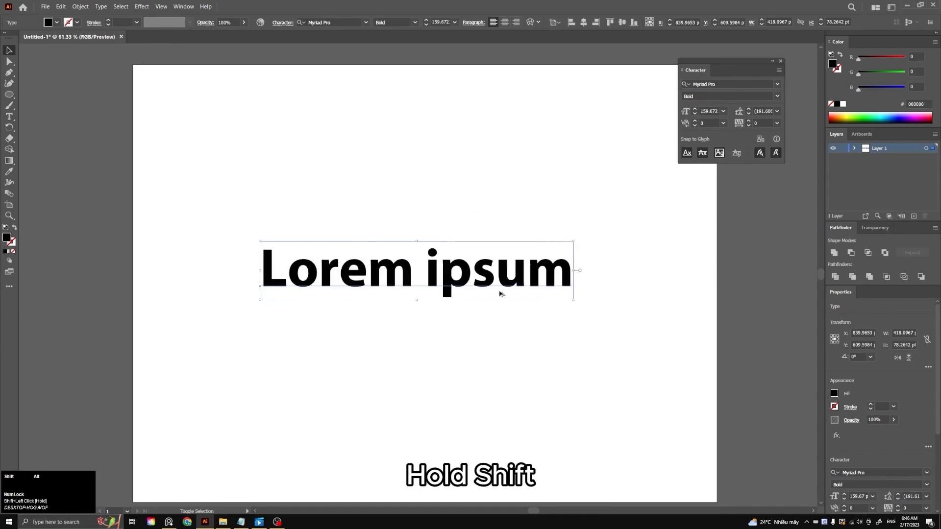
pyautogui.click(453, 337)
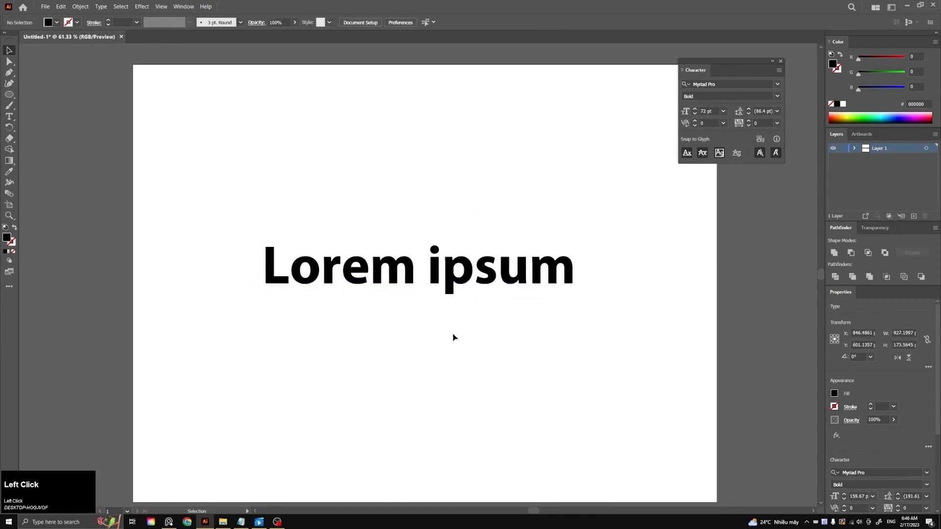
pyautogui.moveTo(470, 267); pyautogui.dragTo(480, 267)
# Step: Use the Touch Type Tool to enlarge the letter "L" slightly, and select the letters "r" and "o" individually
pyautogui.click(10, 117)
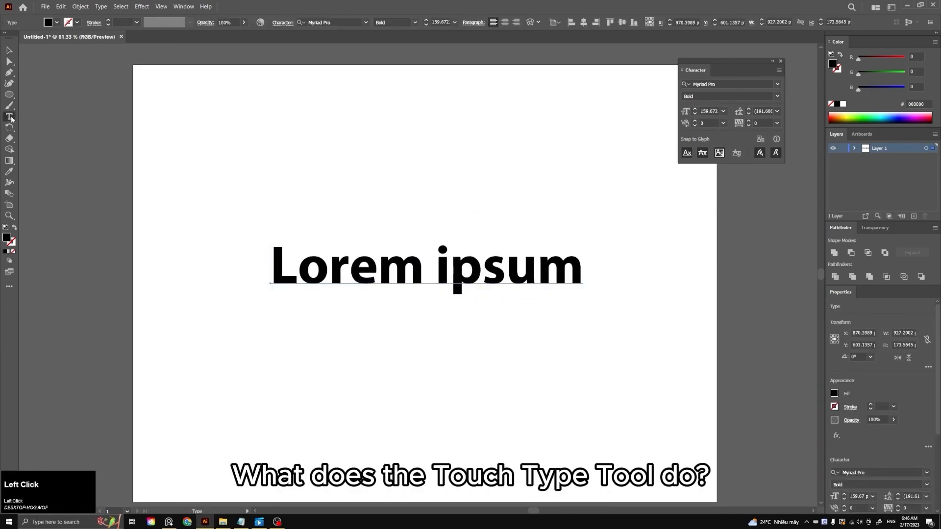
pyautogui.click(11, 119)
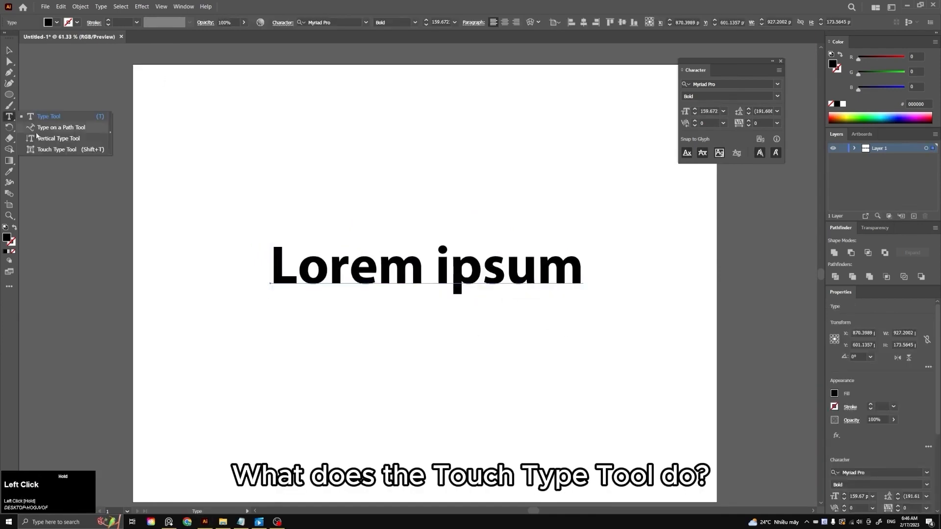
pyautogui.click(82, 149)
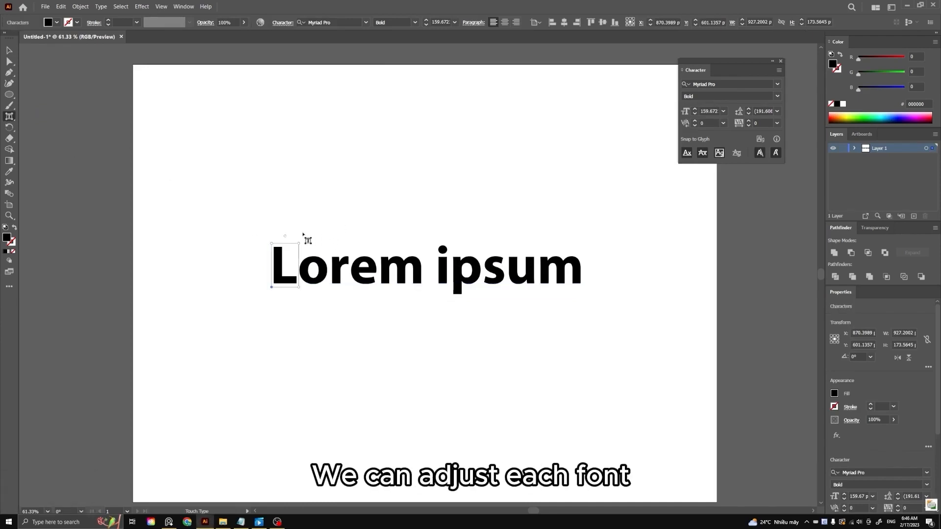
pyautogui.moveTo(302, 242); pyautogui.dragTo(285, 224)
pyautogui.click(333, 278)
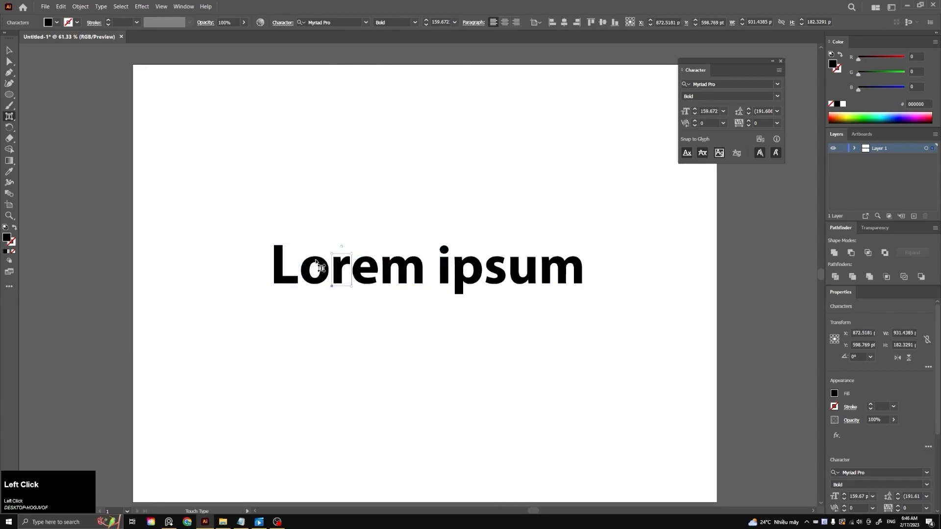
pyautogui.click(316, 263)
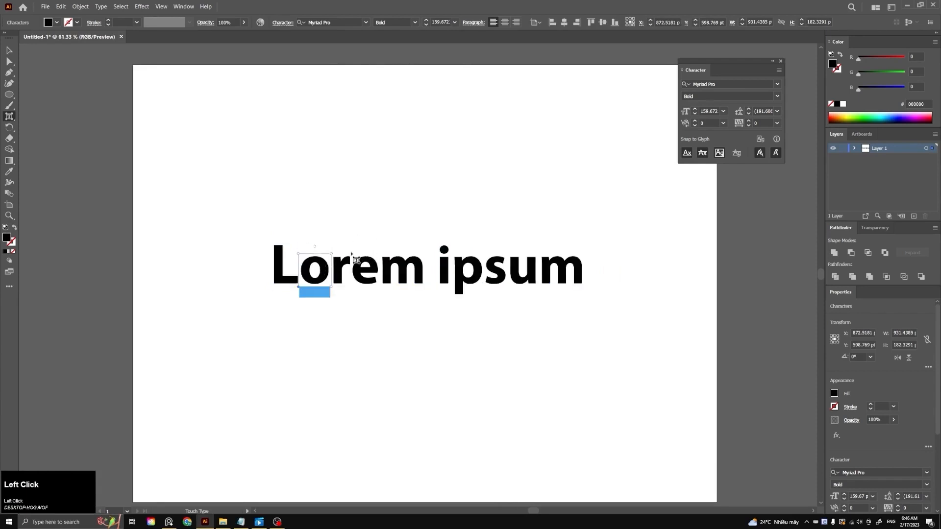
# Step: Move the whole "Lorem ipsum" text block slightly up and to the right
pyautogui.press('v')
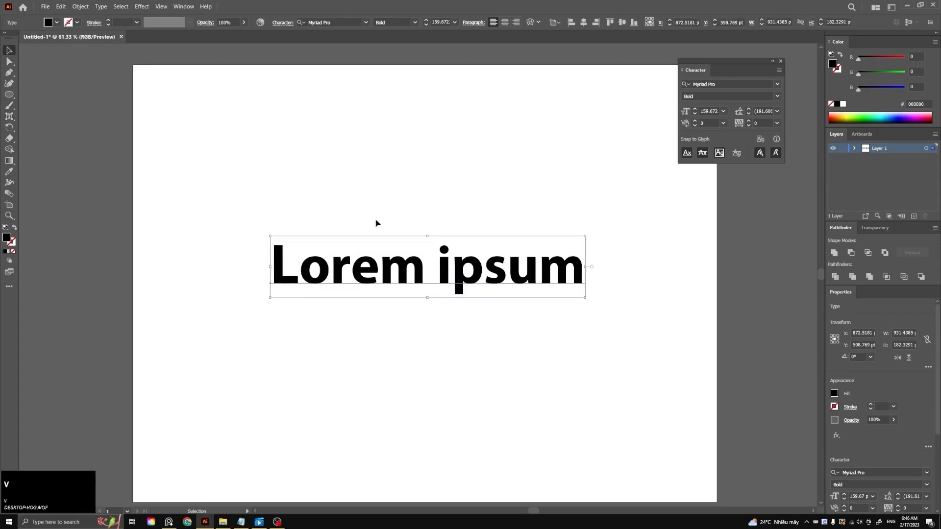
pyautogui.click(378, 220)
pyautogui.moveTo(398, 275); pyautogui.dragTo(427, 268)
pyautogui.hotkey('ctrl', 'z')
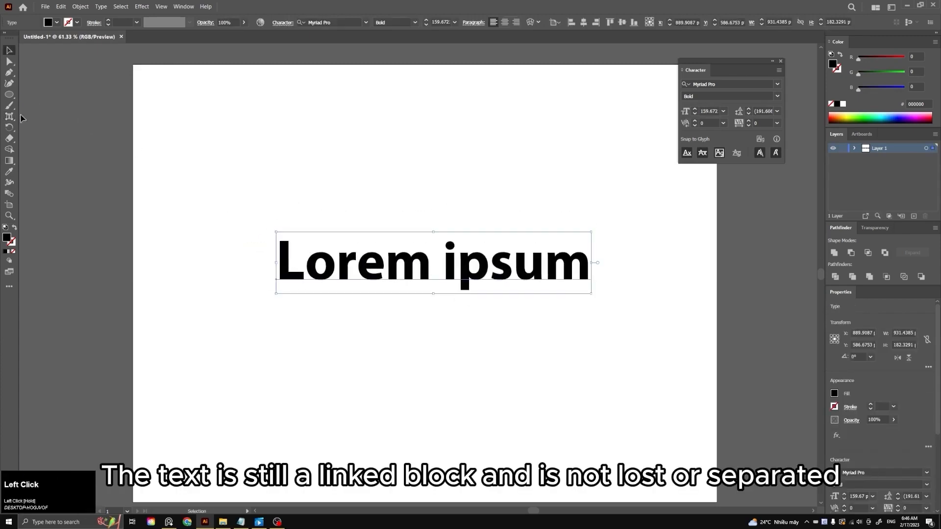
# Step: Use the Touch Type Tool to enlarge the "L" and to enlarge, lower and rotate the "o" of "Lorem ipsum"
pyautogui.moveTo(21, 117); pyautogui.dragTo(88, 152)
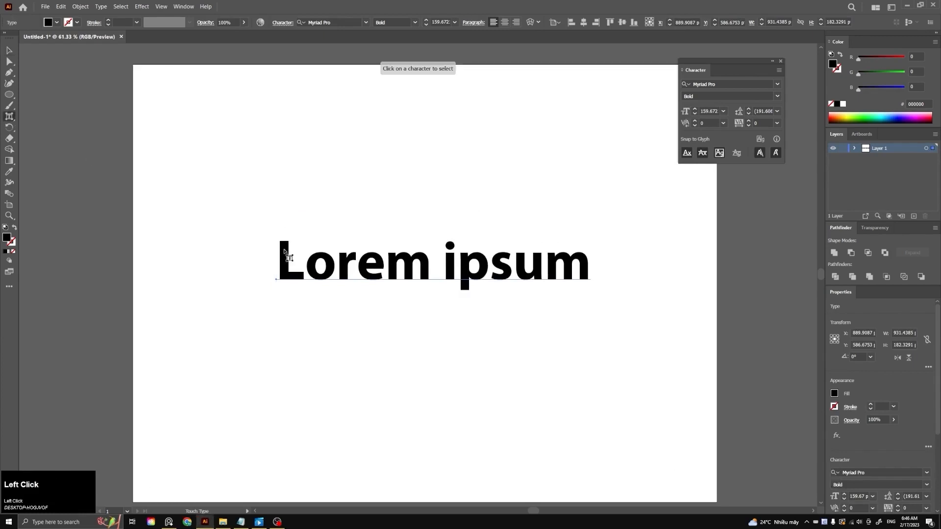
pyautogui.click(287, 265)
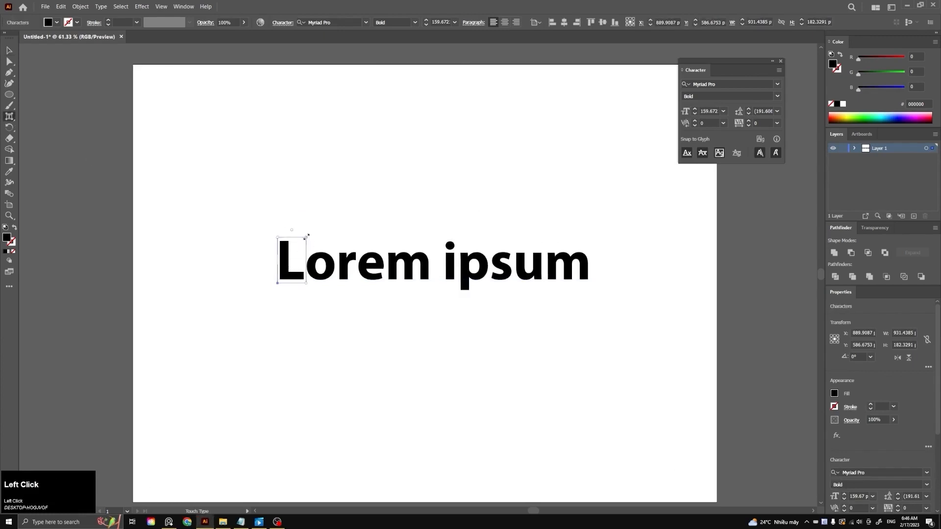
pyautogui.moveTo(306, 237); pyautogui.dragTo(325, 211)
pyautogui.click(341, 259)
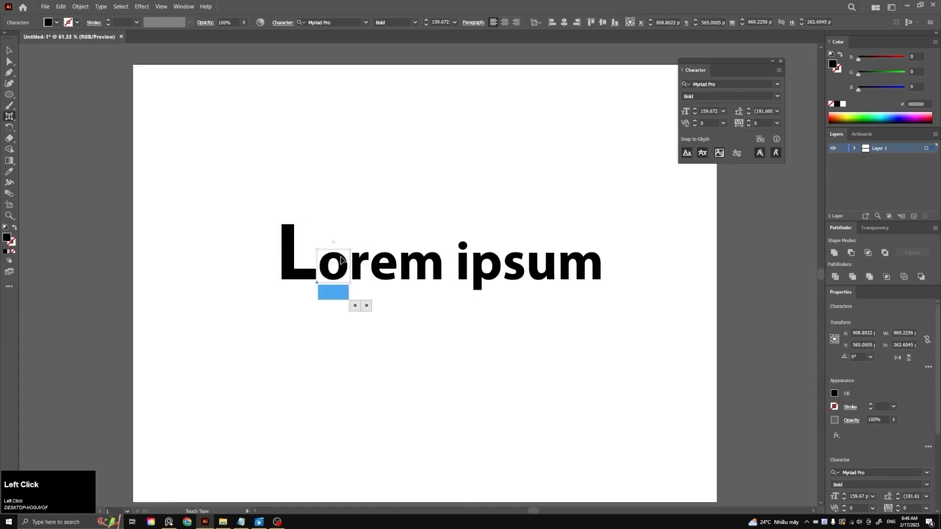
pyautogui.moveTo(350, 249); pyautogui.dragTo(473, 209)
# Step: Enlarge the letters "p" and "s" of "ipsum" individually with the Touch Type Tool, and deselect the text
pyautogui.click(485, 264)
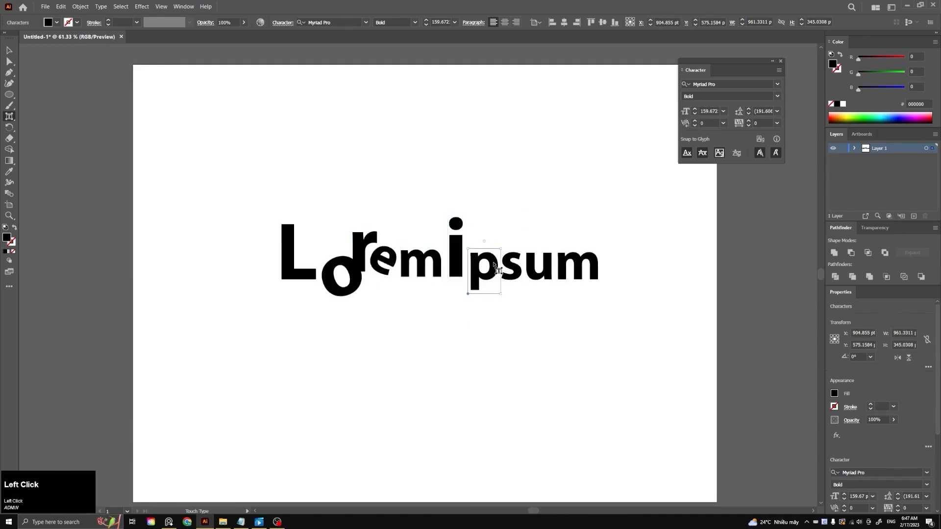
pyautogui.moveTo(502, 250); pyautogui.dragTo(538, 241)
pyautogui.click(520, 268)
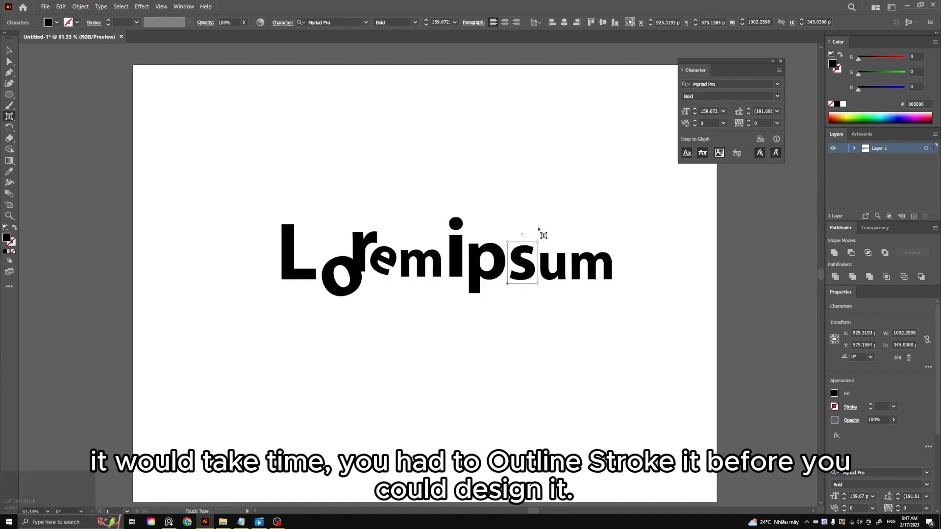
pyautogui.press('v')
pyautogui.click(542, 223)
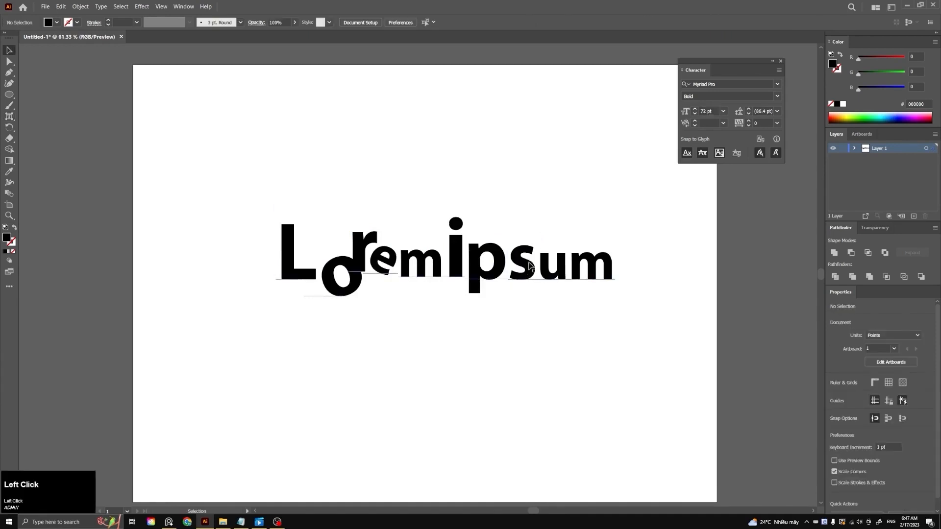
# Step: Replace the "e" with "u" and the "m" of "Lorem" with "n" in the distorted text
pyautogui.press('t')
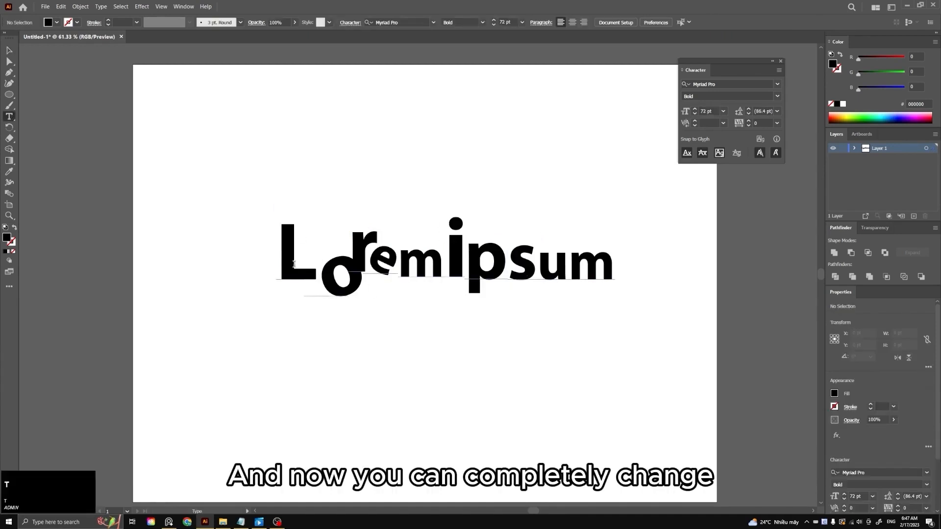
pyautogui.moveTo(354, 255); pyautogui.dragTo(391, 254)
pyautogui.click(447, 250)
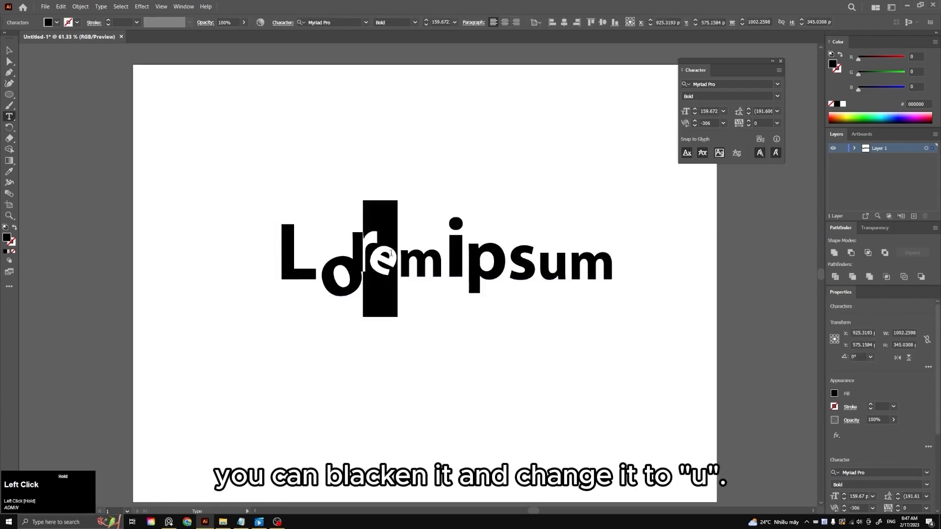
pyautogui.write('u')
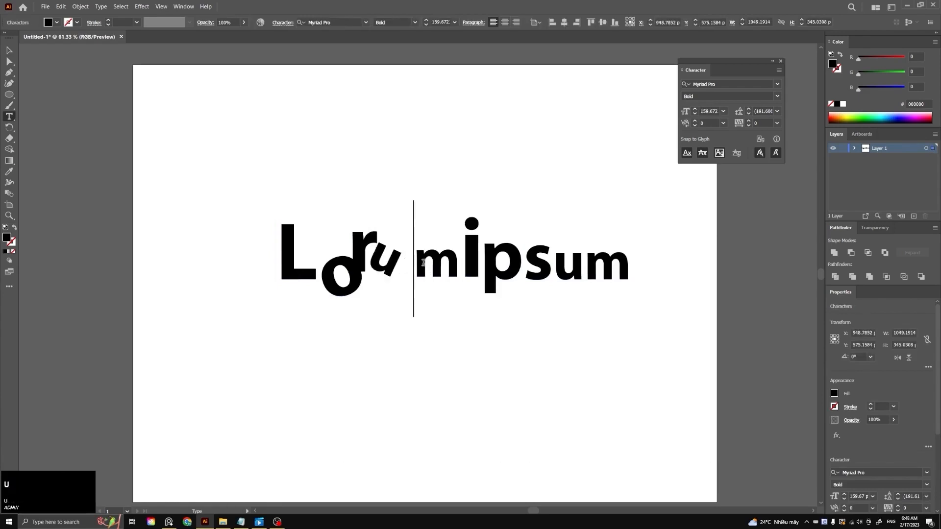
pyautogui.moveTo(415, 258); pyautogui.dragTo(454, 262)
pyautogui.write('n')
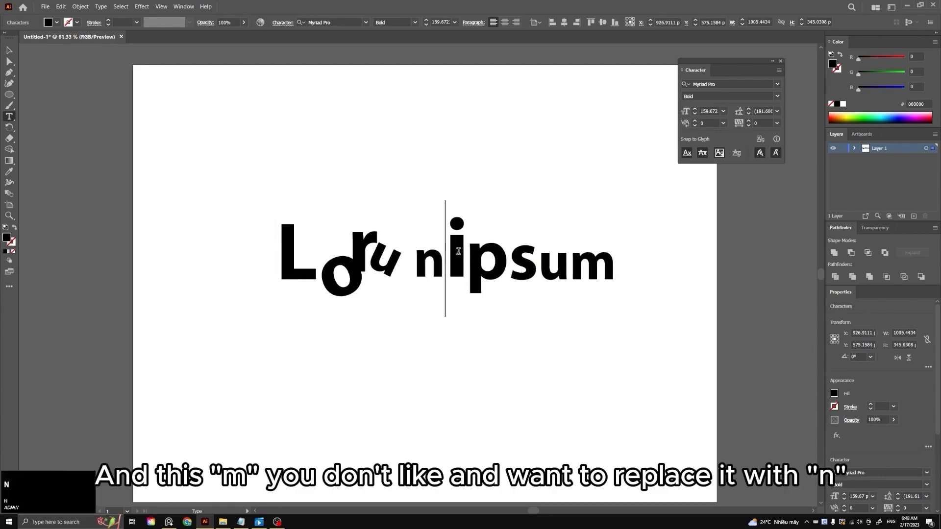
pyautogui.press('Escape')
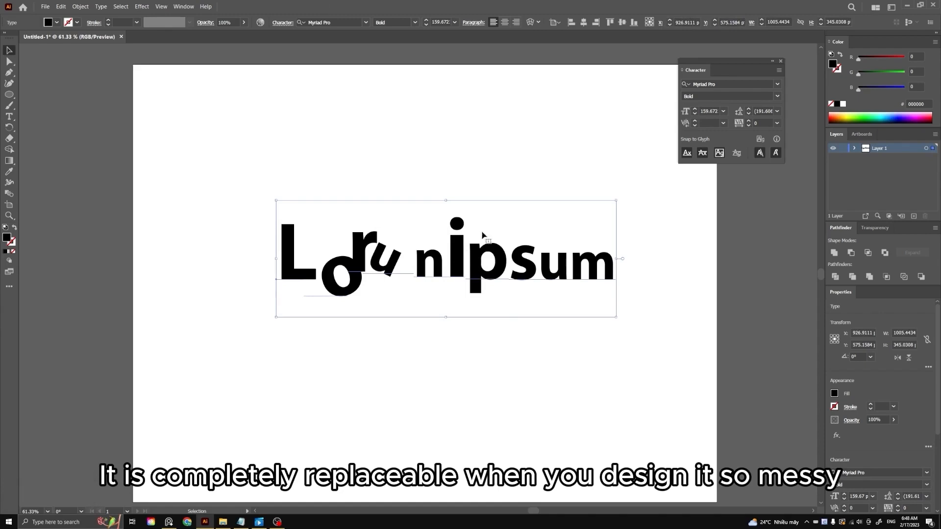
# Step: Delete the distorted text and place new "Lorem ipsum" placeholder text near the artboard's center
pyautogui.scroll(-3, 417, 289)
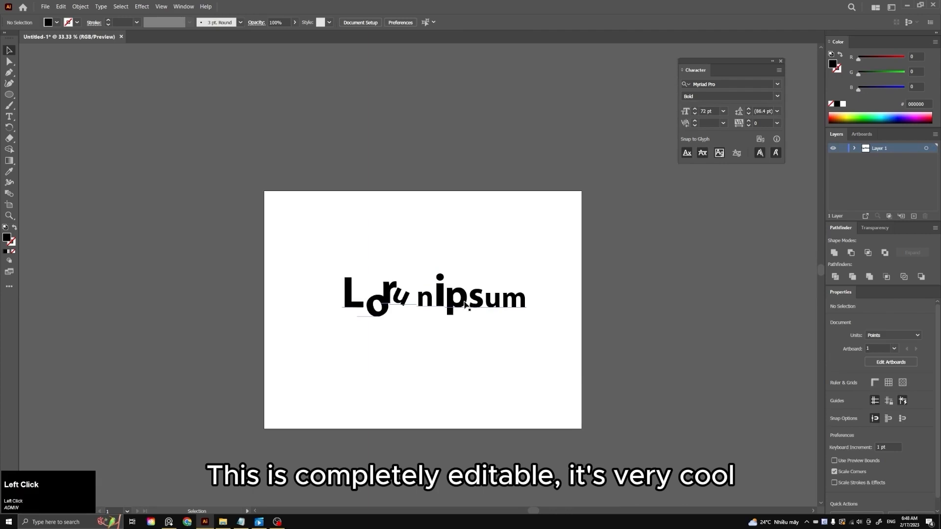
pyautogui.click(465, 305)
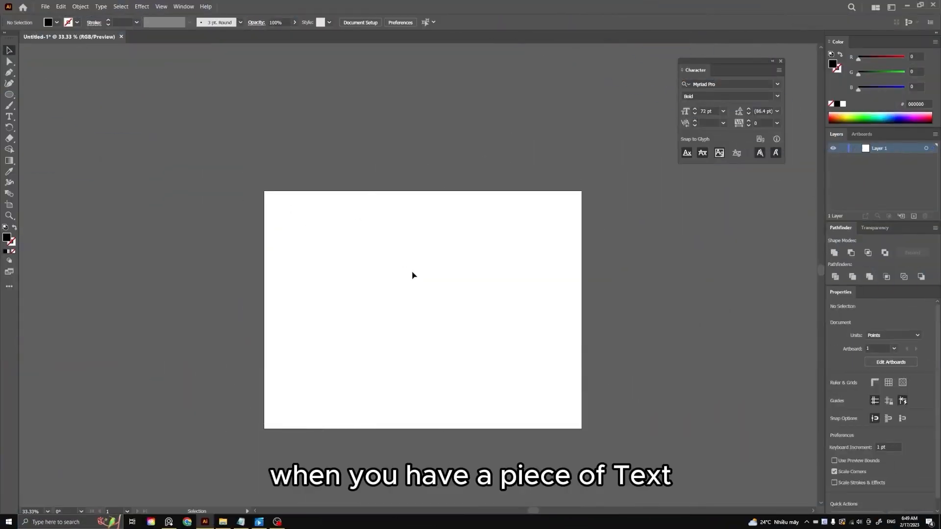
pyautogui.press('t')
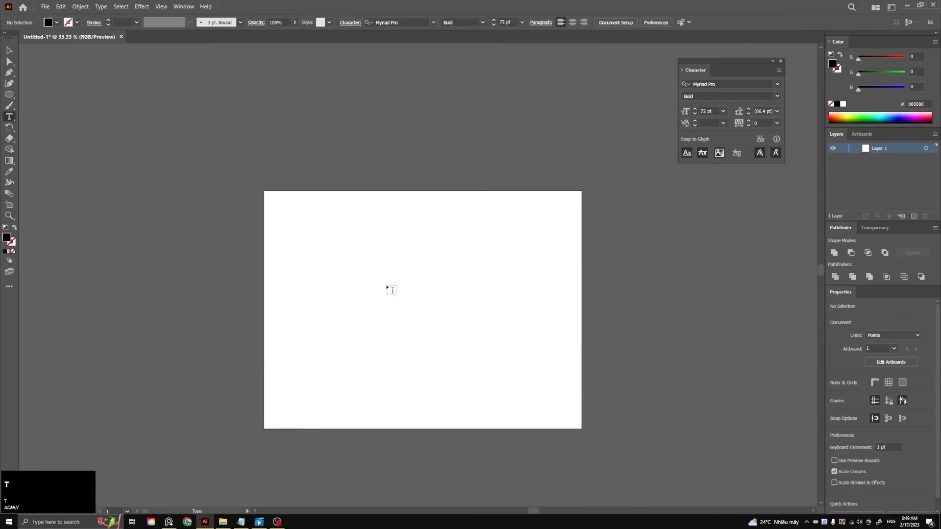
pyautogui.click(382, 287)
pyautogui.press('Escape')
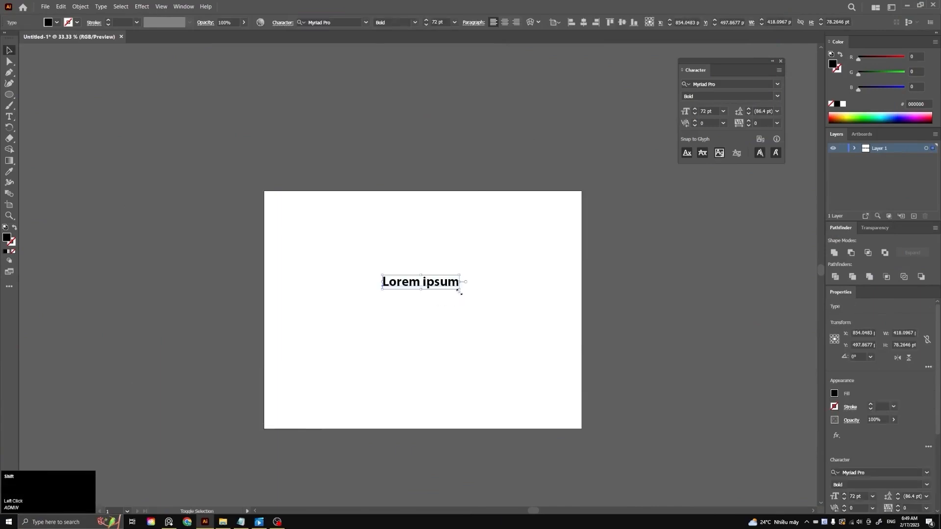
# Step: Scale the new "Lorem ipsum" text up proportionally to about 200 pt and position it in the artboard's middle
pyautogui.moveTo(459, 290)
pyautogui.mouseDown()
pyautogui.moveTo(501, 321)
pyautogui.moveTo(452, 297)
pyautogui.mouseUp()
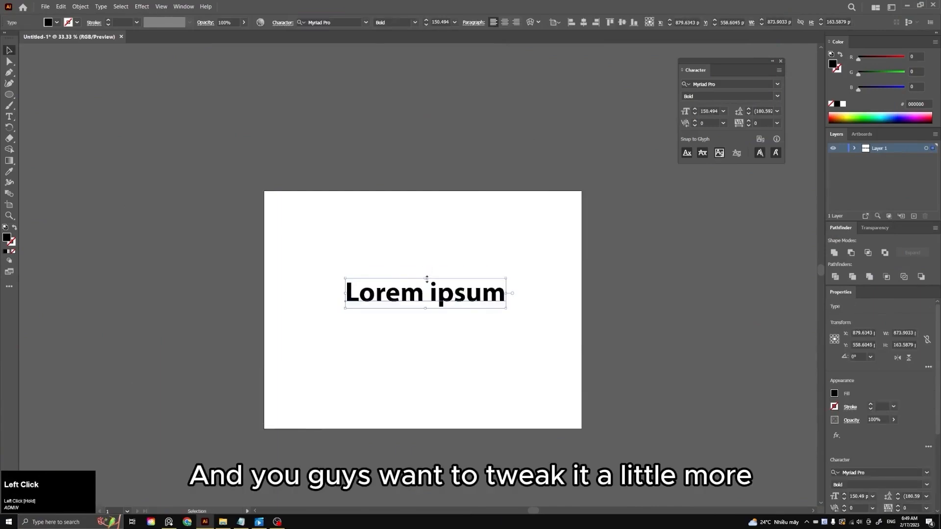
pyautogui.moveTo(526, 327); pyautogui.dragTo(531, 332)
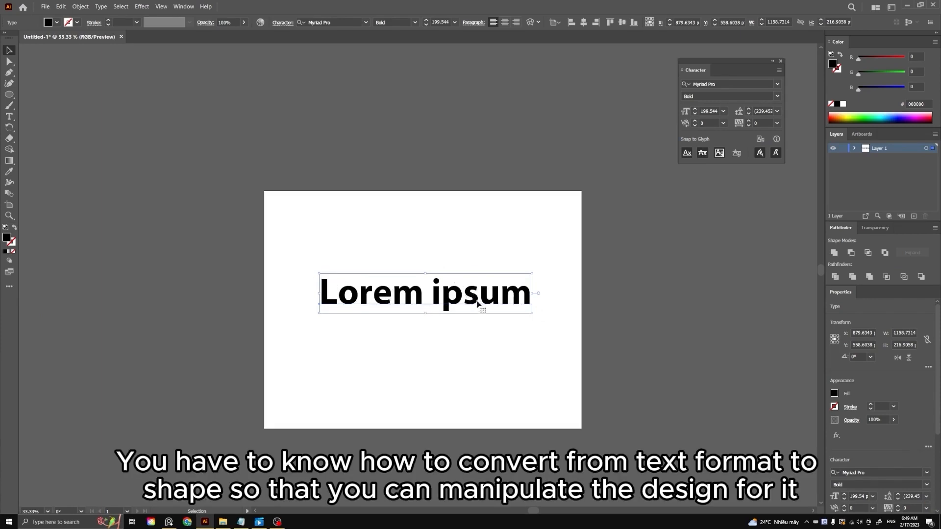
pyautogui.moveTo(477, 304)
pyautogui.mouseDown()
pyautogui.moveTo(485, 292)
pyautogui.moveTo(478, 305)
pyautogui.mouseUp()
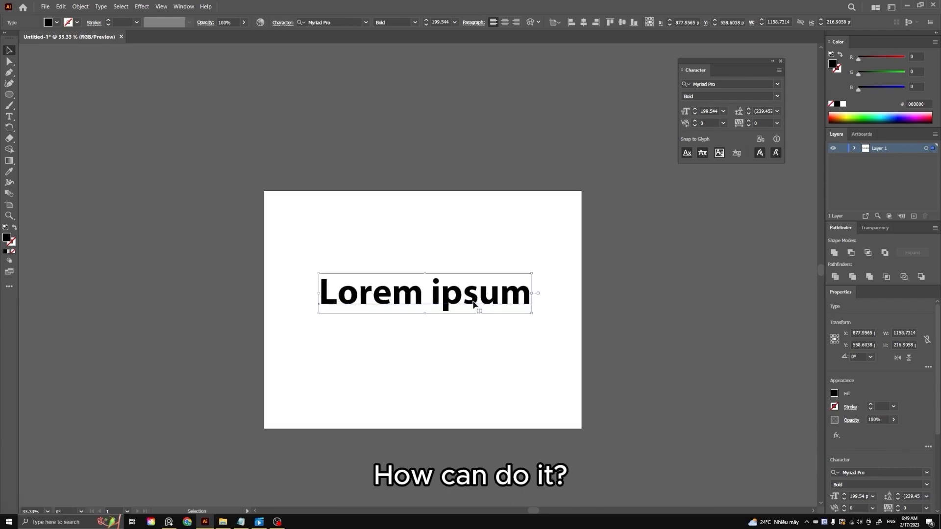
# Step: Convert the single "Lorem ipsum" text to outlines and deselect it
pyautogui.rightClick(477, 295)
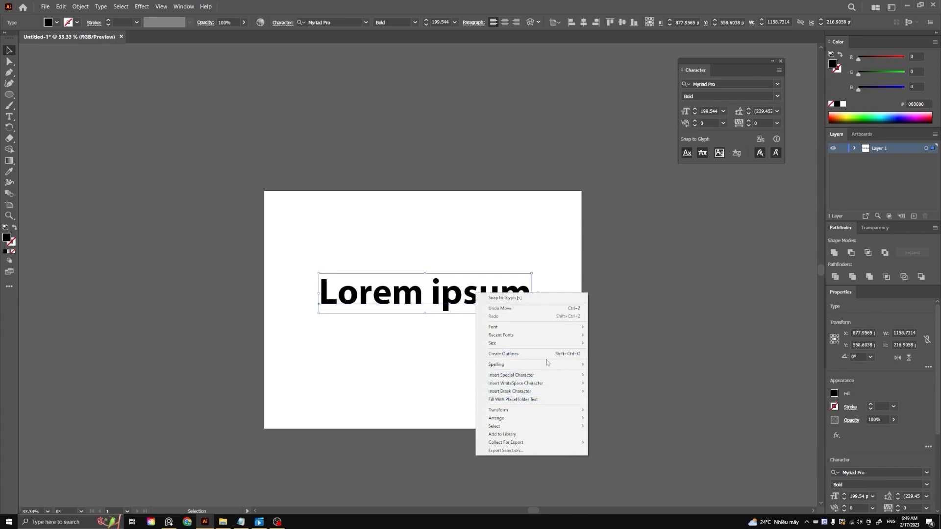
pyautogui.click(582, 354)
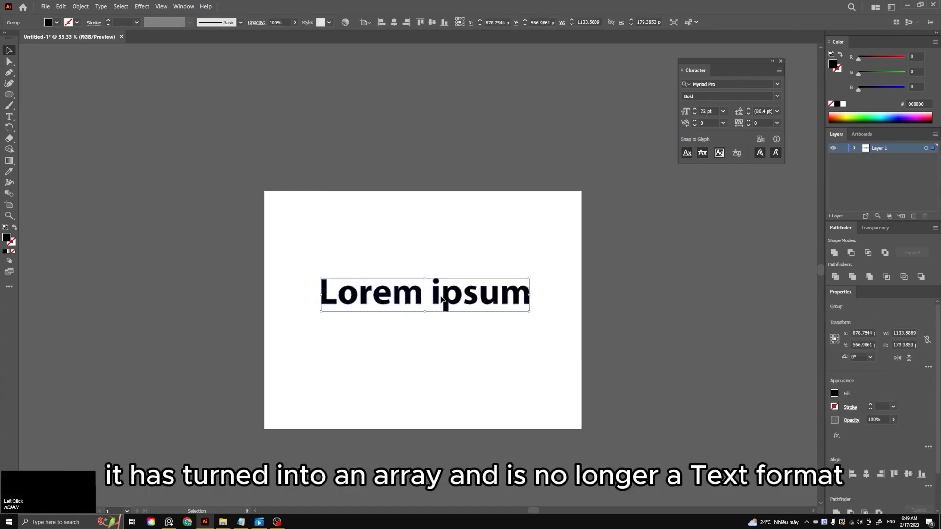
pyautogui.click(469, 338)
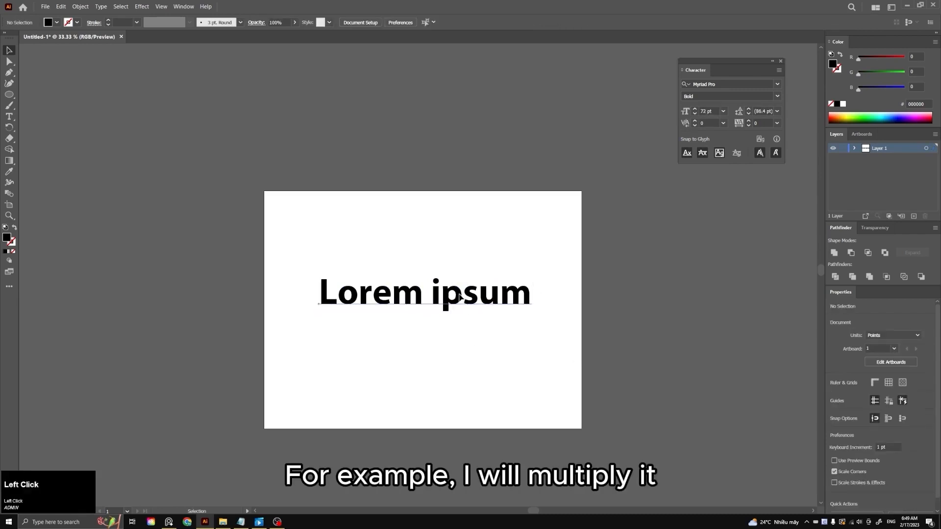
# Step: Arrange a duplicate of the "Lorem ipsum" text below the original and convert the lower copy to outlines
pyautogui.moveTo(459, 297)
pyautogui.mouseDown()
pyautogui.moveTo(468, 238)
pyautogui.moveTo(463, 311)
pyautogui.mouseUp()
pyautogui.click(454, 343)
pyautogui.click(445, 316)
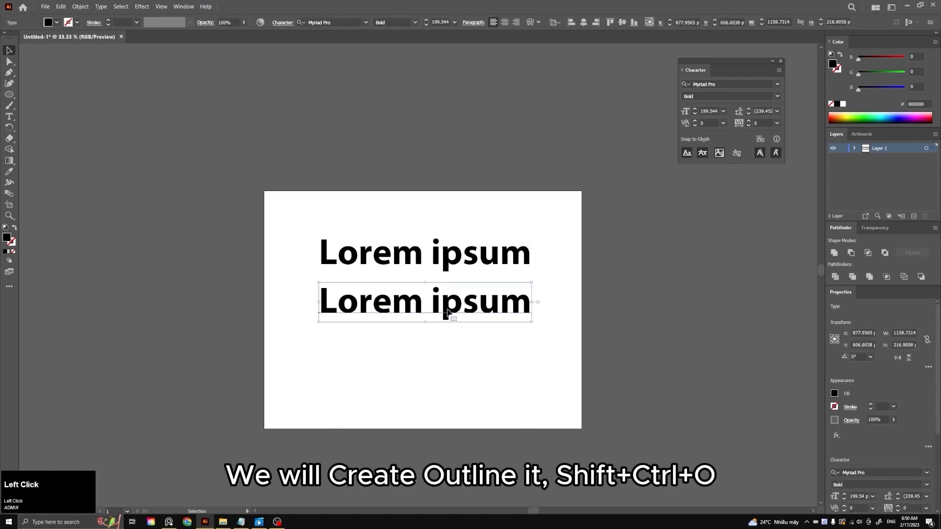
pyautogui.hotkey('ctrl', 'shift', 'o')
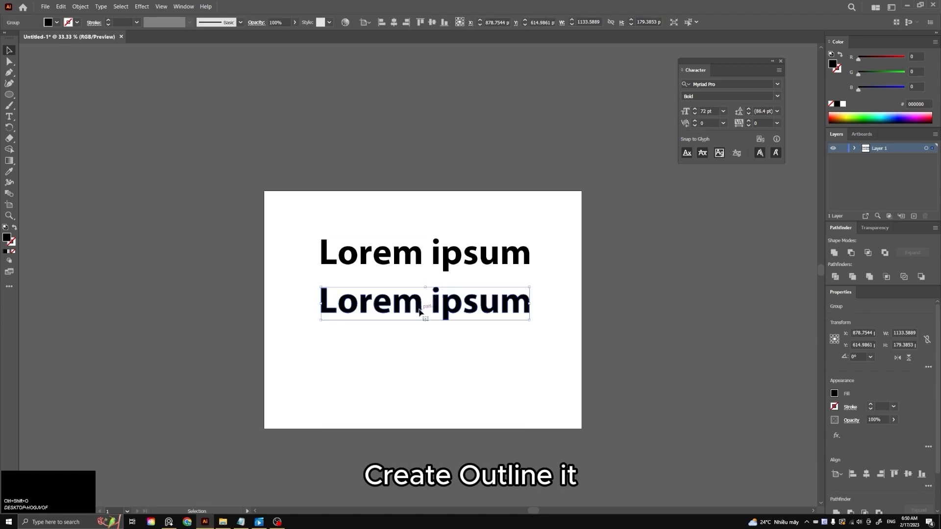
# Step: Ungroup the outlined lower "Lorem ipsum" into separate letter shapes
pyautogui.scroll(1, 439, 314)
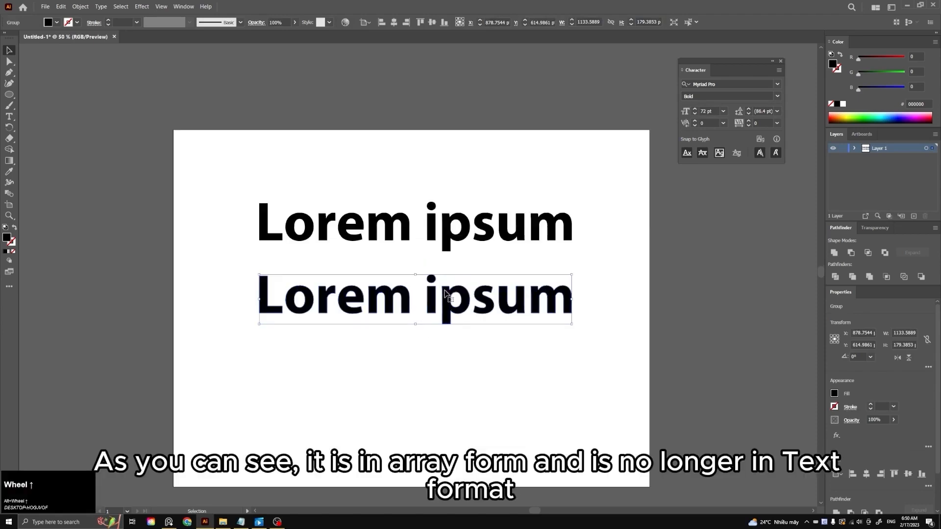
pyautogui.click(459, 238)
pyautogui.click(448, 316)
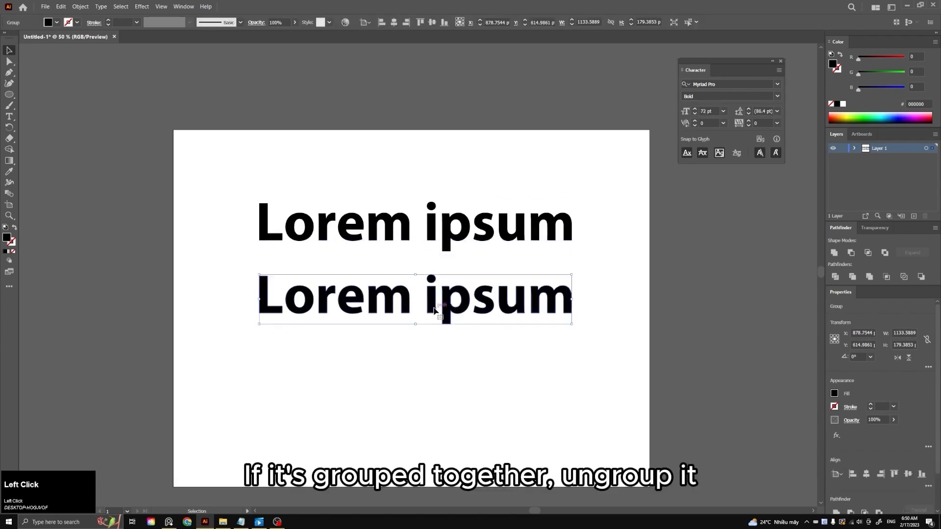
pyautogui.rightClick(448, 300)
pyautogui.click(486, 358)
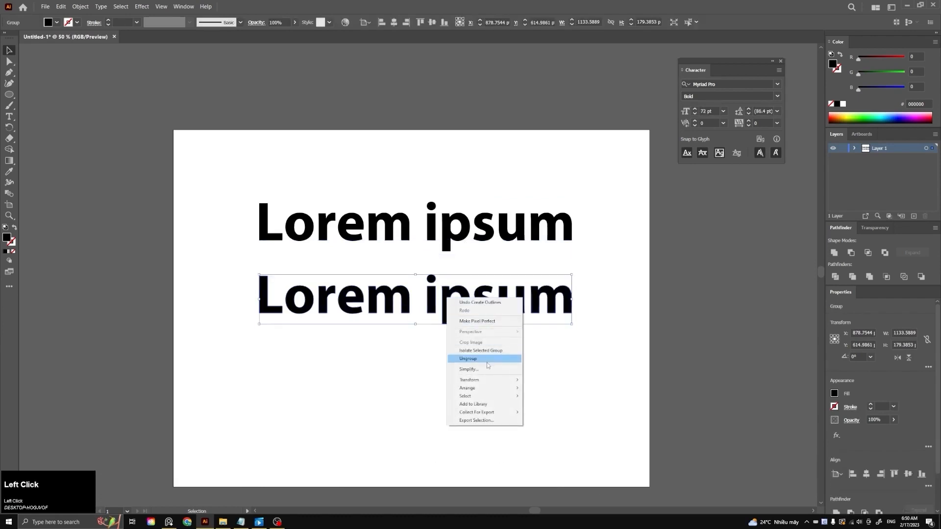
pyautogui.click(583, 369)
# Step: Try moving the outlined letter "p" on its own and undo the move
pyautogui.click(458, 311)
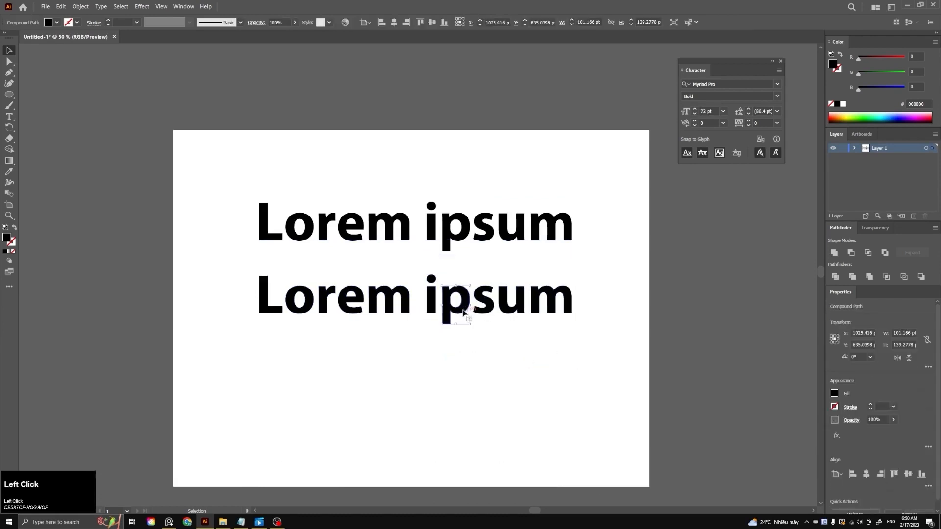
pyautogui.moveTo(459, 312)
pyautogui.mouseDown()
pyautogui.moveTo(466, 292)
pyautogui.moveTo(462, 312)
pyautogui.mouseUp()
pyautogui.hotkey('ctrl', 'z')
pyautogui.click(446, 315)
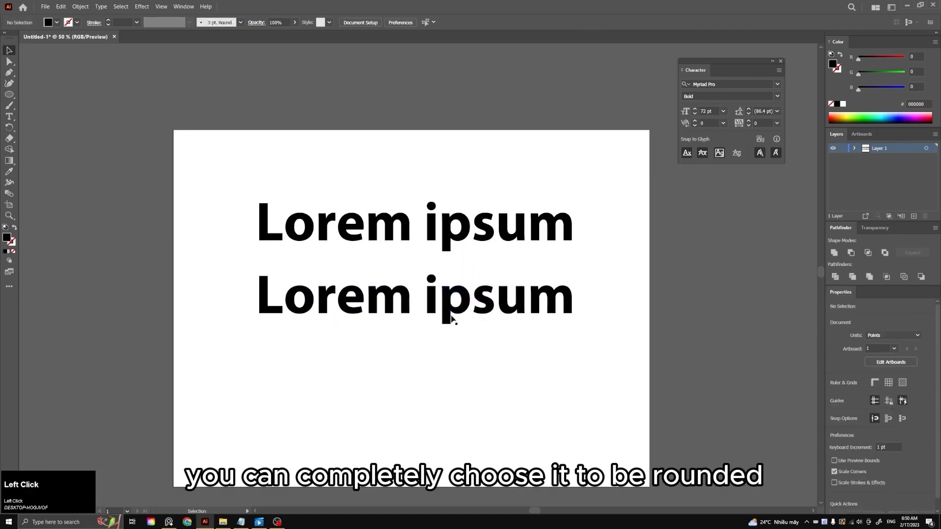
# Step: Use the Direct Selection Tool to round the corners of the outlined letters "i" and "p" in the lower text
pyautogui.press('a')
pyautogui.click(434, 295)
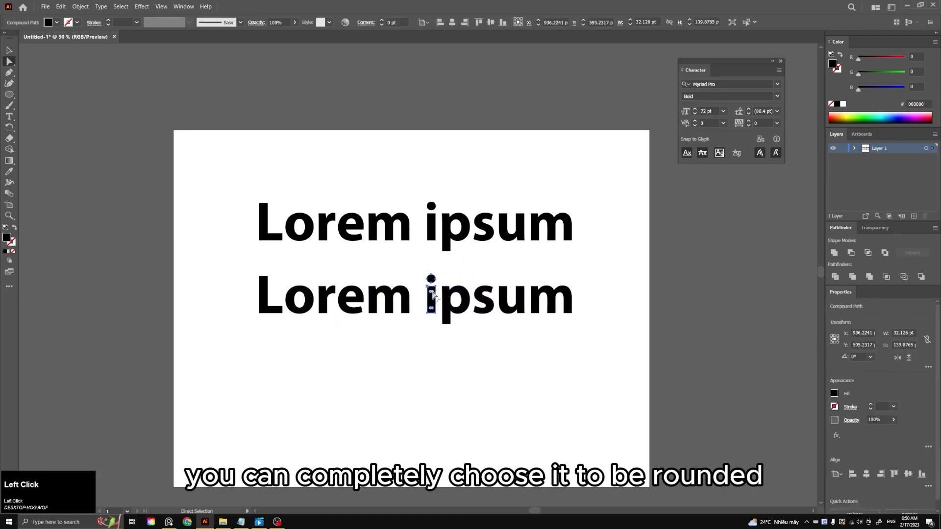
pyautogui.moveTo(434, 294); pyautogui.dragTo(418, 307)
pyautogui.scroll(4, 455, 307)
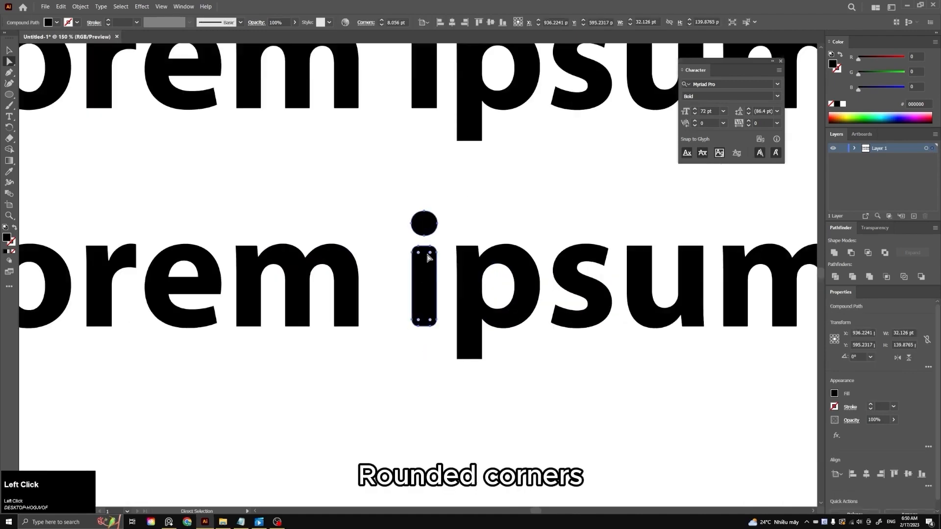
pyautogui.click(464, 269)
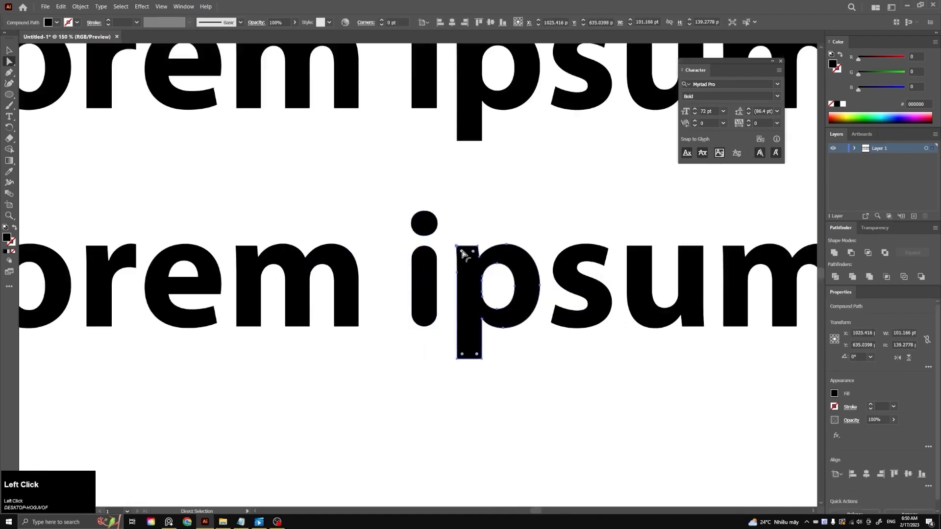
pyautogui.moveTo(467, 256); pyautogui.dragTo(485, 285)
# Step: Round the corners of the outlined letters "s" and "u" in the lower text, and deselect them
pyautogui.click(571, 267)
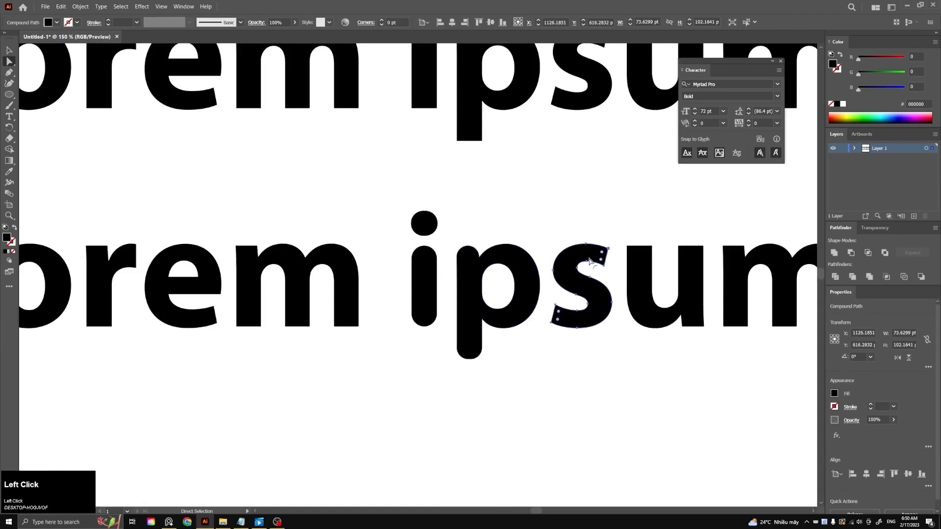
pyautogui.moveTo(602, 253); pyautogui.dragTo(570, 286)
pyautogui.click(632, 261)
pyautogui.moveTo(633, 253); pyautogui.dragTo(657, 308)
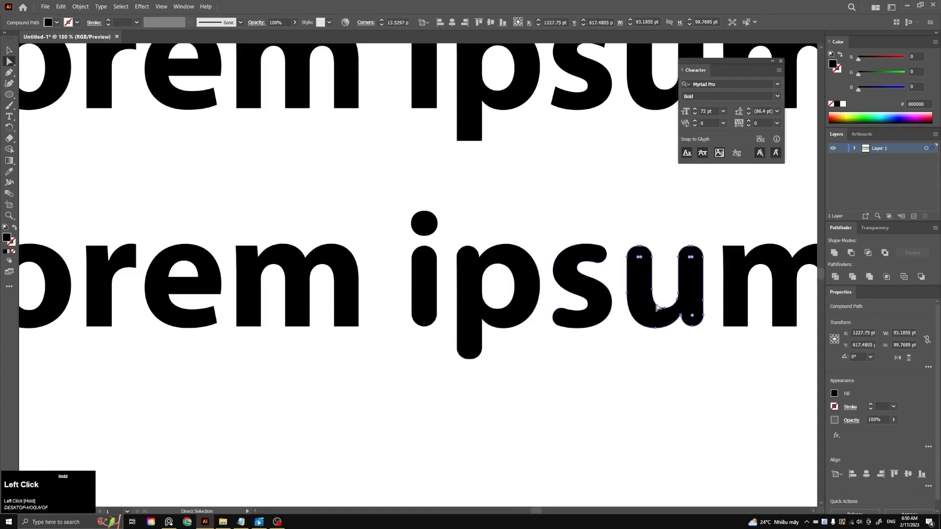
pyautogui.click(624, 372)
# Step: Draw a thin horizontal black rectangle, about 259 pt wide and 11 pt high, across the outlined letters "ips" in the lower text
pyautogui.scroll(-3, 590, 342)
pyautogui.scroll(3, 591, 351)
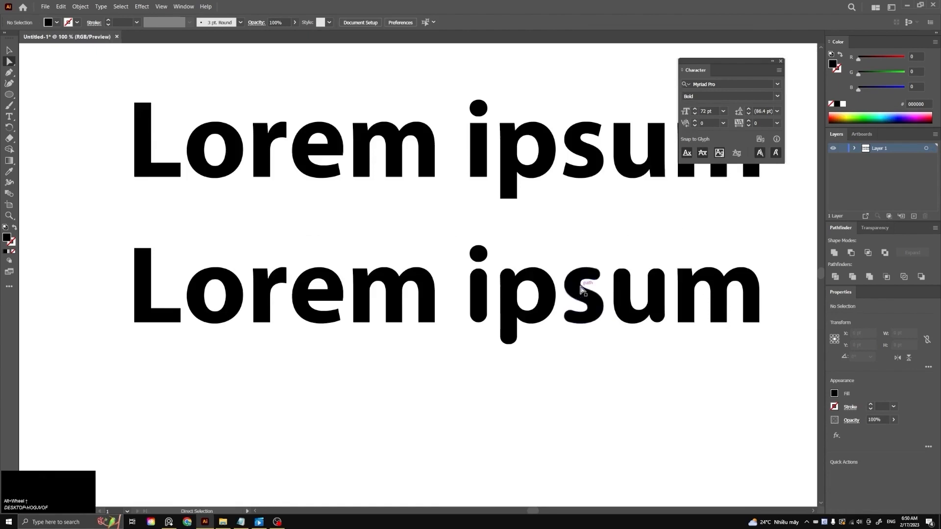
pyautogui.press('m')
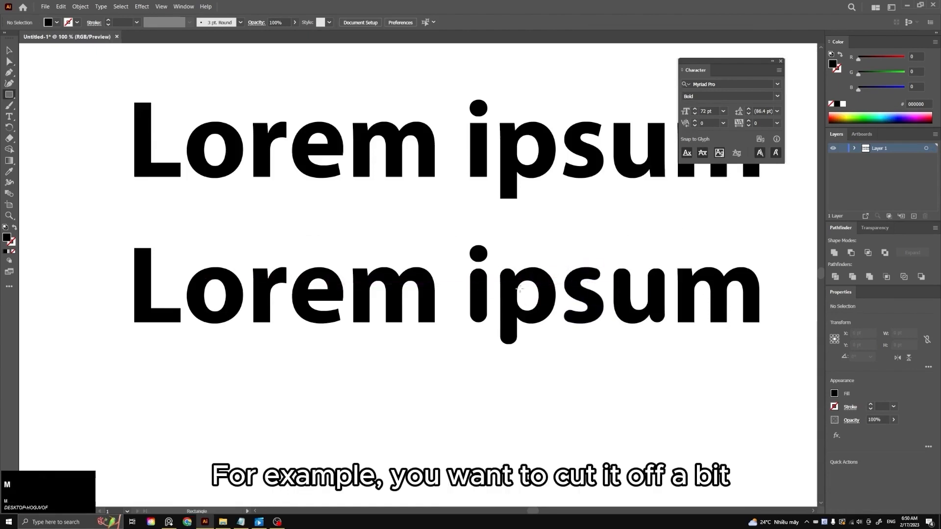
pyautogui.moveTo(464, 290); pyautogui.dragTo(604, 296)
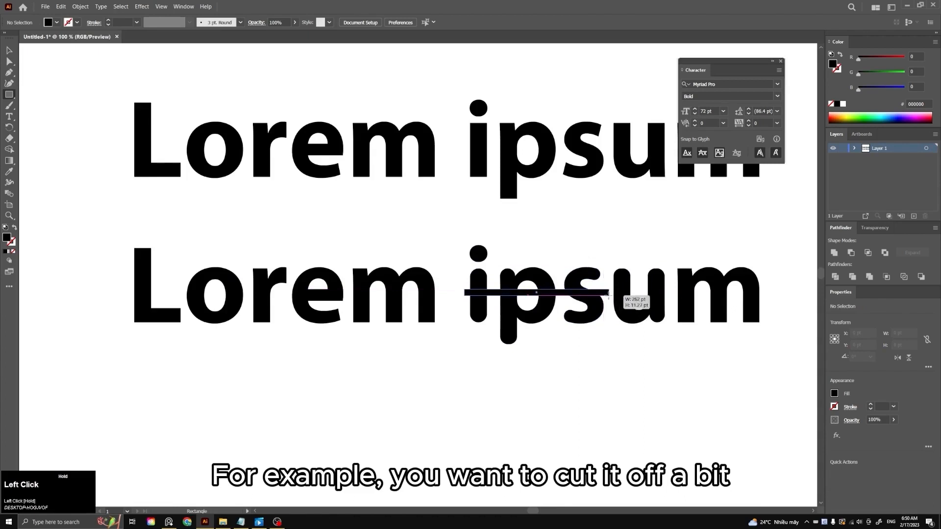
# Step: Select the bar with the letters "ips" and use the Shape Builder tool to cut the bar's strip out of them
pyautogui.press('v')
pyautogui.moveTo(591, 342); pyautogui.dragTo(486, 245)
pyautogui.hotkey('shift', 'm')
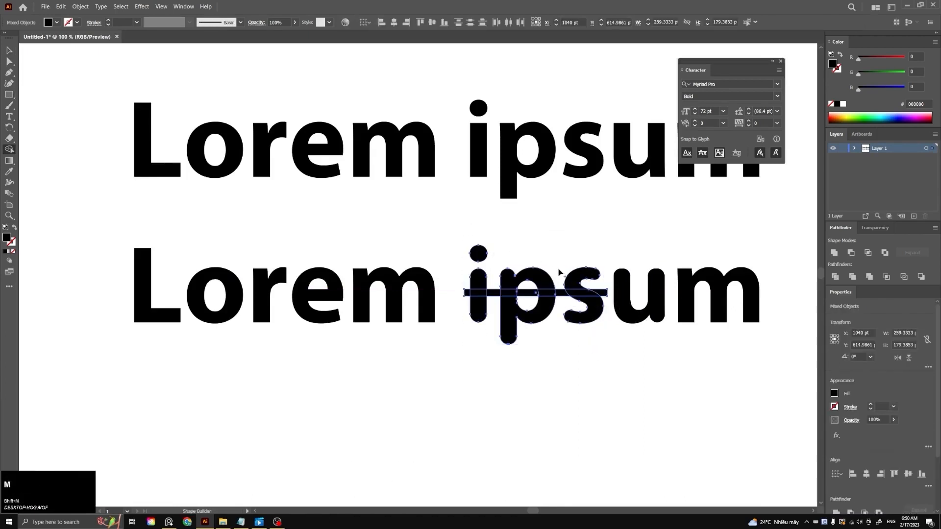
pyautogui.moveTo(464, 294); pyautogui.dragTo(610, 288)
pyautogui.press('v')
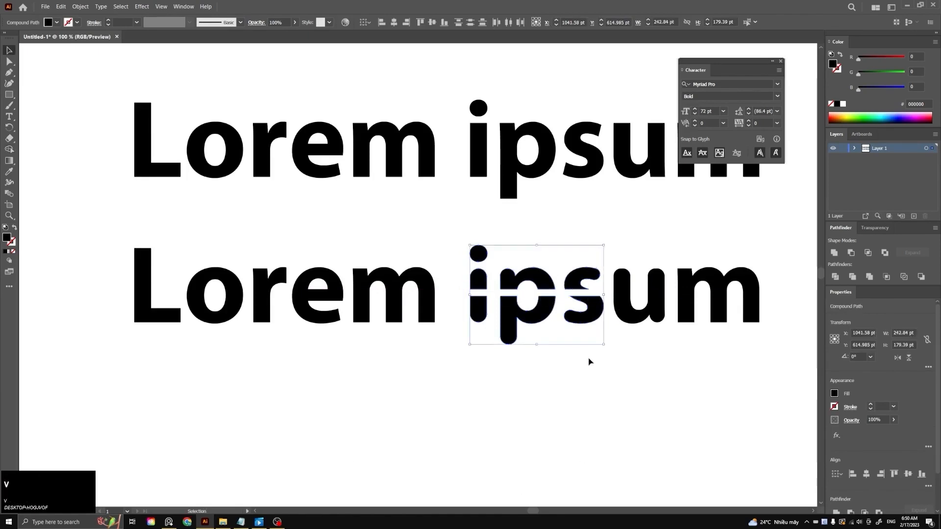
pyautogui.click(591, 352)
pyautogui.scroll(-2, 592, 350)
pyautogui.scroll(1, 590, 352)
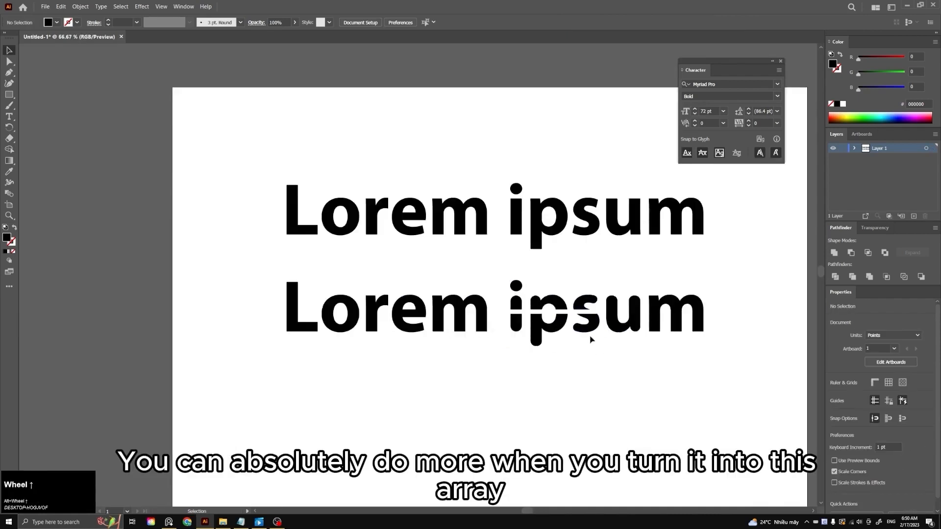
pyautogui.click(378, 314)
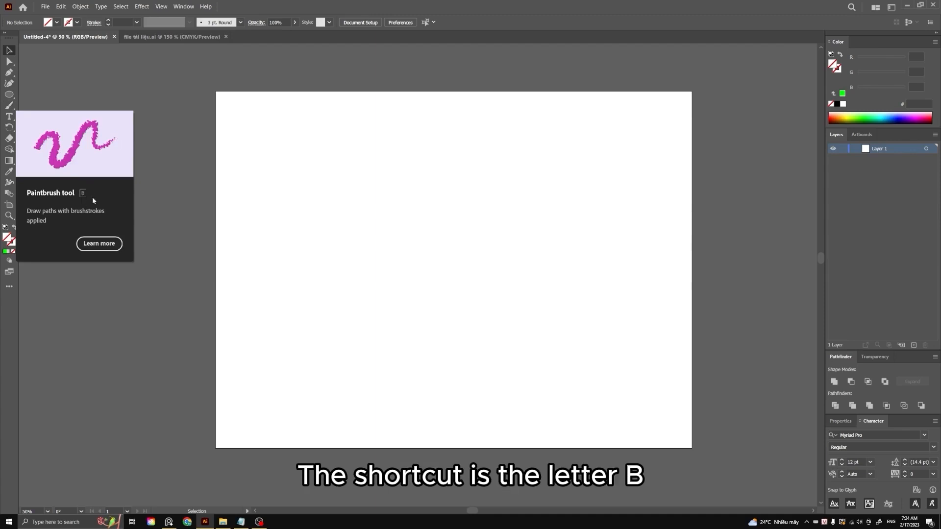
# Step: Draw a long wavy freehand stroke across the artboard with the Paintbrush tool
pyautogui.click(9, 105)
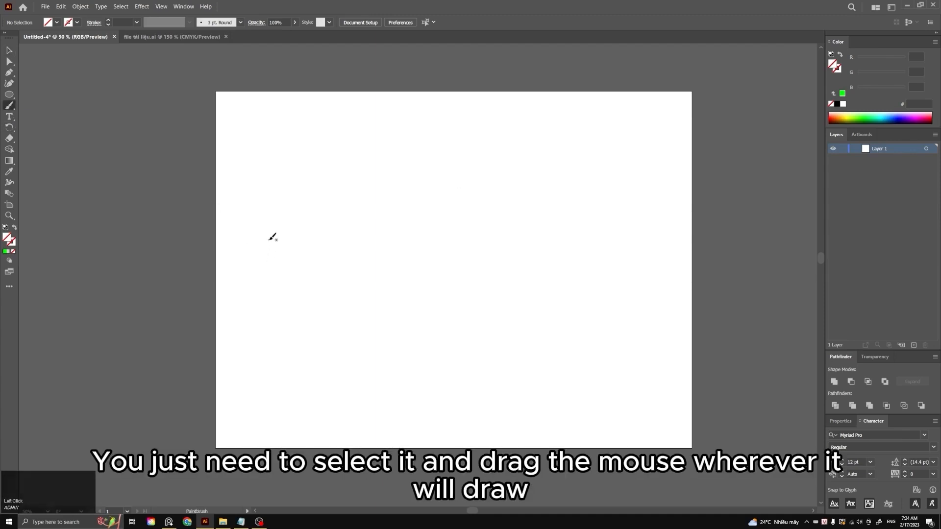
pyautogui.moveTo(250, 268)
pyautogui.mouseDown()
pyautogui.moveTo(265, 223)
pyautogui.moveTo(292, 265)
pyautogui.moveTo(288, 332)
pyautogui.moveTo(360, 160)
pyautogui.moveTo(376, 201)
pyautogui.moveTo(416, 221)
pyautogui.moveTo(444, 158)
pyautogui.moveTo(504, 237)
pyautogui.moveTo(406, 316)
pyautogui.moveTo(370, 388)
pyautogui.moveTo(514, 373)
pyautogui.moveTo(531, 236)
pyautogui.moveTo(597, 279)
pyautogui.moveTo(578, 373)
pyautogui.moveTo(620, 354)
pyautogui.mouseUp()
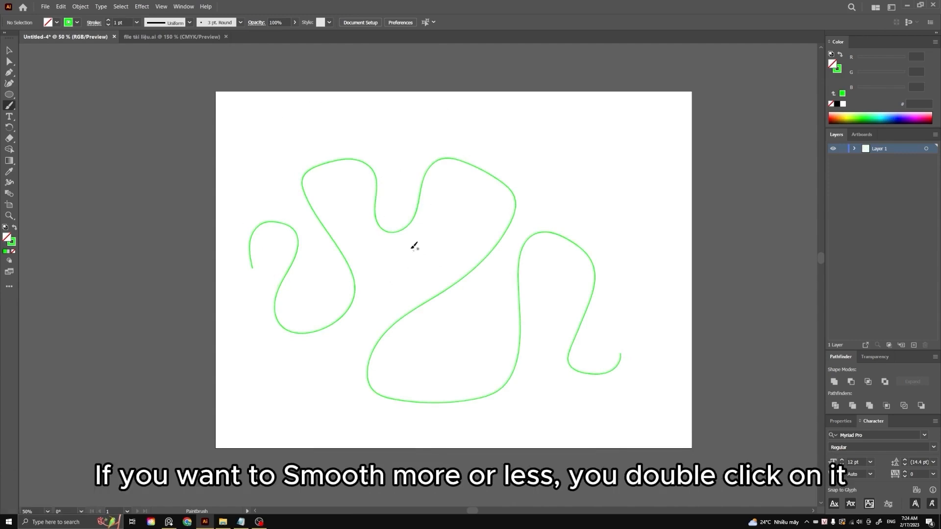
# Step: Set the Paintbrush fidelity fully to Smooth and draw two wavy strokes on the cleared artboard
pyautogui.doubleClick(9, 105)
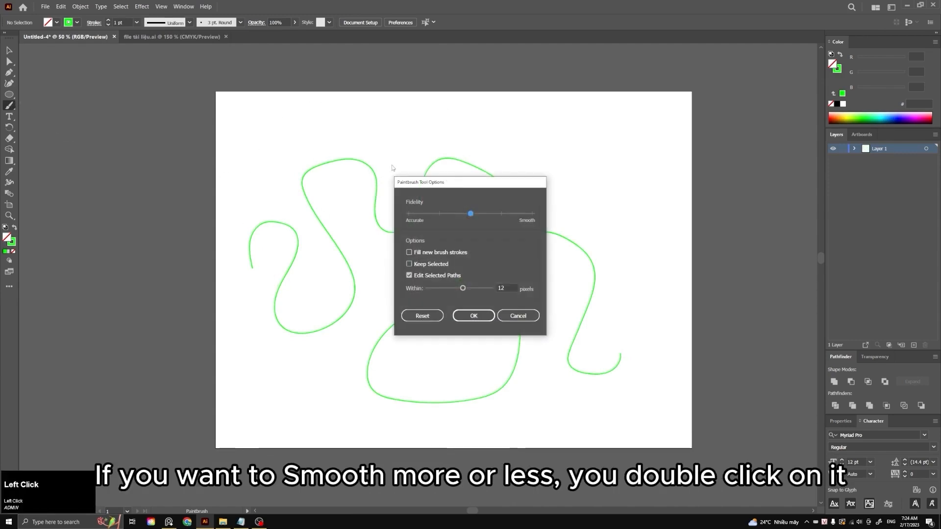
pyautogui.moveTo(475, 183); pyautogui.dragTo(679, 96)
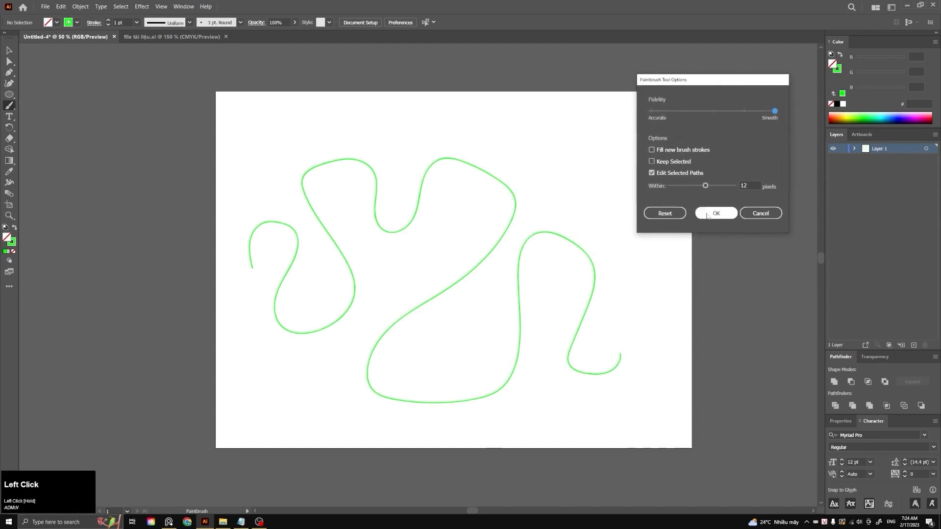
pyautogui.click(677, 229)
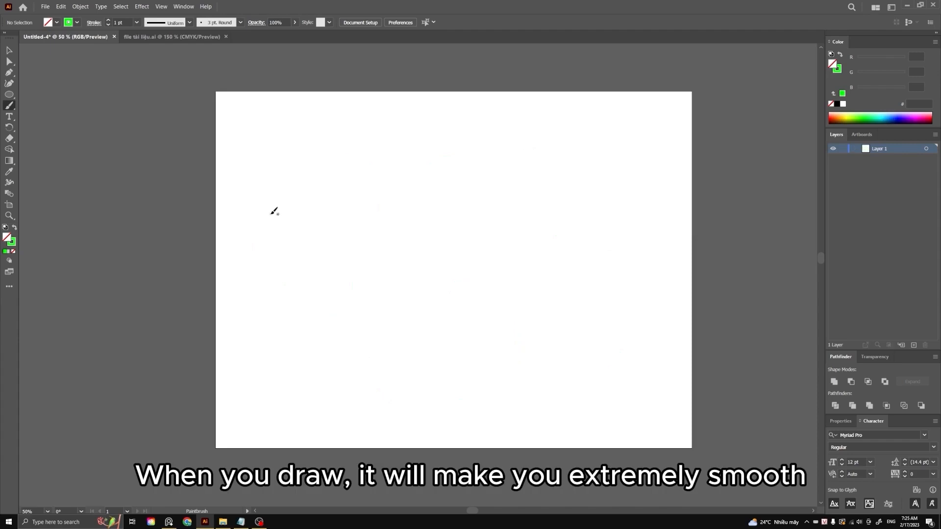
pyautogui.moveTo(270, 213)
pyautogui.mouseDown()
pyautogui.moveTo(310, 156)
pyautogui.moveTo(431, 238)
pyautogui.moveTo(424, 330)
pyautogui.mouseUp()
pyautogui.moveTo(464, 306)
pyautogui.mouseDown()
pyautogui.moveTo(536, 310)
pyautogui.moveTo(534, 374)
pyautogui.mouseUp()
pyautogui.moveTo(488, 204)
pyautogui.mouseDown()
pyautogui.moveTo(528, 203)
pyautogui.moveTo(587, 247)
pyautogui.moveTo(604, 187)
pyautogui.moveTo(650, 264)
pyautogui.moveTo(665, 250)
pyautogui.mouseUp()
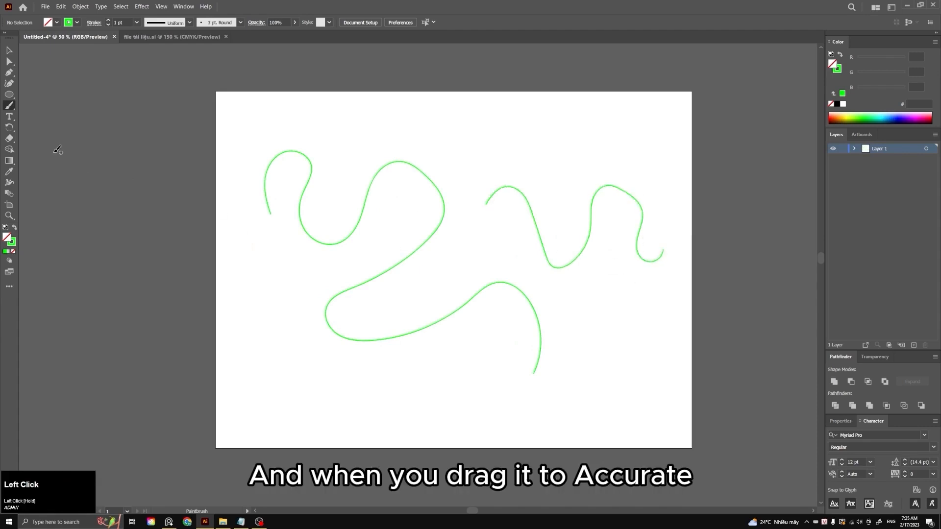
# Step: Set the Paintbrush fidelity fully to Accurate and draw two zigzag strokes among the existing curves
pyautogui.doubleClick(11, 111)
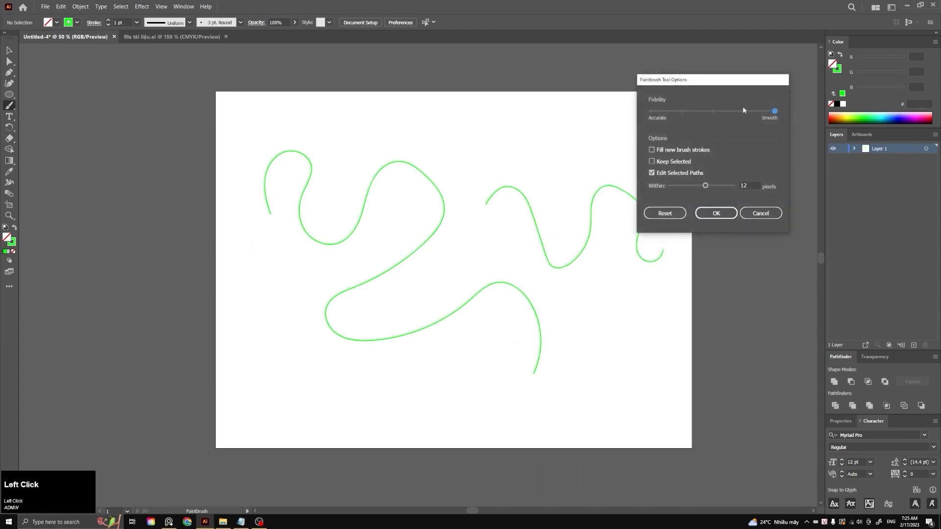
pyautogui.click(717, 213)
pyautogui.moveTo(444, 152)
pyautogui.mouseDown()
pyautogui.moveTo(462, 165)
pyautogui.moveTo(523, 137)
pyautogui.moveTo(519, 172)
pyautogui.moveTo(572, 141)
pyautogui.moveTo(559, 178)
pyautogui.moveTo(607, 163)
pyautogui.mouseUp()
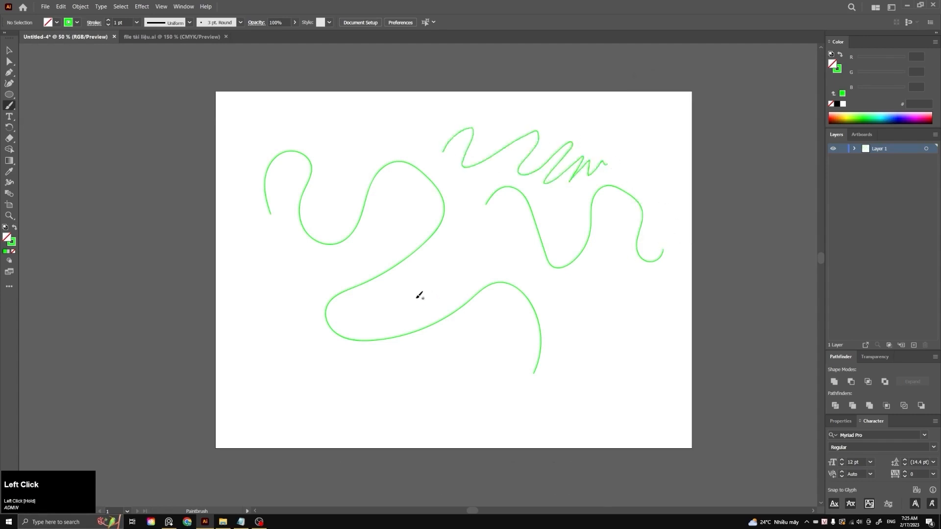
pyautogui.moveTo(383, 311)
pyautogui.mouseDown()
pyautogui.moveTo(442, 274)
pyautogui.moveTo(620, 314)
pyautogui.mouseUp()
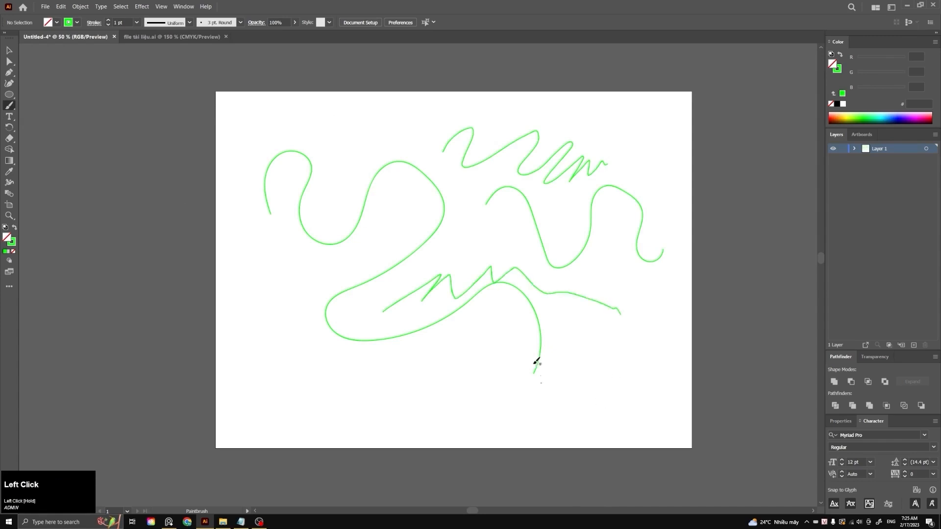
# Step: Set the Paintbrush fidelity toward Smooth and draw several wavy strokes across the lower part of the artboard
pyautogui.doubleClick(8, 106)
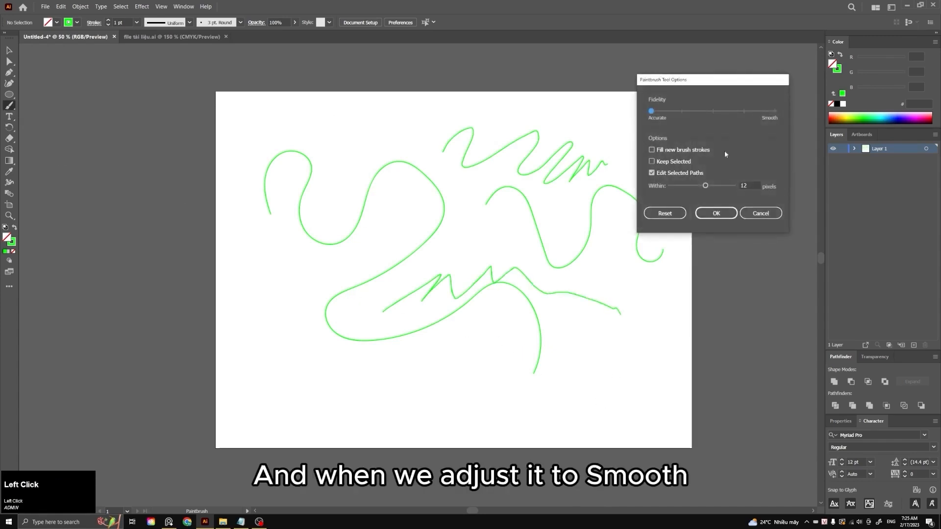
pyautogui.click(716, 213)
pyautogui.moveTo(343, 391)
pyautogui.mouseDown()
pyautogui.moveTo(428, 348)
pyautogui.moveTo(456, 364)
pyautogui.moveTo(577, 356)
pyautogui.moveTo(596, 369)
pyautogui.mouseUp()
pyautogui.moveTo(433, 418)
pyautogui.mouseDown()
pyautogui.moveTo(587, 384)
pyautogui.moveTo(639, 399)
pyautogui.moveTo(660, 380)
pyautogui.moveTo(547, 328)
pyautogui.moveTo(298, 354)
pyautogui.mouseUp()
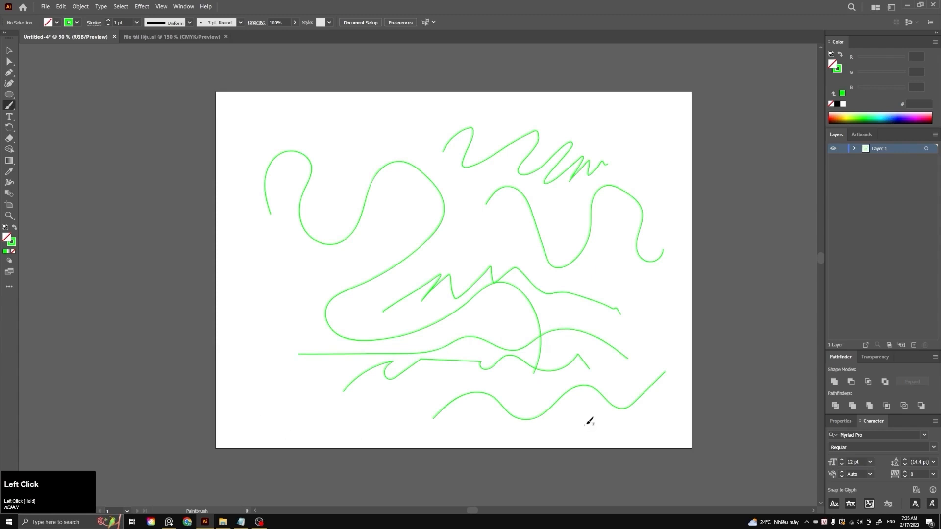
pyautogui.moveTo(387, 413)
pyautogui.mouseDown()
pyautogui.moveTo(407, 393)
pyautogui.moveTo(646, 385)
pyautogui.mouseUp()
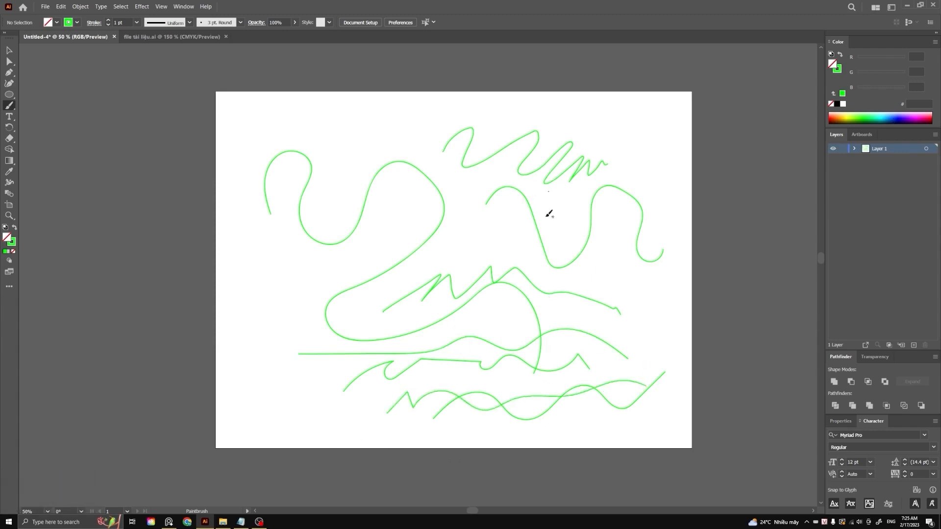
# Step: Select all the practice strokes on the artboard and delete them
pyautogui.press('v')
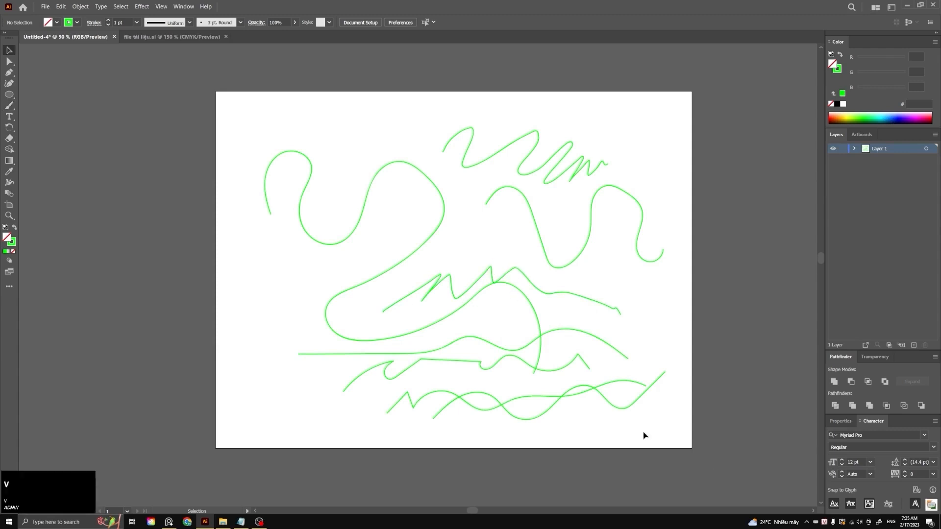
pyautogui.moveTo(643, 435)
pyautogui.mouseDown()
pyautogui.moveTo(330, 164)
pyautogui.moveTo(287, 144)
pyautogui.mouseUp()
pyautogui.press('Delete')
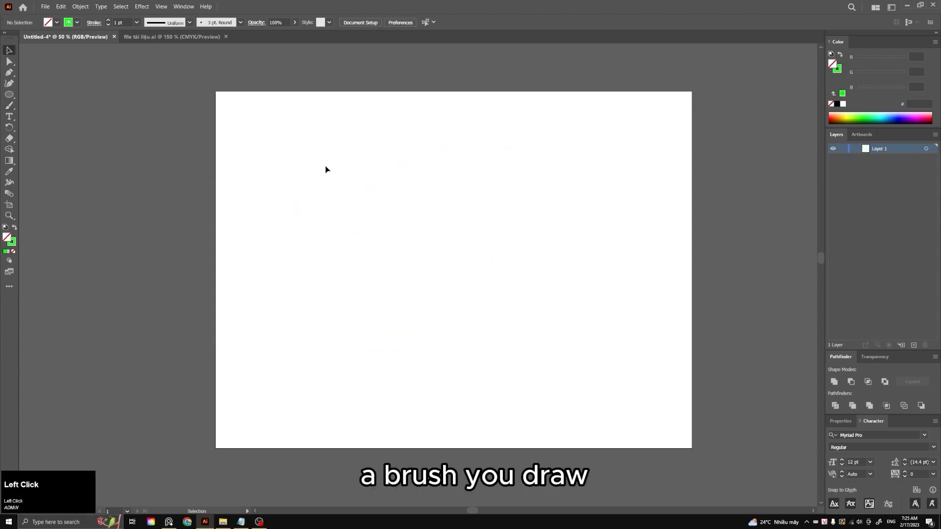
# Step: Draw a large wavy blob outline with the Paintbrush tool, ending the stroke back at its starting point
pyautogui.press('b')
pyautogui.moveTo(286, 284)
pyautogui.mouseDown()
pyautogui.moveTo(328, 248)
pyautogui.moveTo(424, 275)
pyautogui.moveTo(444, 198)
pyautogui.moveTo(478, 187)
pyautogui.moveTo(512, 243)
pyautogui.moveTo(527, 196)
pyautogui.moveTo(574, 202)
pyautogui.moveTo(535, 266)
pyautogui.moveTo(544, 304)
pyautogui.moveTo(615, 328)
pyautogui.moveTo(529, 375)
pyautogui.moveTo(452, 321)
pyautogui.moveTo(332, 384)
pyautogui.moveTo(287, 335)
pyautogui.moveTo(288, 280)
pyautogui.mouseUp()
pyautogui.press('v')
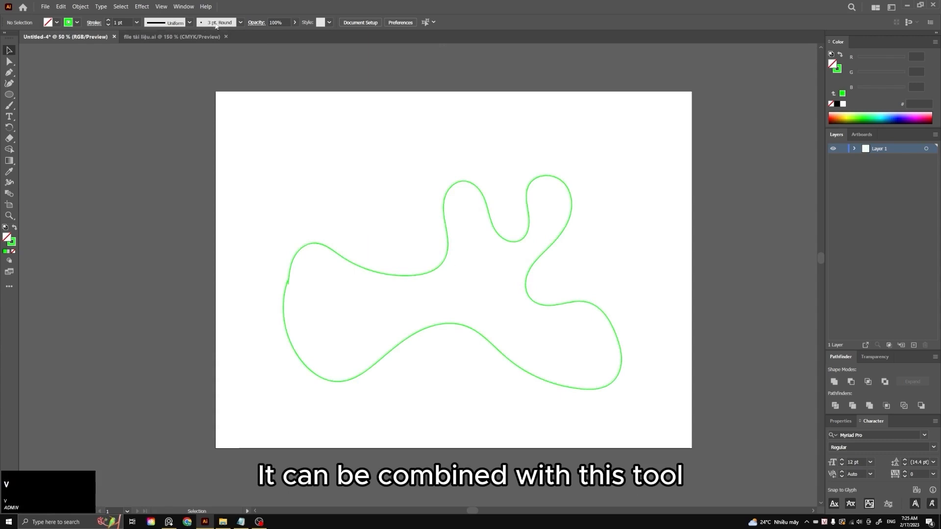
# Step: Apply the Charcoal - Feather art brush to the wavy outline and accept its brush options without changes
pyautogui.click(240, 22)
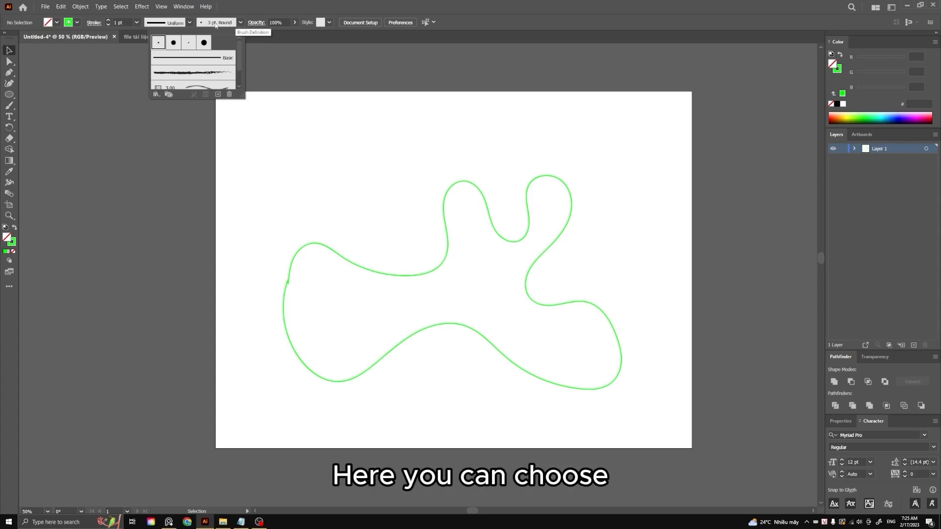
pyautogui.click(209, 74)
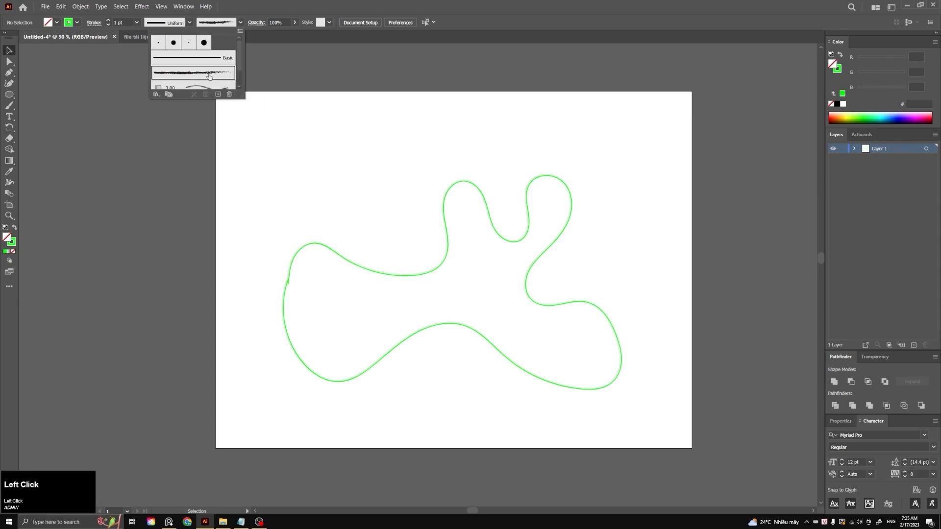
pyautogui.click(371, 192)
pyautogui.moveTo(410, 229); pyautogui.dragTo(497, 293)
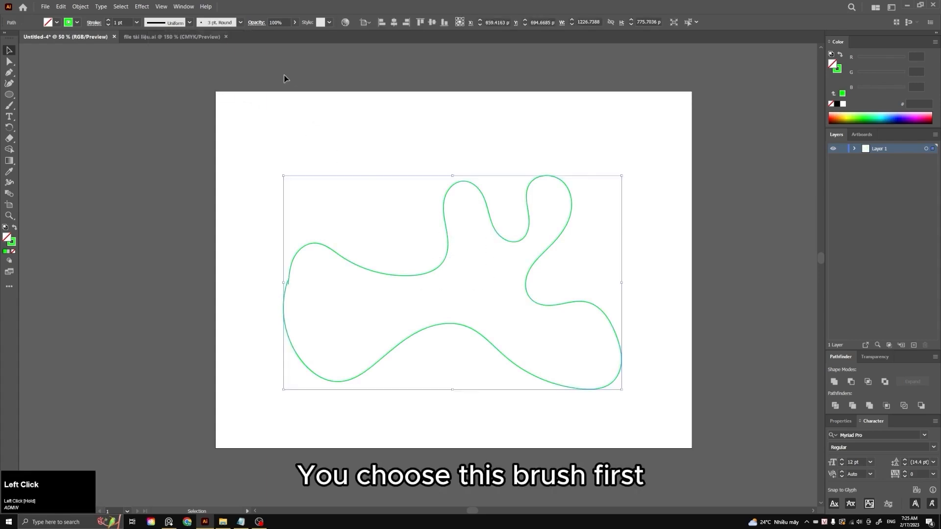
pyautogui.click(240, 22)
pyautogui.click(206, 73)
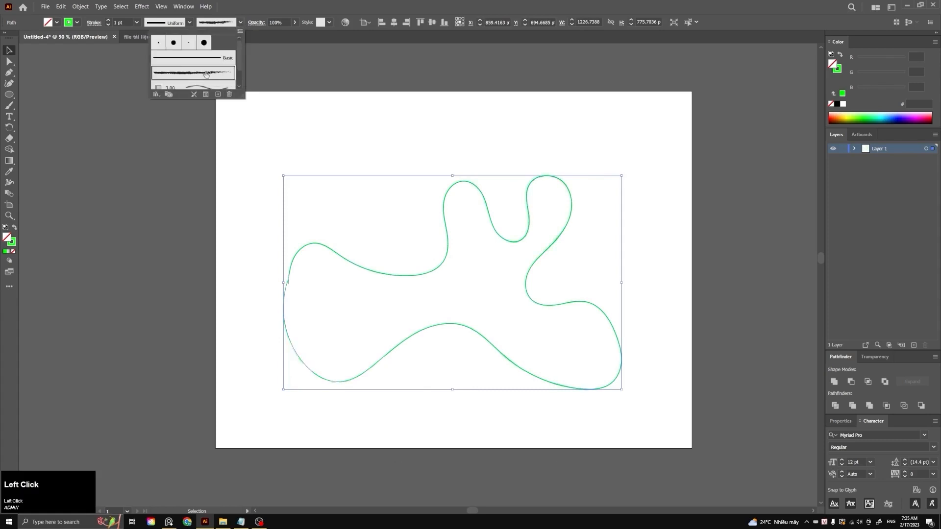
pyautogui.doubleClick(187, 74)
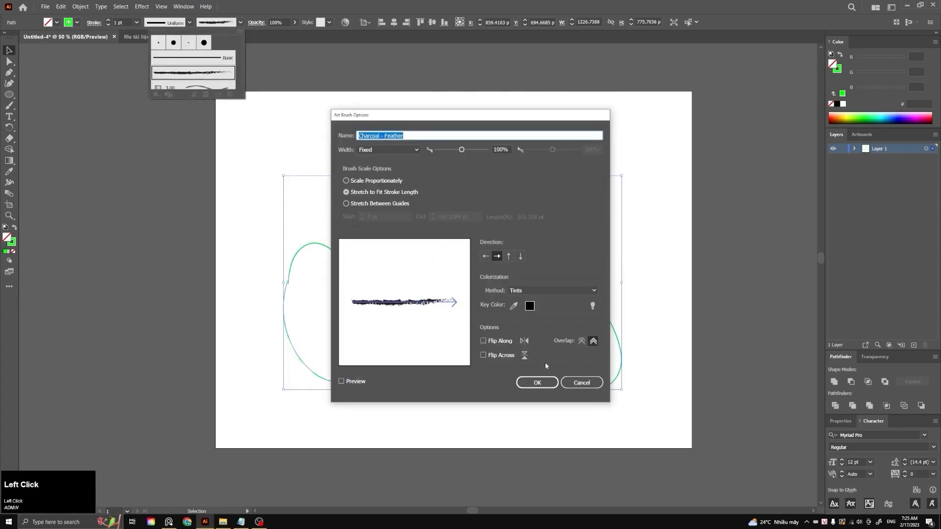
pyautogui.click(538, 382)
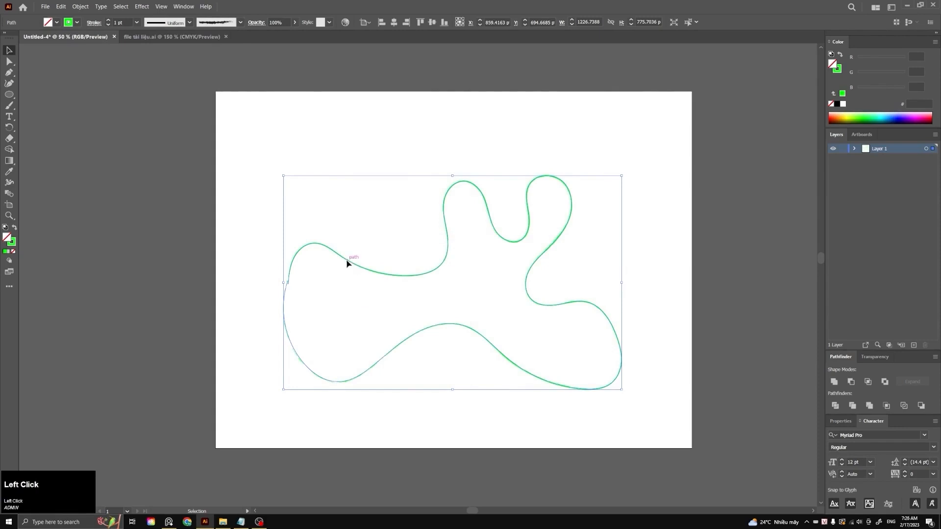
# Step: Move the brushed outline up to about Y 511 pt and set its stroke weight to 5 pt
pyautogui.moveTo(347, 264); pyautogui.dragTo(348, 213)
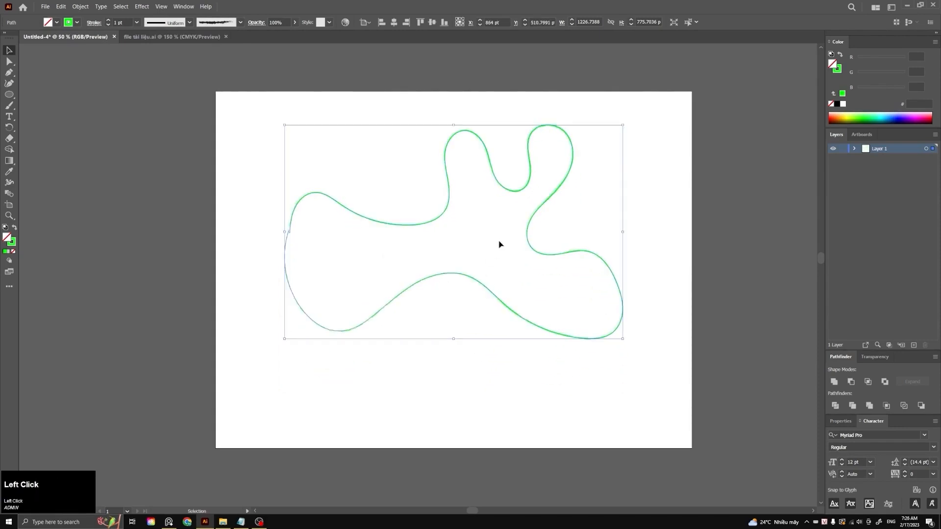
pyautogui.click(557, 371)
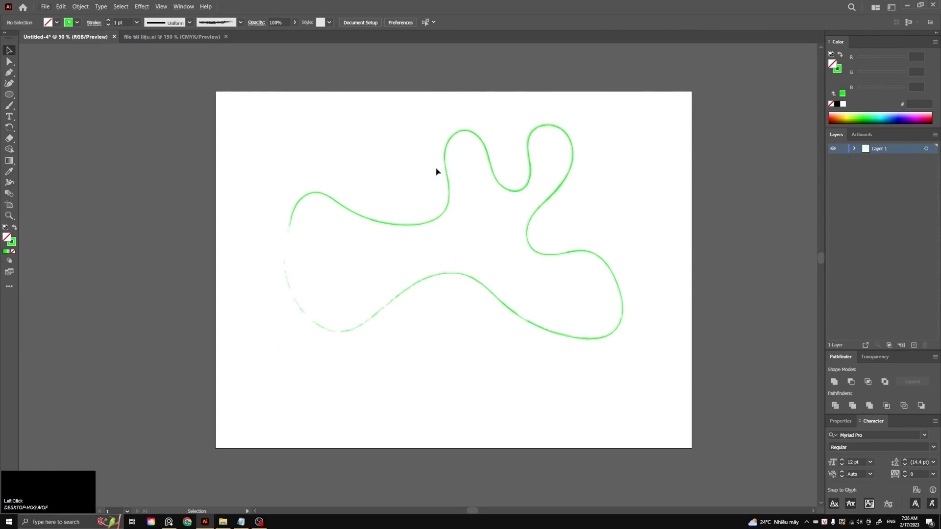
pyautogui.click(447, 176)
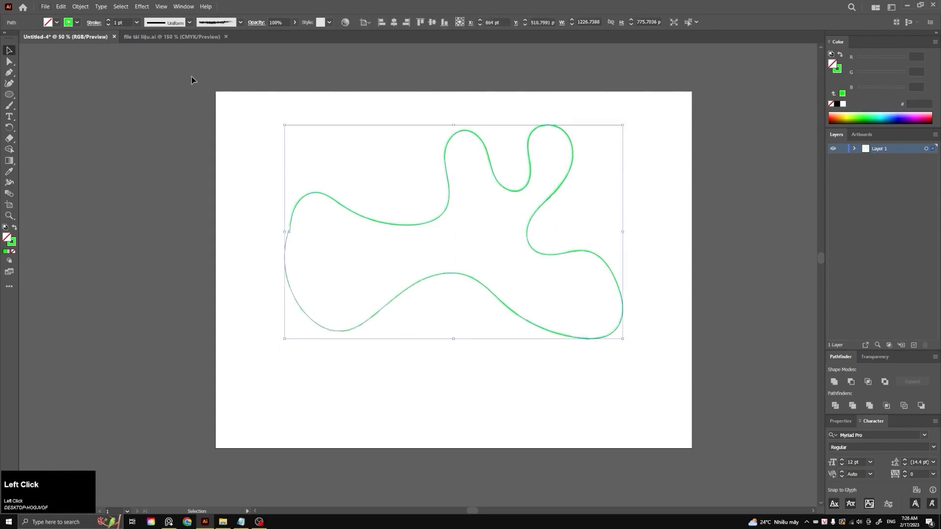
pyautogui.click(107, 20)
pyautogui.click(107, 21)
pyautogui.click(108, 20)
pyautogui.click(108, 21)
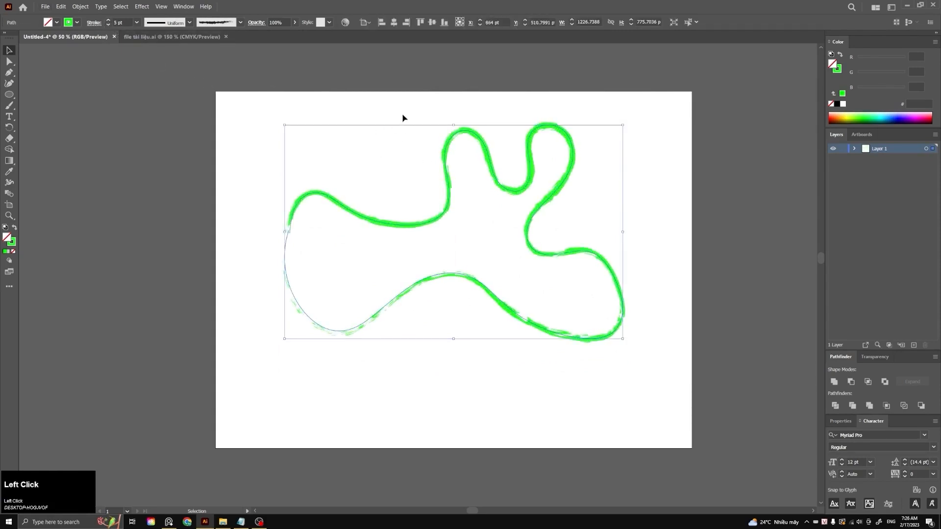
# Step: Move the brushed outline down slightly to about Y 564 pt and deselect it
pyautogui.moveTo(513, 192); pyautogui.dragTo(512, 206)
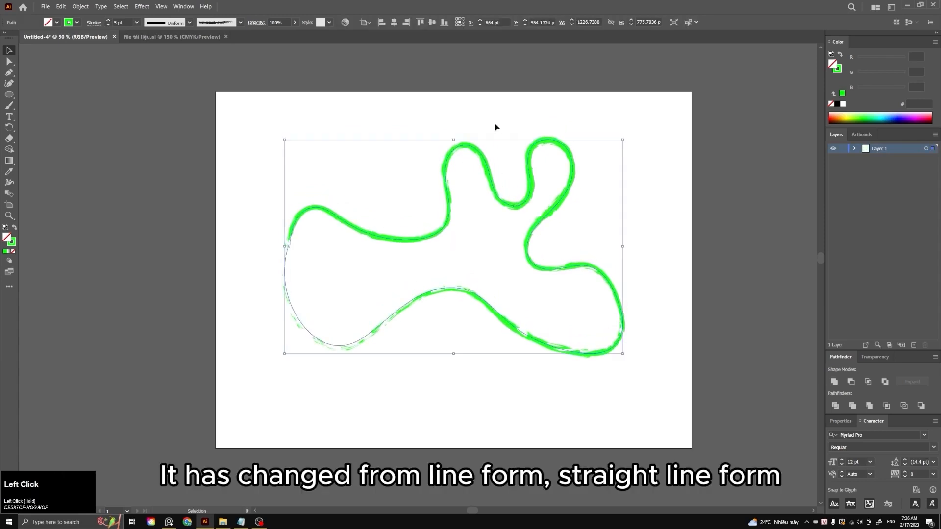
pyautogui.click(495, 127)
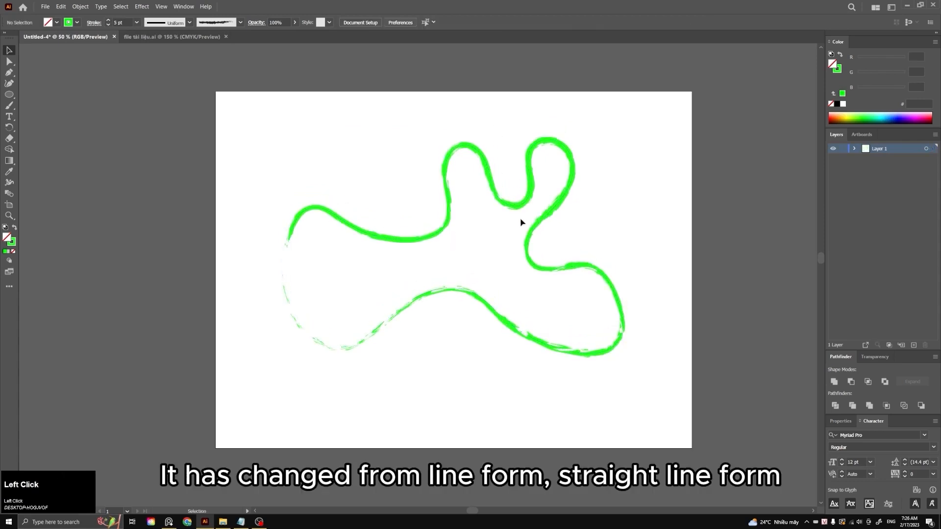
pyautogui.click(405, 243)
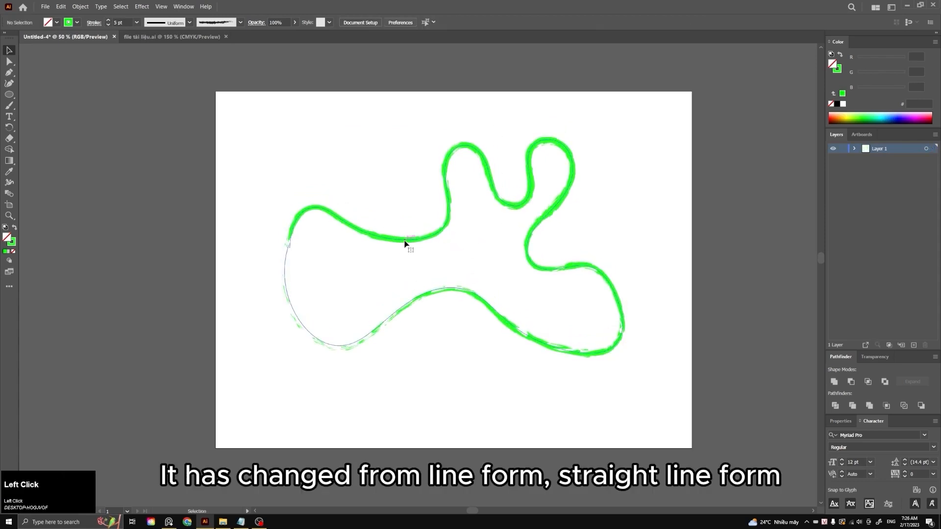
# Step: Switch the wavy outline to the 10 pt Round brush and back to the Charcoal - Feather art brush
pyautogui.click(240, 22)
pyautogui.scroll(1, 193, 39)
pyautogui.click(173, 43)
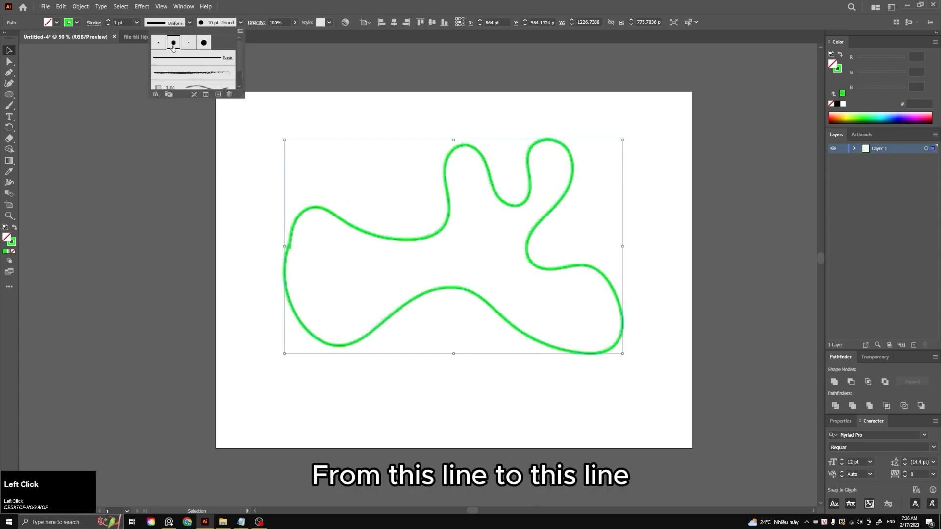
pyautogui.click(178, 75)
pyautogui.click(347, 172)
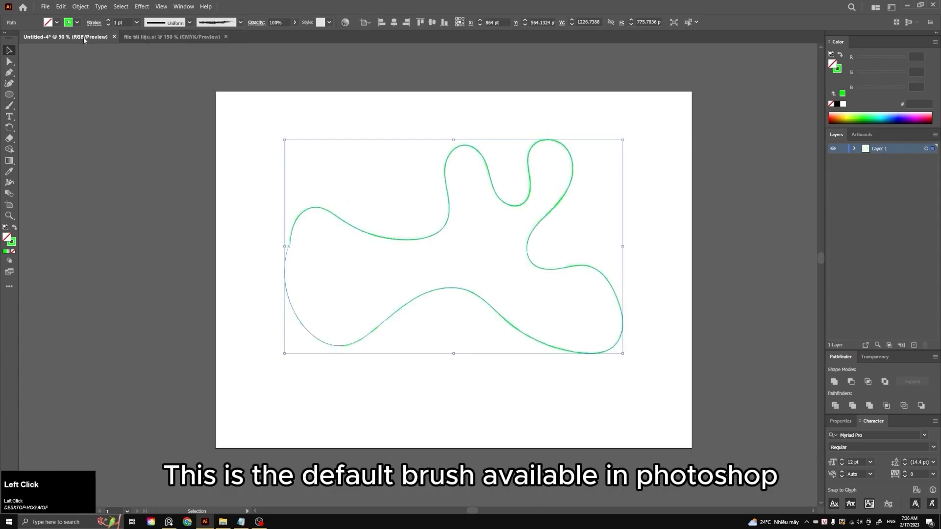
# Step: Set the wavy outline's stroke weight to 5 pt and deselect it
pyautogui.click(107, 21)
pyautogui.click(107, 20)
pyautogui.click(107, 21)
pyautogui.click(107, 21)
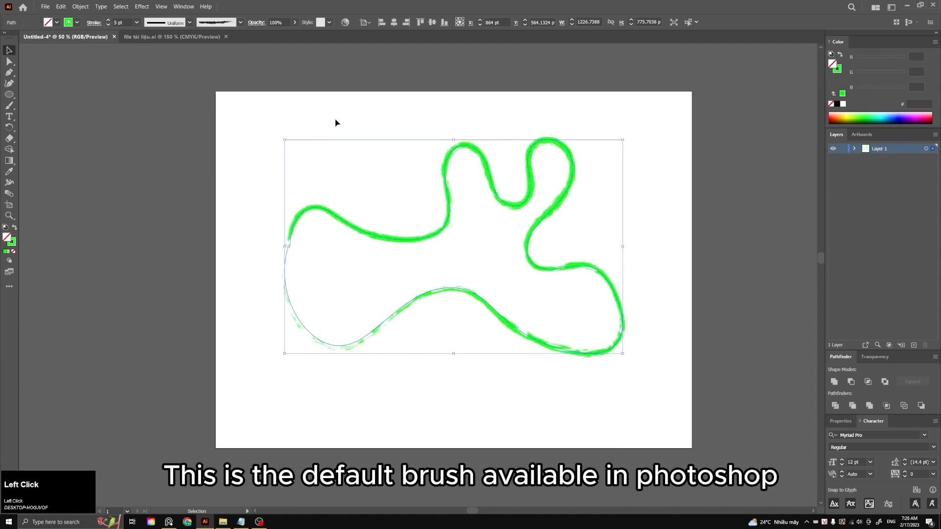
pyautogui.click(579, 211)
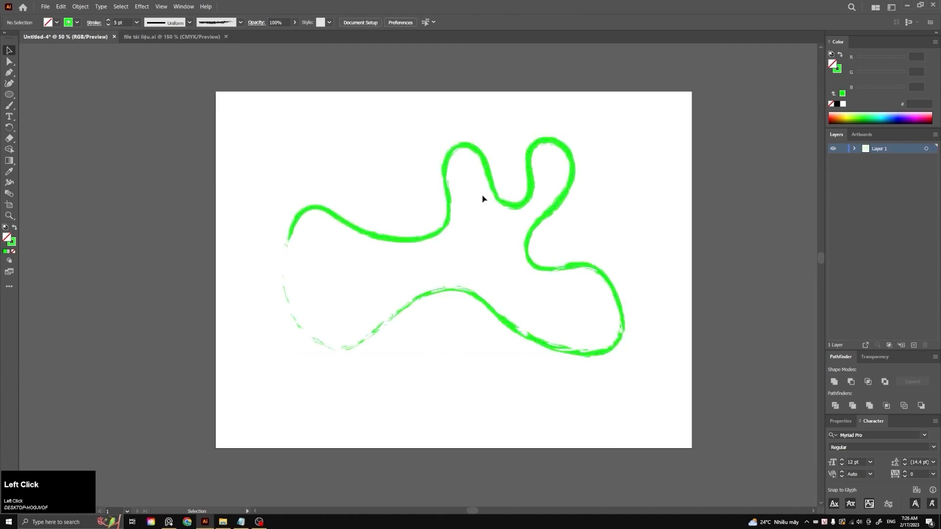
# Step: Open the Decorative_Banners and Seals brush library and place it beside the drawing, near the artboard's edge
pyautogui.click(240, 24)
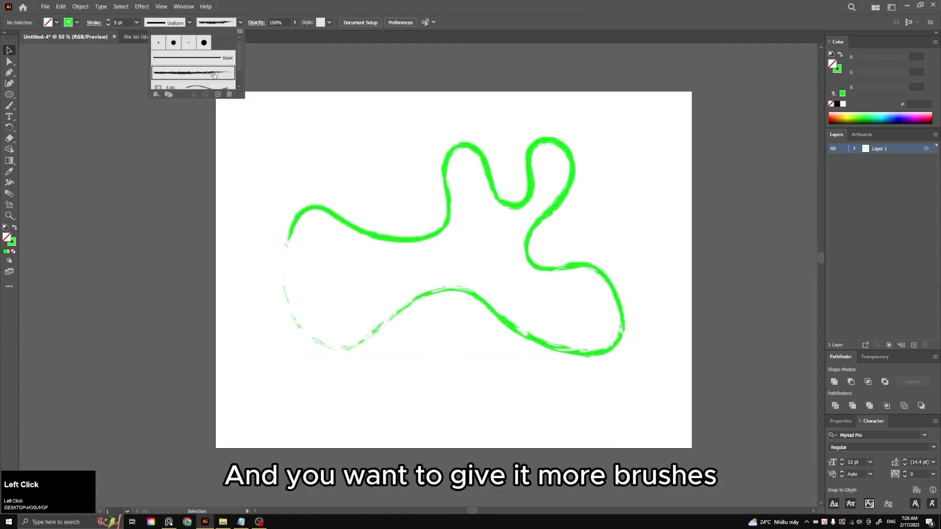
pyautogui.scroll(-1, 214, 75)
pyautogui.scroll(2, 190, 81)
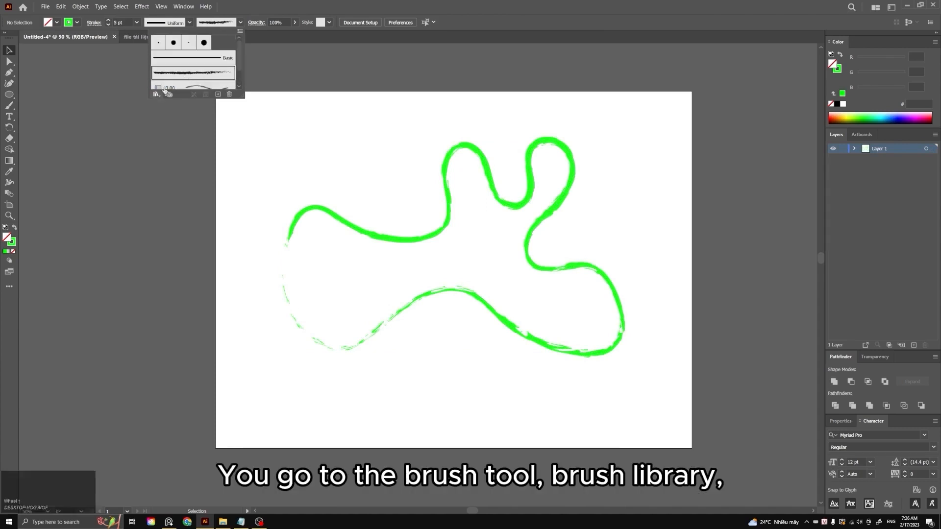
pyautogui.click(240, 32)
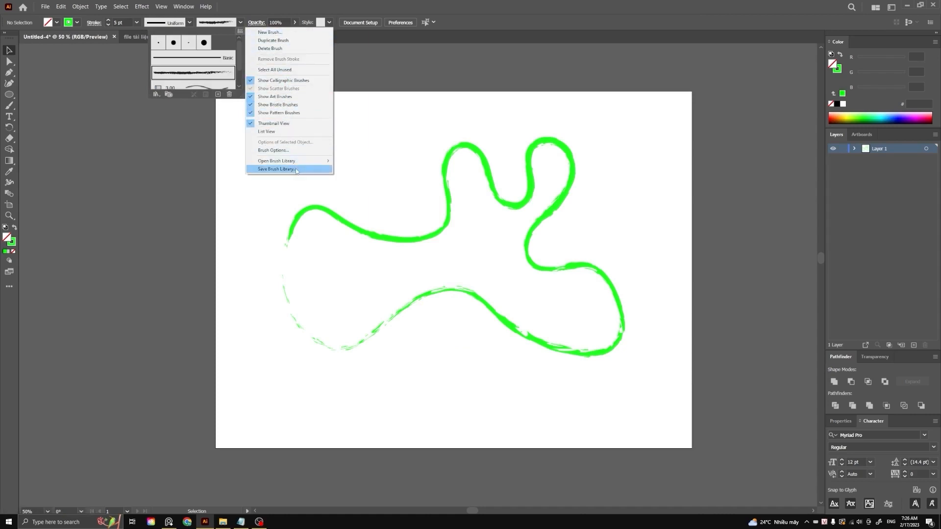
pyautogui.moveTo(296, 165)
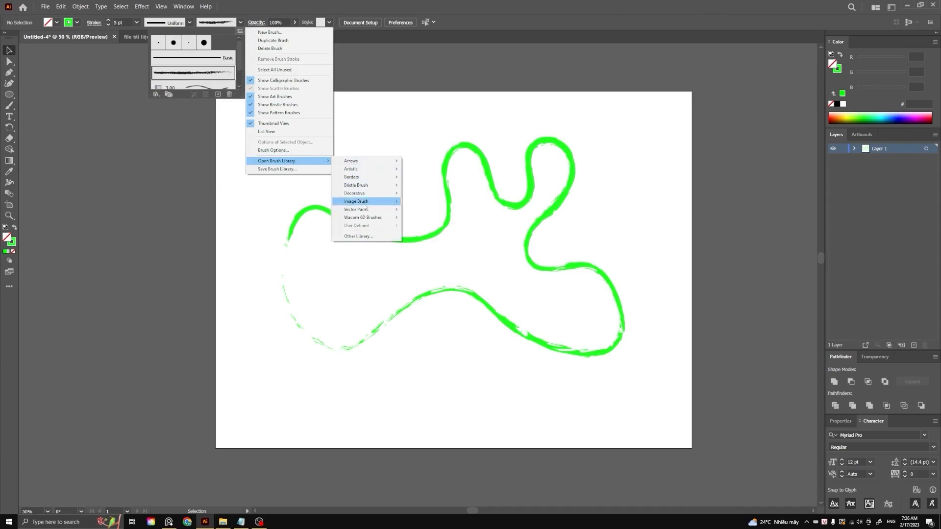
pyautogui.click(156, 95)
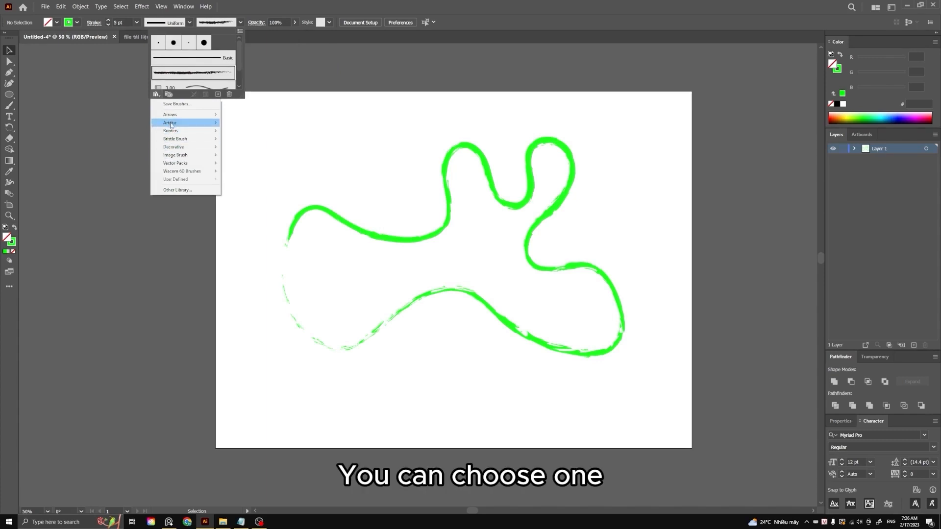
pyautogui.moveTo(175, 150)
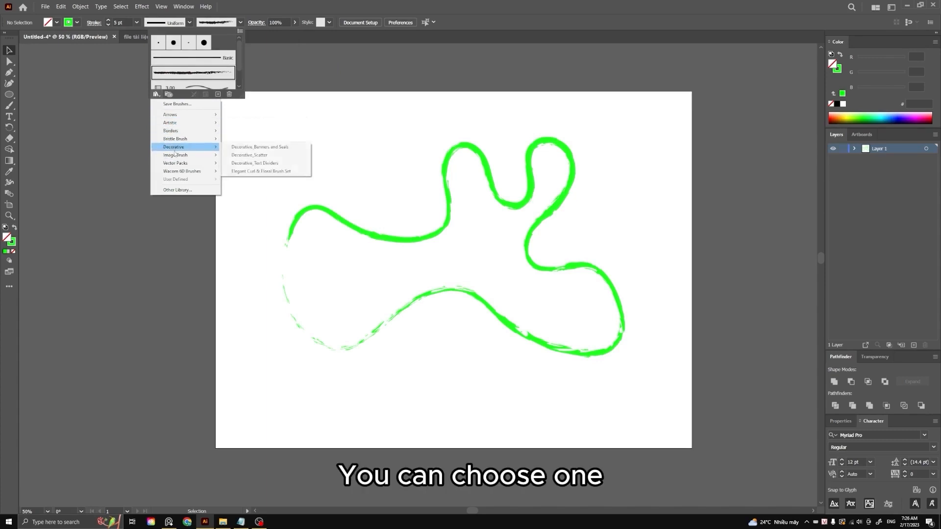
pyautogui.click(258, 150)
pyautogui.click(463, 242)
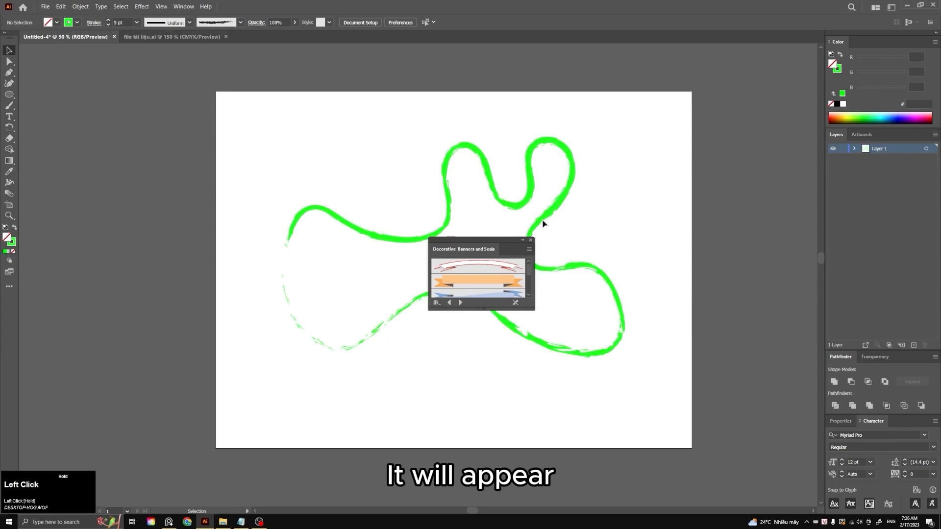
pyautogui.moveTo(509, 241); pyautogui.dragTo(665, 133)
# Step: Try the red and light-blue brush and the peach brush from the banners and seals library on the wavy outline
pyautogui.scroll(-3, 651, 174)
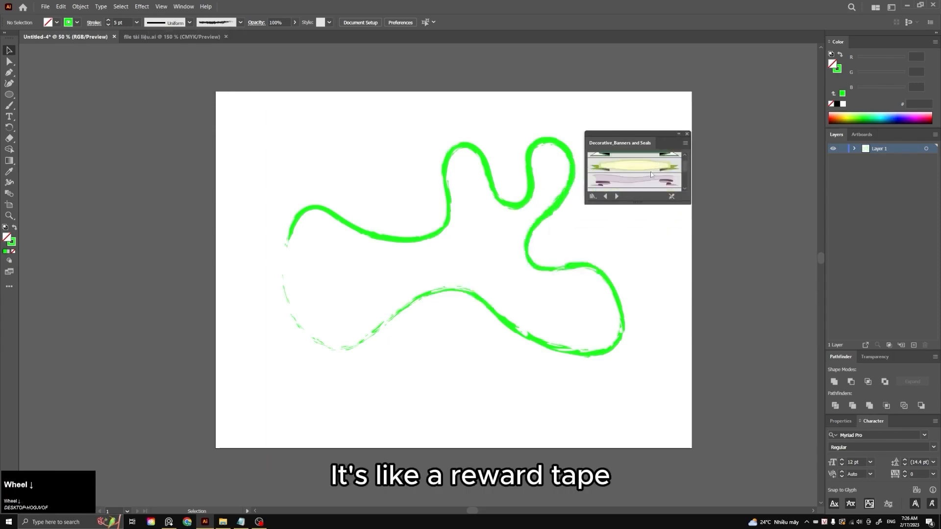
pyautogui.scroll(-2, 652, 174)
pyautogui.scroll(-1, 647, 175)
pyautogui.scroll(1, 645, 176)
pyautogui.click(643, 175)
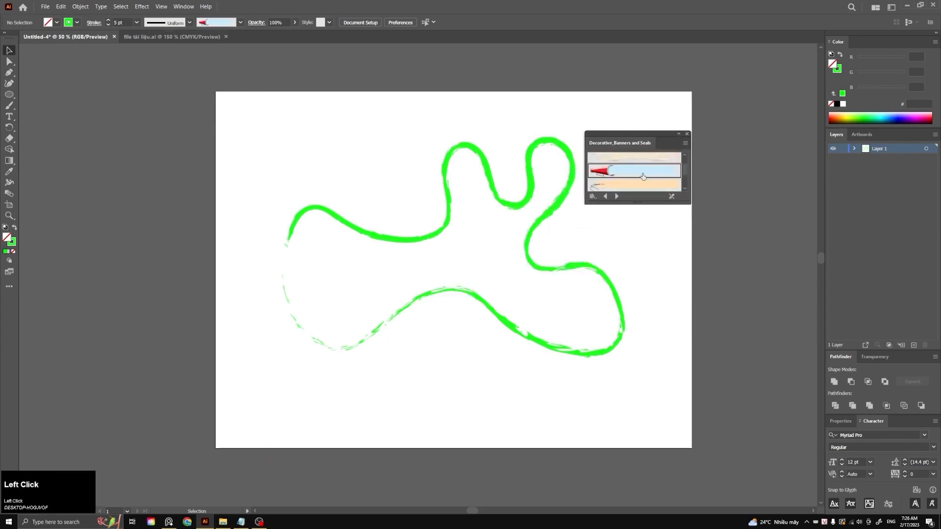
pyautogui.click(572, 179)
pyautogui.click(624, 175)
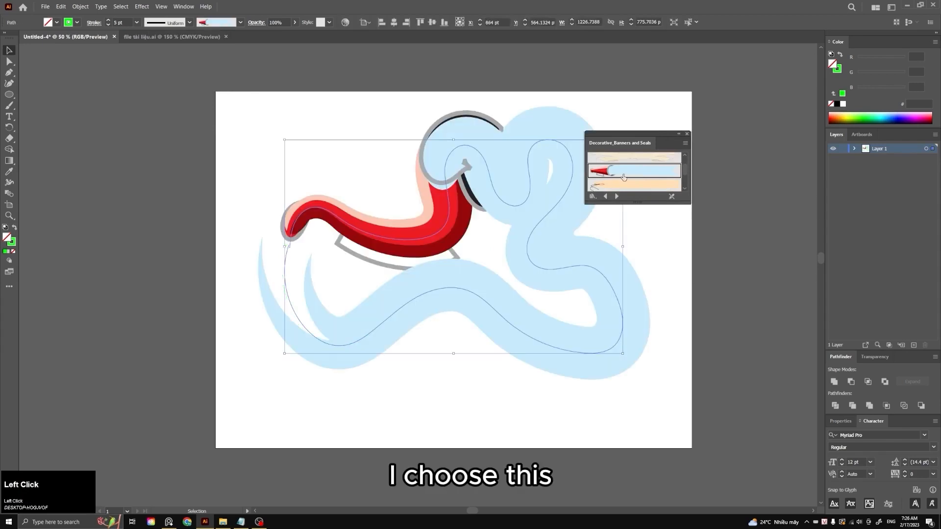
pyautogui.click(626, 189)
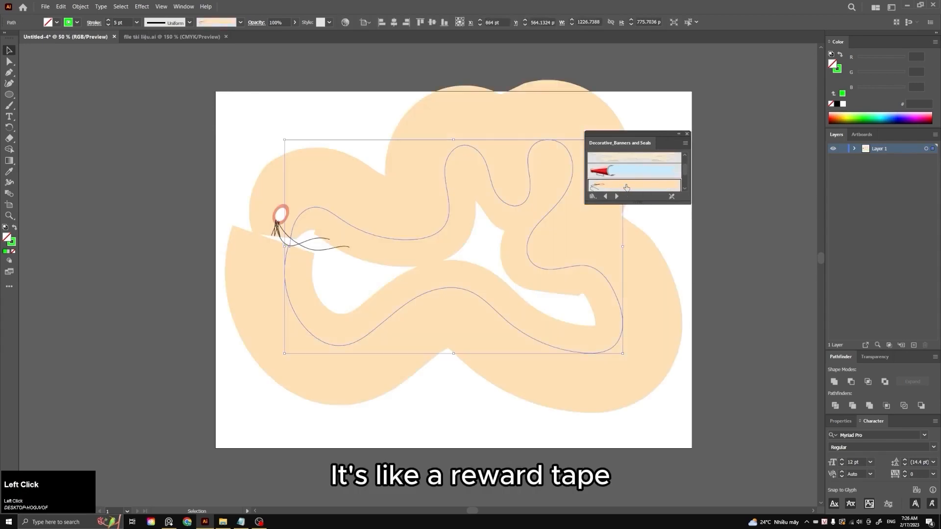
# Step: Apply the orange Banner 2 brush to the wavy outline, move the brush library clear of it and deselect the outline
pyautogui.scroll(-3, 624, 179)
pyautogui.click(625, 177)
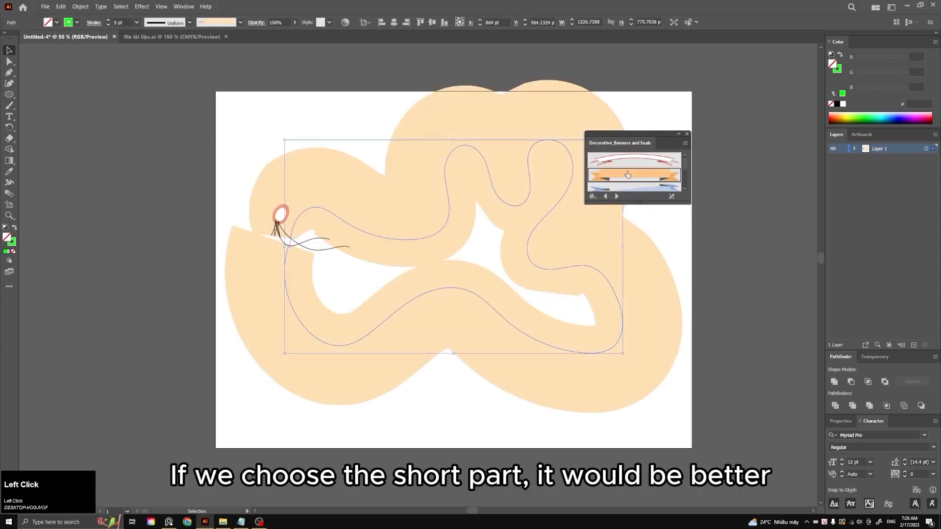
pyautogui.moveTo(641, 133); pyautogui.dragTo(680, 133)
pyautogui.click(414, 119)
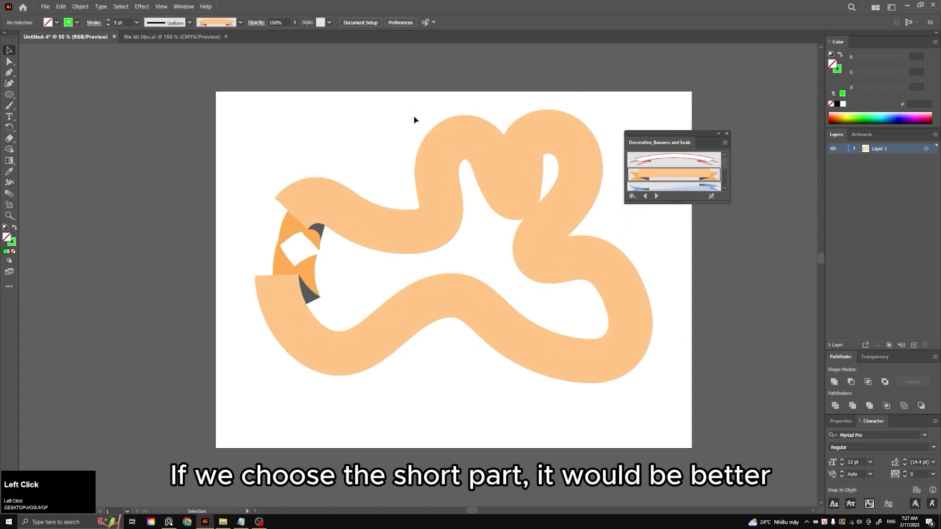
# Step: Delete the wavy banner outline from the artboard
pyautogui.moveTo(317, 159); pyautogui.dragTo(279, 183)
pyautogui.click(459, 377)
pyautogui.click(328, 212)
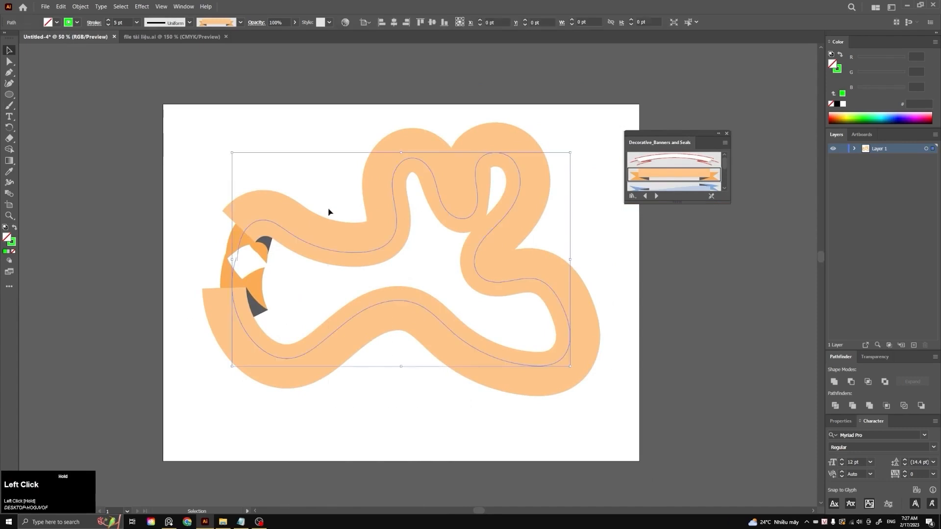
pyautogui.press('Delete')
# Step: Draw an upward-arching open path about 881 pt wide and 214 pt high across the artboard's middle with the Pen tool
pyautogui.press('p')
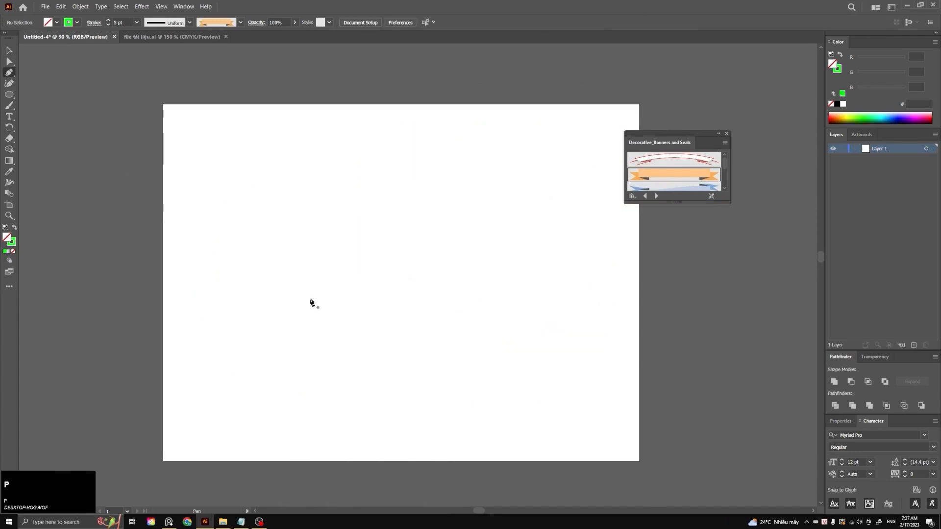
pyautogui.click(279, 297)
pyautogui.keyDown('shift'); pyautogui.click(521, 296); pyautogui.keyUp('shift')
pyautogui.moveTo(532, 306); pyautogui.dragTo(675, 412)
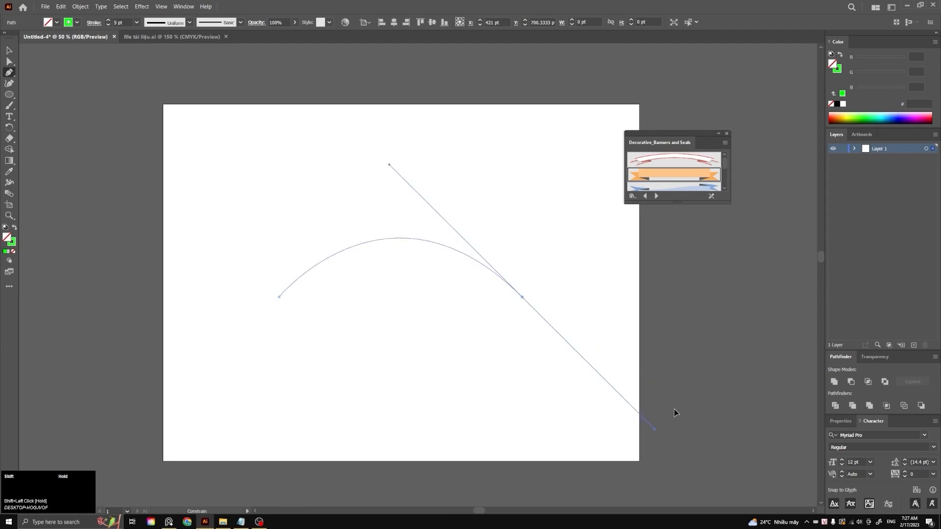
pyautogui.press('v')
# Step: Try the orange Banner 2, red-outlined, yellow-green and purple banner brushes on the arched path
pyautogui.click(665, 182)
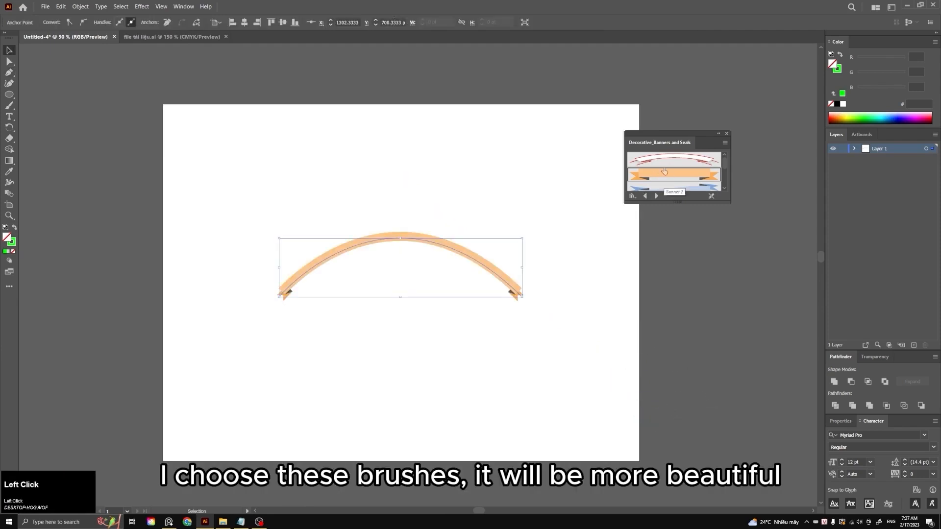
pyautogui.click(668, 162)
pyautogui.scroll(-2, 680, 172)
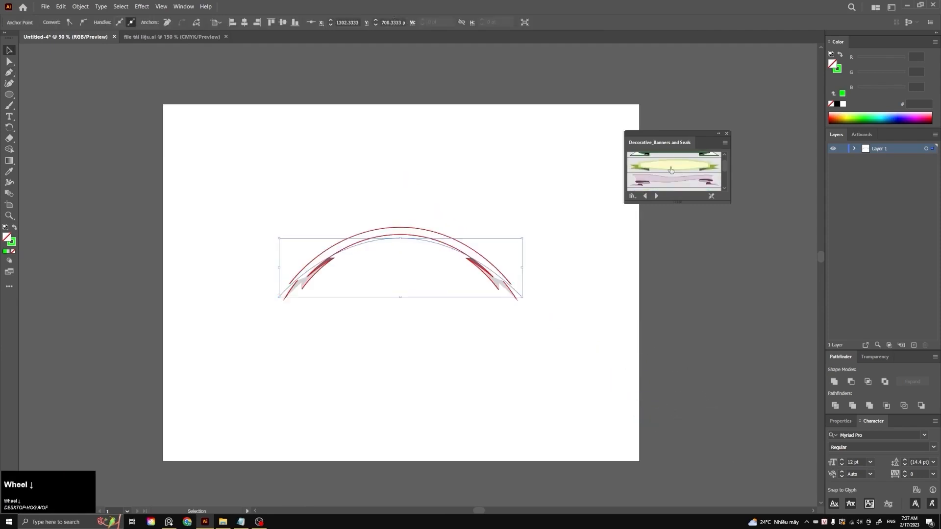
pyautogui.click(671, 169)
pyautogui.click(670, 182)
# Step: Try the red and light-blue, peach and red-outlined brushes on the arched path, ending with the orange Banner 2 brush
pyautogui.scroll(-2, 671, 182)
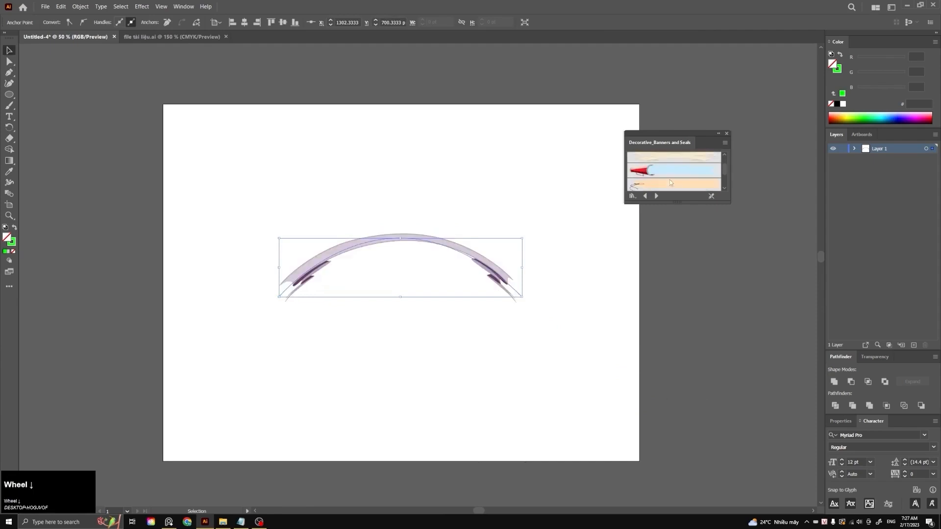
pyautogui.click(669, 170)
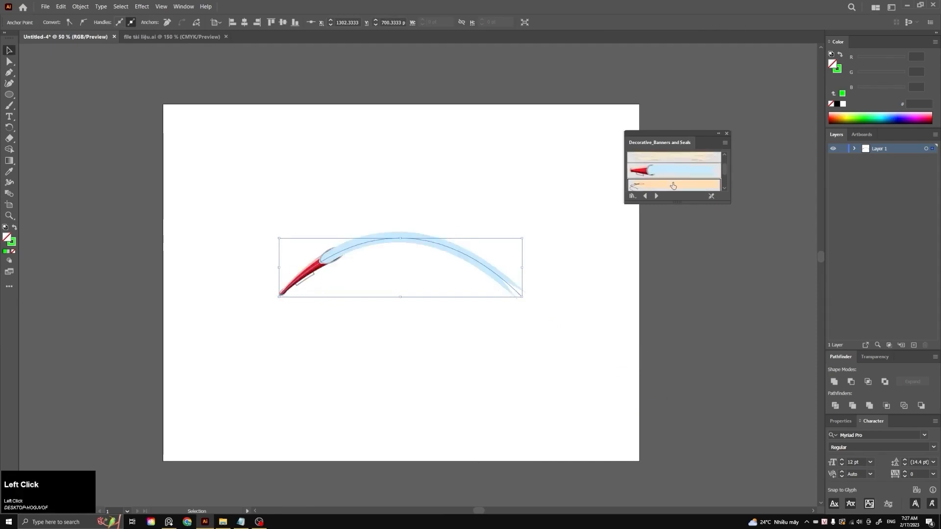
pyautogui.click(673, 185)
pyautogui.scroll(2, 674, 186)
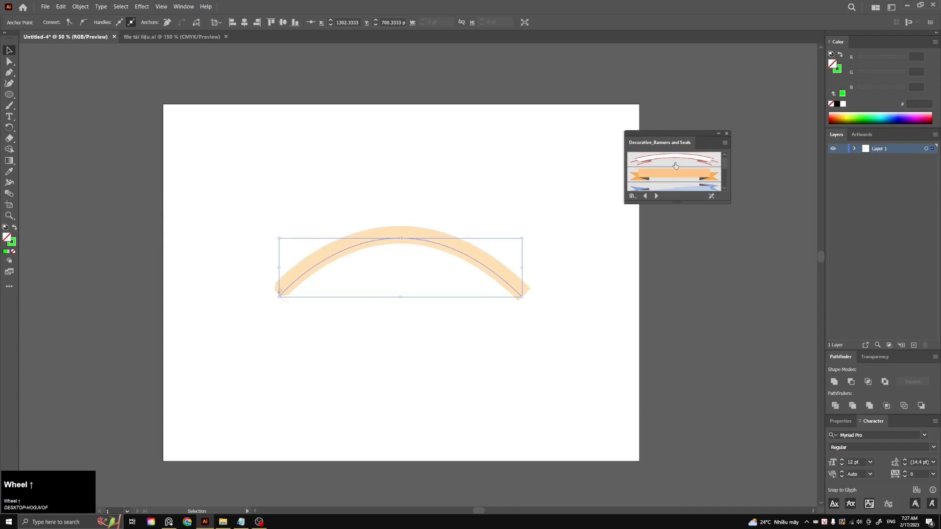
pyautogui.click(676, 166)
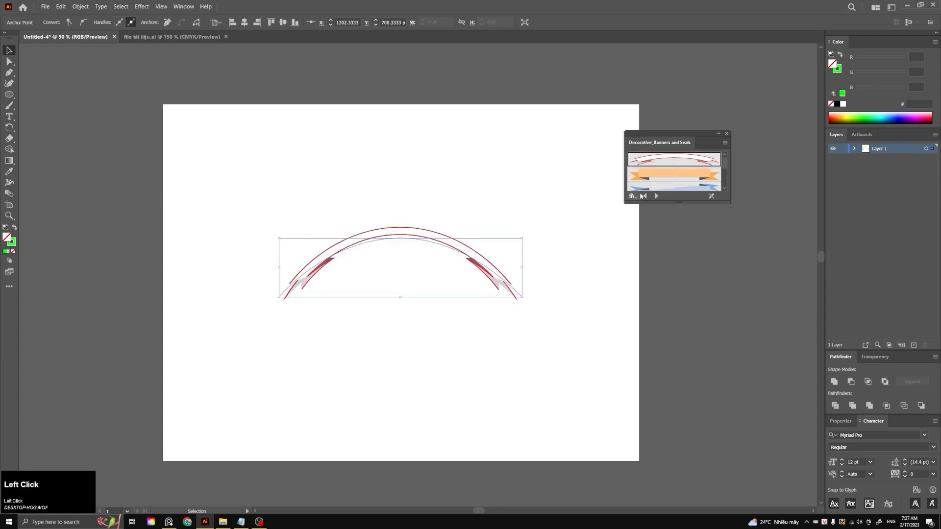
pyautogui.click(662, 179)
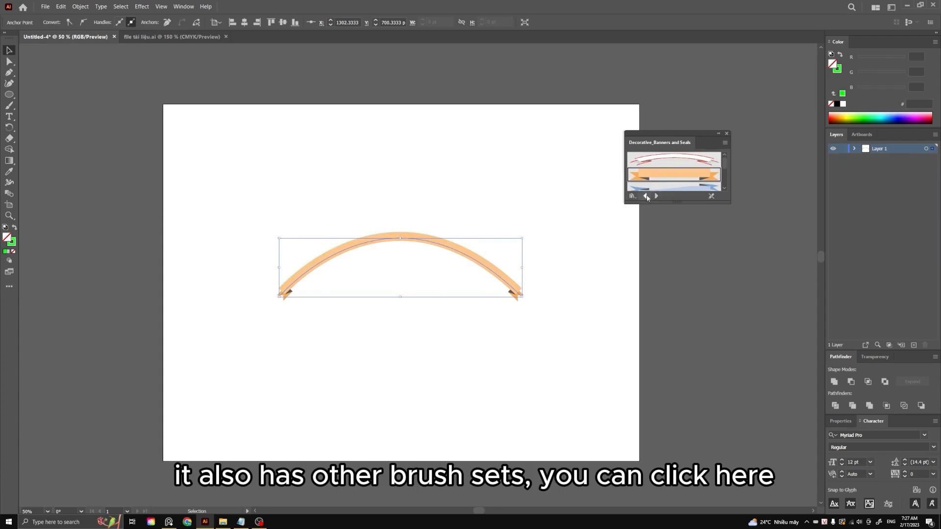
# Step: Change to the Bristle Brush Library and try its first three brushes on the arched path, ending with the third
pyautogui.click(646, 196)
pyautogui.click(691, 162)
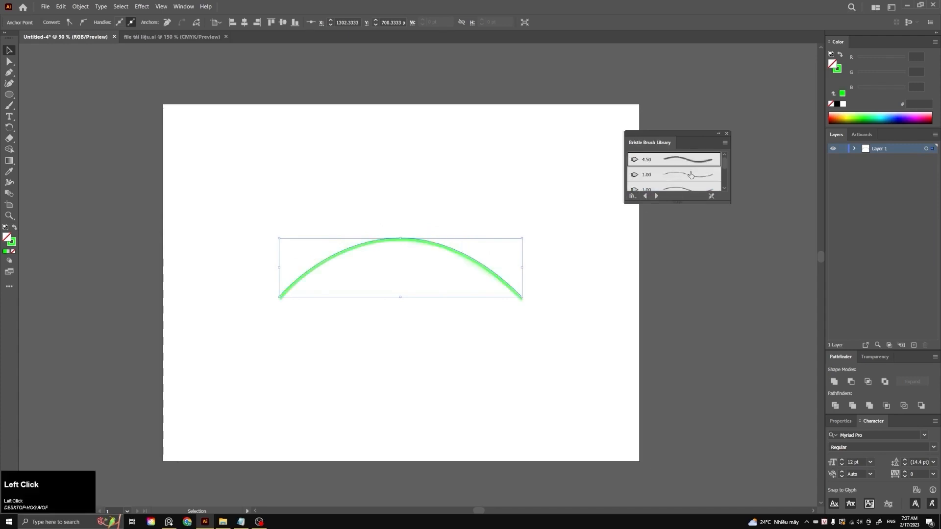
pyautogui.click(691, 175)
pyautogui.click(685, 191)
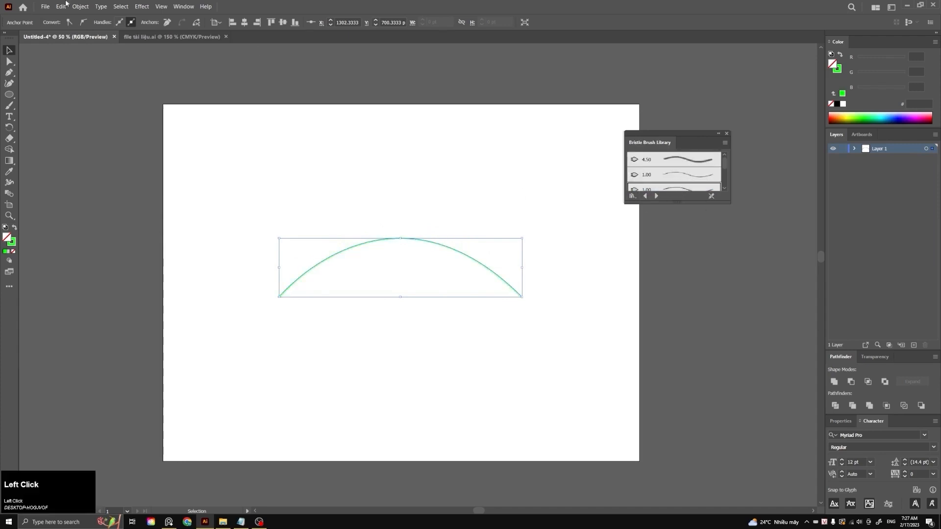
# Step: Set the arched path's stroke weight to 25 pt and apply the 4.50 bristle brush
pyautogui.click(376, 185)
pyautogui.click(344, 248)
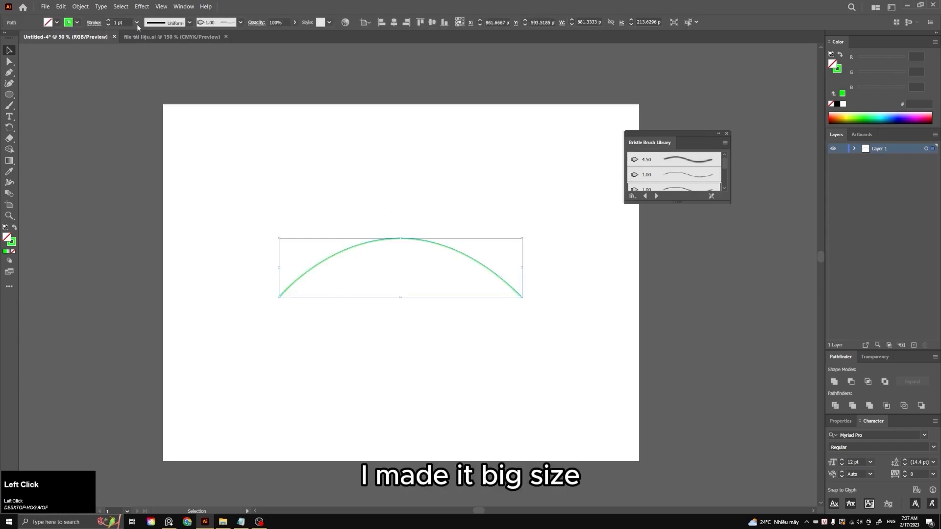
pyautogui.moveTo(108, 22); pyautogui.dragTo(108, 22)
pyautogui.click(671, 160)
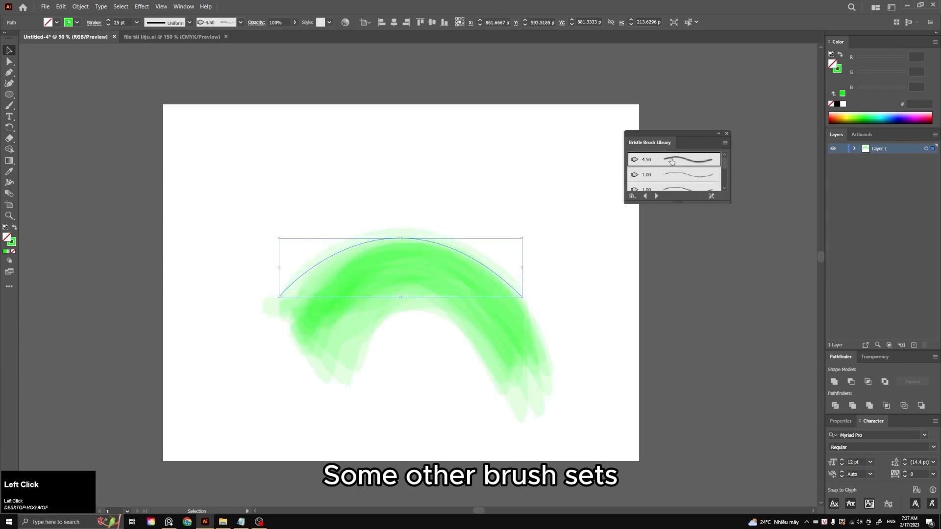
# Step: Try further bristle brushes on the arched path, including the flat 4.00 brush and the last 3.00 brush
pyautogui.scroll(-1, 676, 174)
pyautogui.click(681, 177)
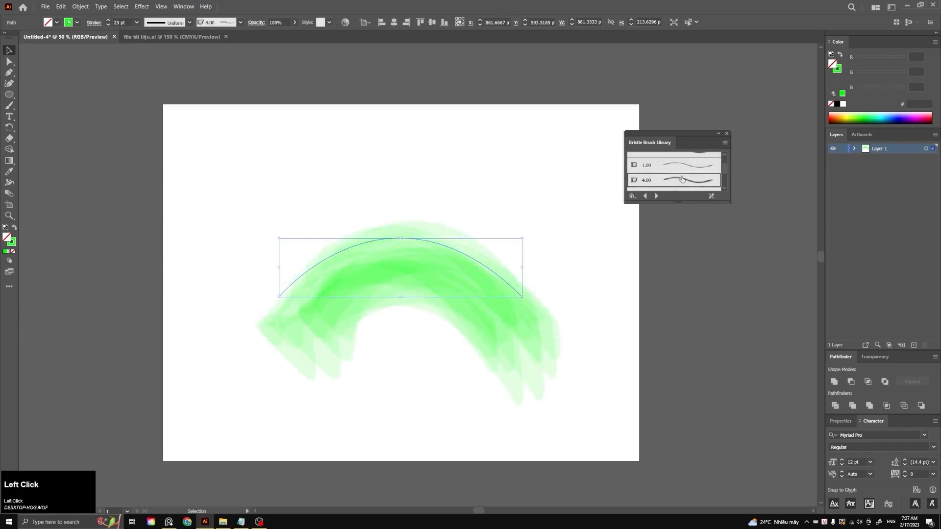
pyautogui.scroll(-1, 679, 179)
pyautogui.scroll(-1, 679, 178)
pyautogui.click(680, 171)
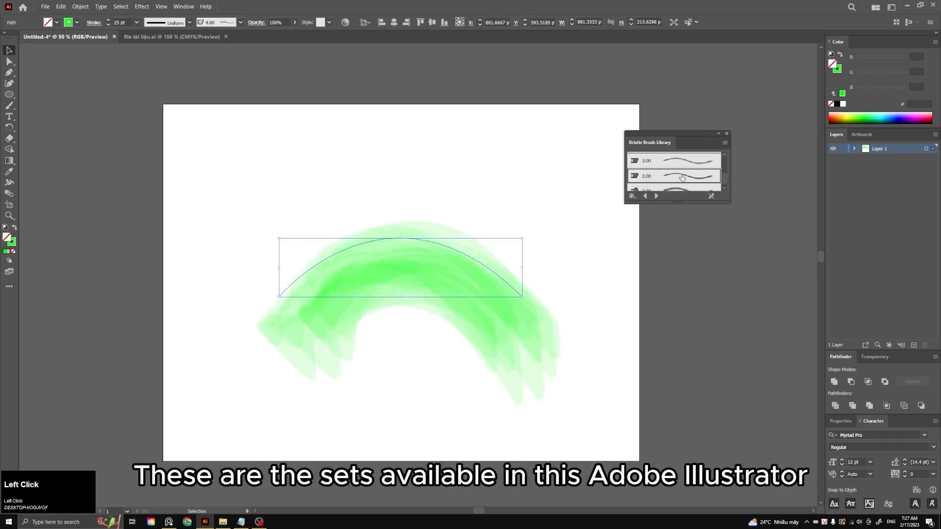
pyautogui.click(680, 182)
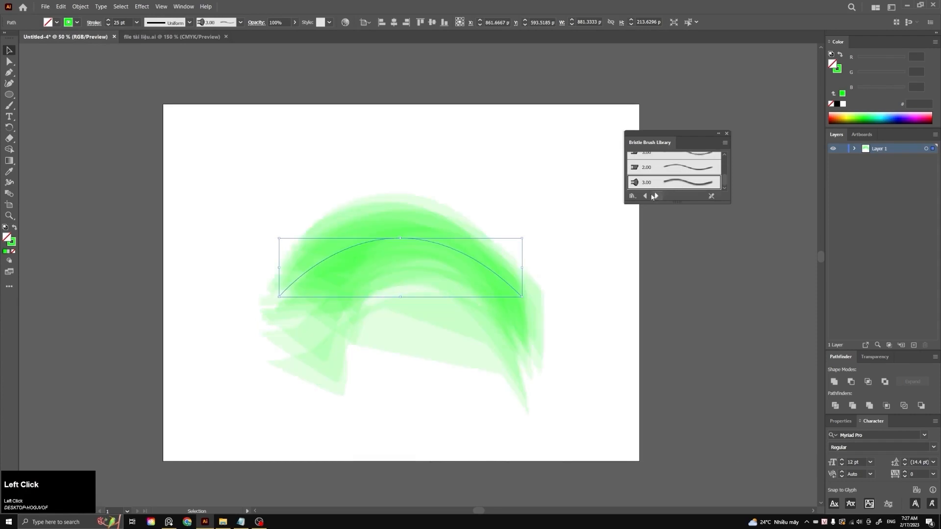
# Step: Change to the Borders_Novelty brush library and apply its ants border brush to the arched path
pyautogui.click(655, 196)
pyautogui.click(662, 177)
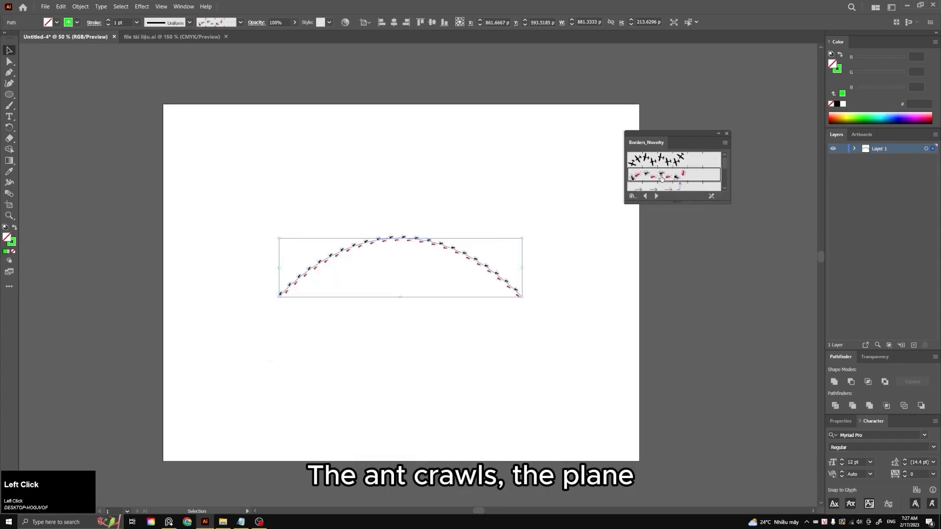
# Step: Try the airplane, green arrow and frog border brushes from the Borders_Novelty library on the arched path
pyautogui.click(664, 162)
pyautogui.scroll(1, 669, 164)
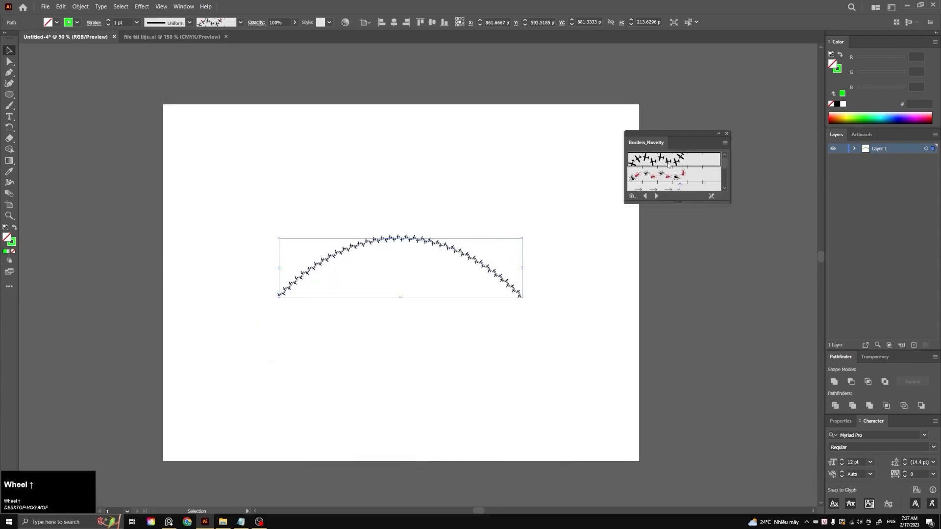
pyautogui.scroll(-1, 676, 174)
pyautogui.click(675, 166)
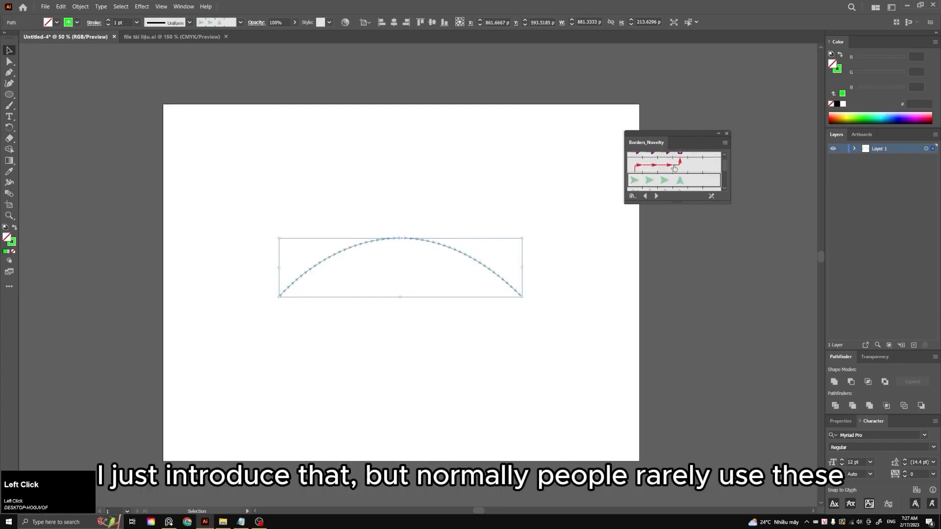
pyautogui.scroll(-1, 676, 169)
pyautogui.click(679, 170)
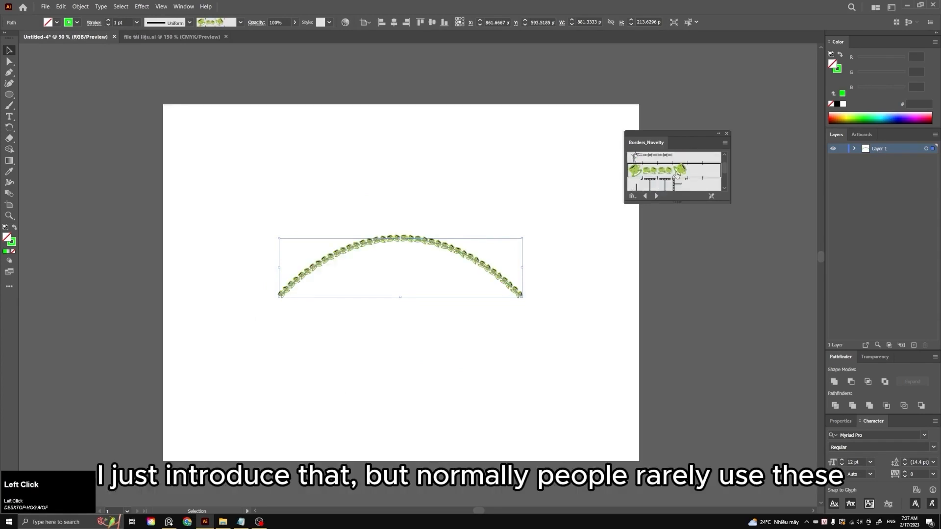
# Step: Try the grass, birthday party and Laurel border brushes on the arched path
pyautogui.scroll(-2, 677, 186)
pyautogui.click(673, 177)
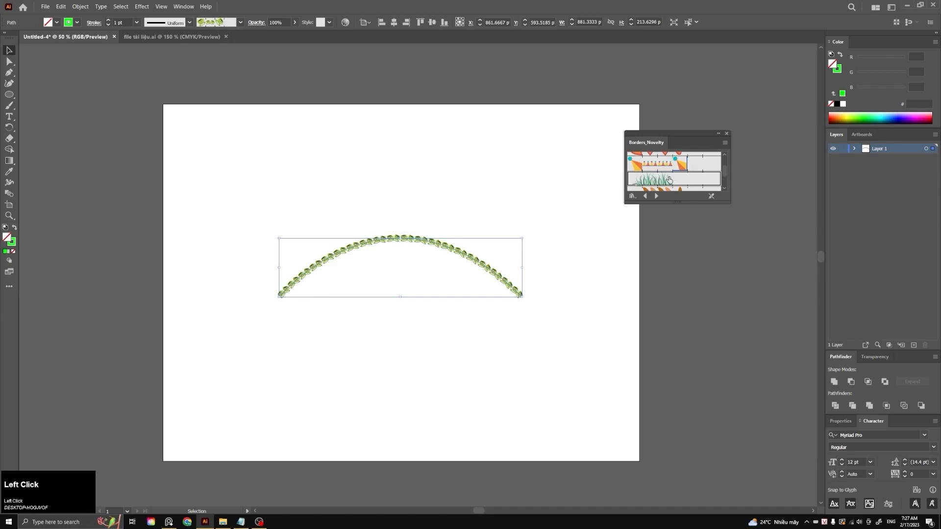
pyautogui.click(666, 170)
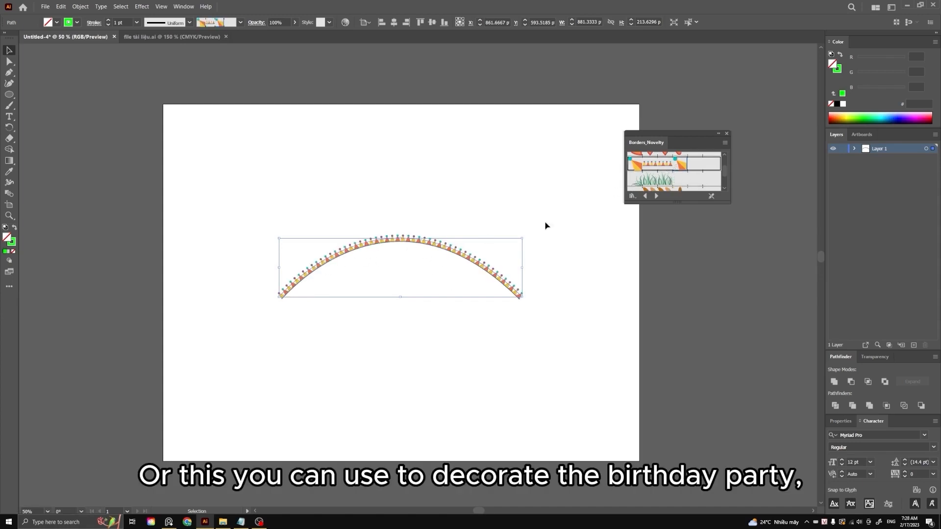
pyautogui.scroll(-1, 674, 171)
pyautogui.click(667, 166)
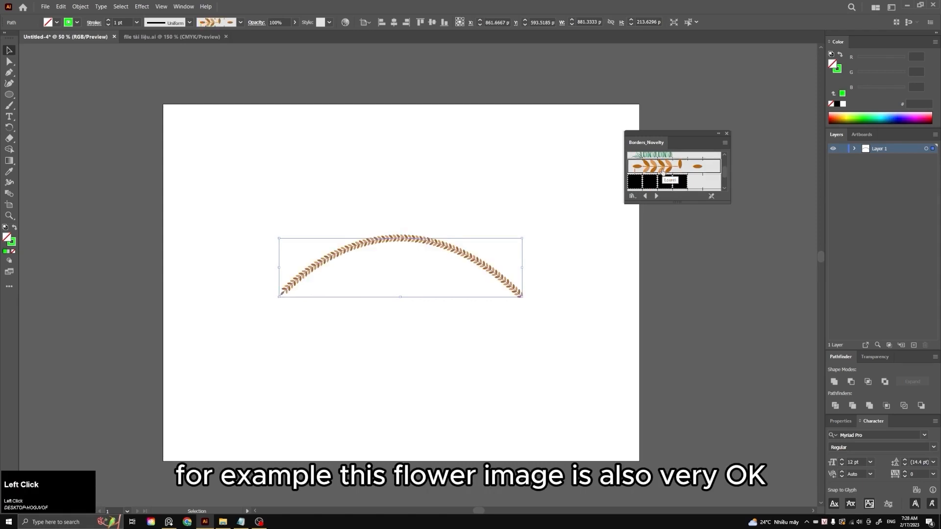
# Step: Try the red flower and blue-green wave border brushes on the arched path
pyautogui.scroll(-2, 662, 171)
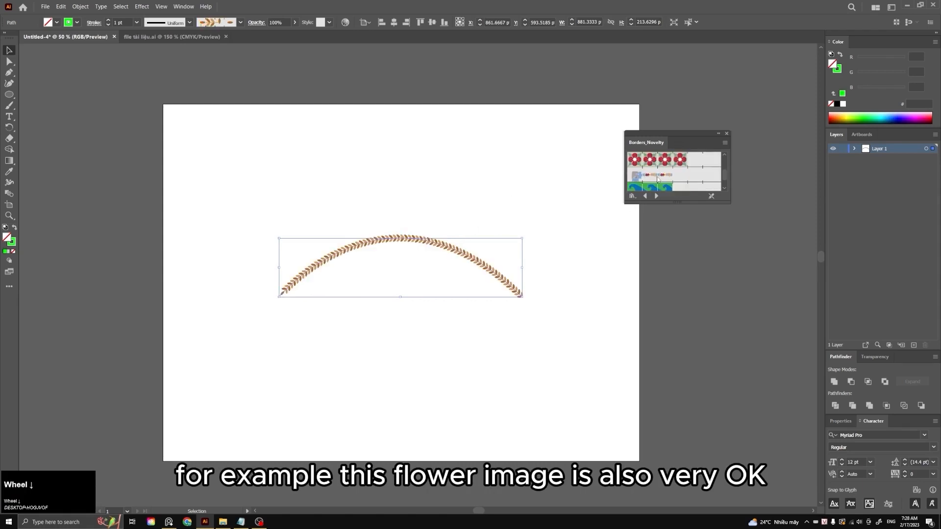
pyautogui.click(664, 168)
pyautogui.scroll(-2, 664, 169)
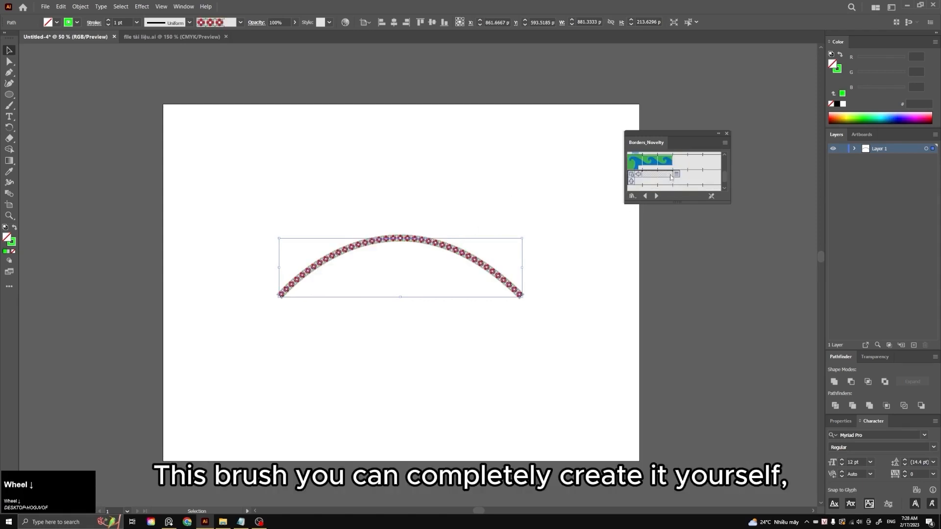
pyautogui.click(663, 167)
pyautogui.scroll(-2, 666, 170)
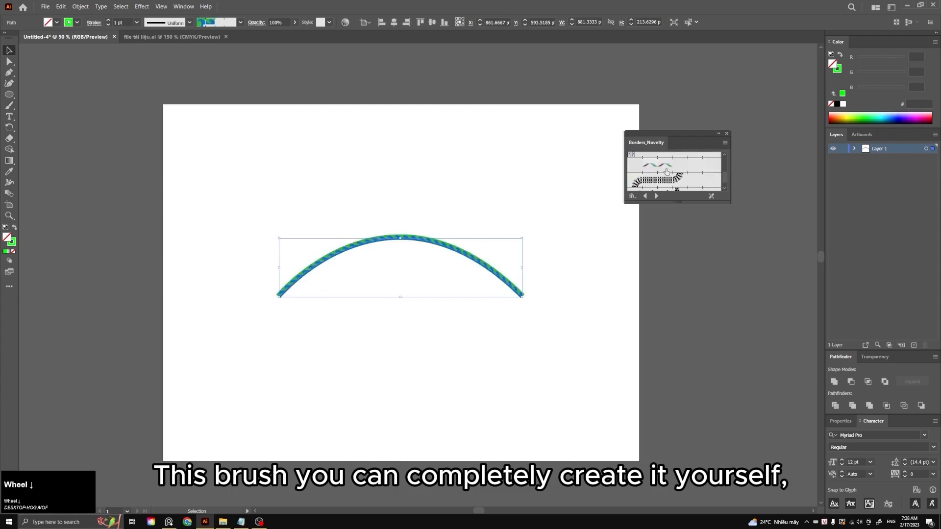
# Step: Try the paw print and bird track border brushes on the arched path
pyautogui.scroll(-2, 671, 173)
pyautogui.scroll(1, 671, 174)
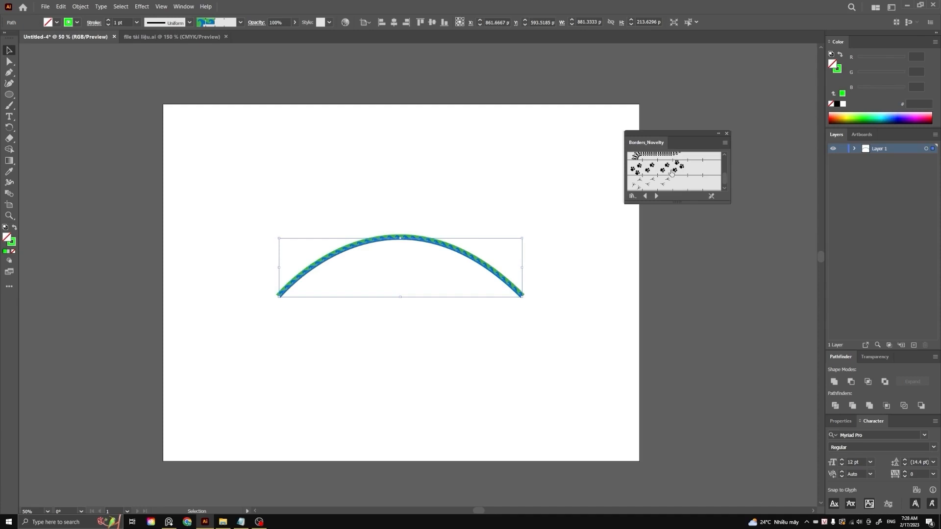
pyautogui.click(672, 172)
pyautogui.click(665, 182)
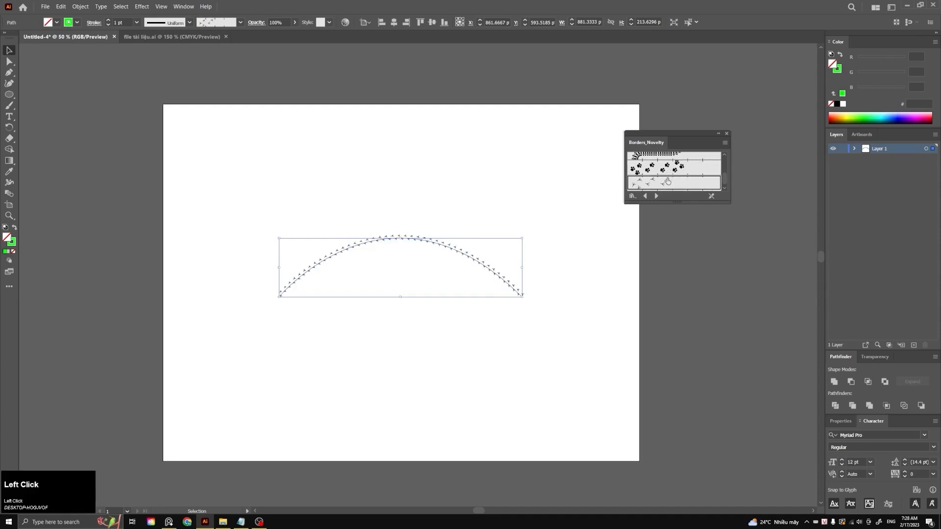
pyautogui.scroll(-2, 670, 175)
pyautogui.click(664, 183)
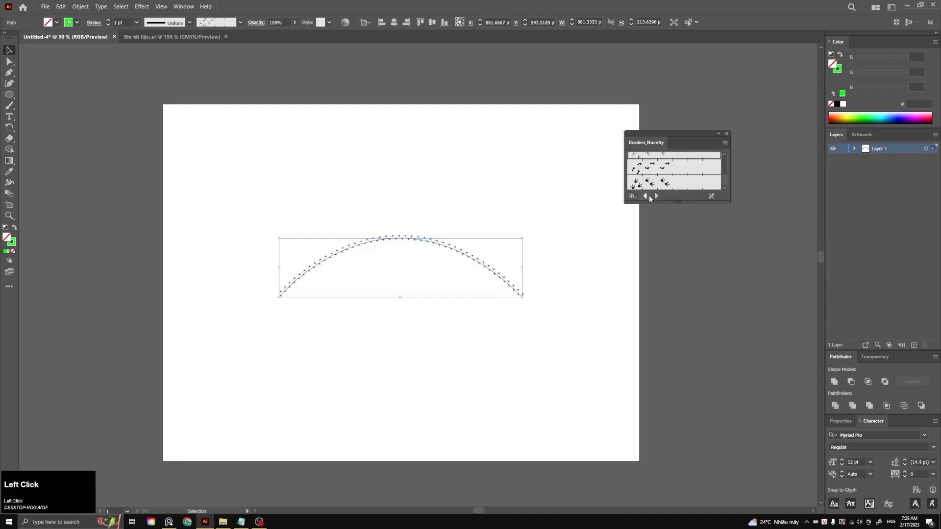
# Step: Change to the Borders_Geometric brush library and apply its black-and-white triangle border brush to the arched path
pyautogui.click(649, 195)
pyautogui.click(649, 195)
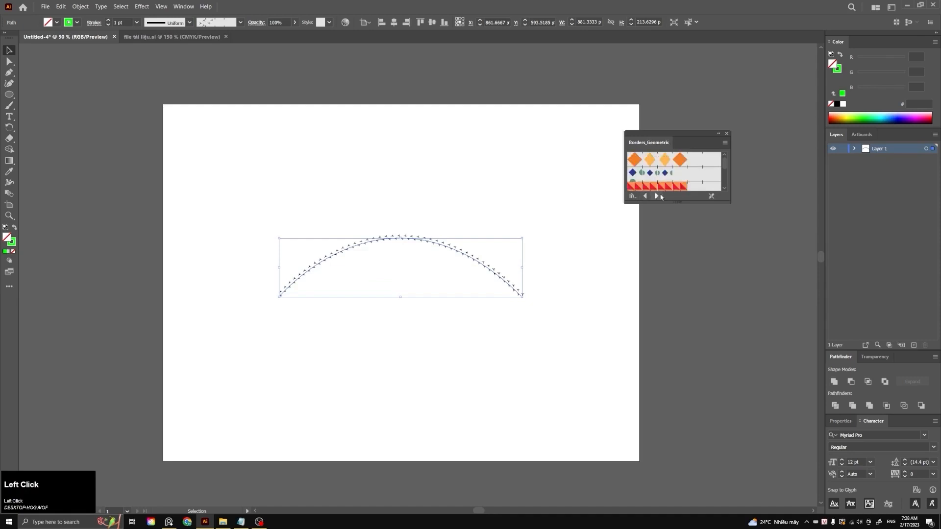
pyautogui.scroll(-3, 672, 172)
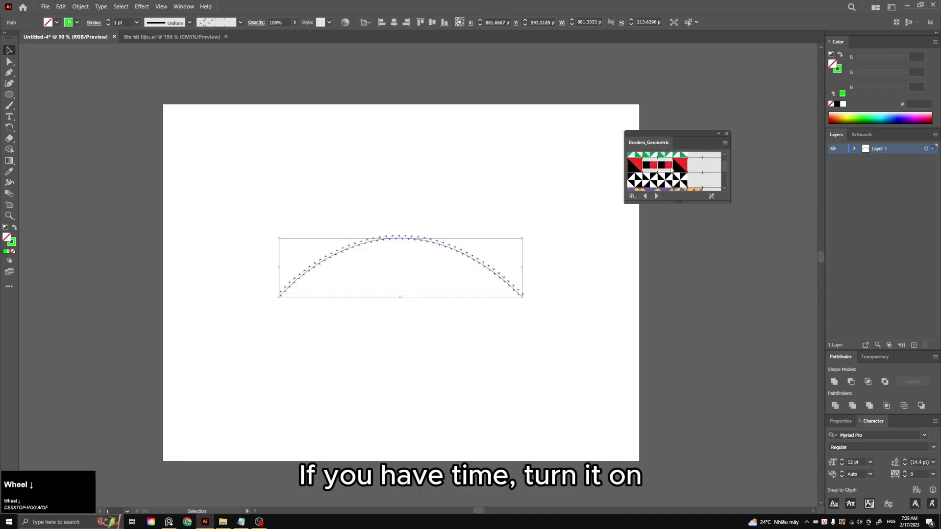
pyautogui.scroll(1, 671, 170)
pyautogui.scroll(-1, 670, 173)
pyautogui.click(669, 170)
pyautogui.click(667, 181)
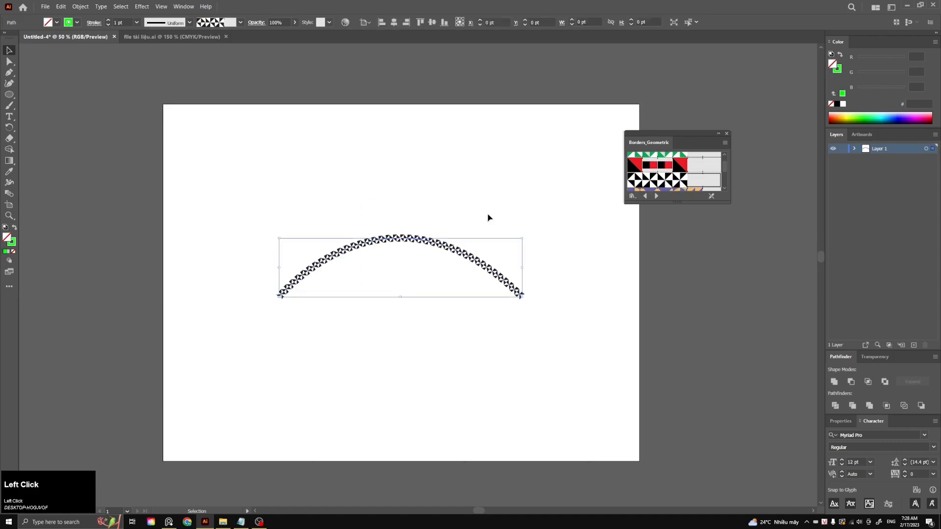
# Step: Apply the Charcoal - Feather brush from the document's saved brushes to the arched path and set its stroke weight to 14 pt
pyautogui.click(240, 22)
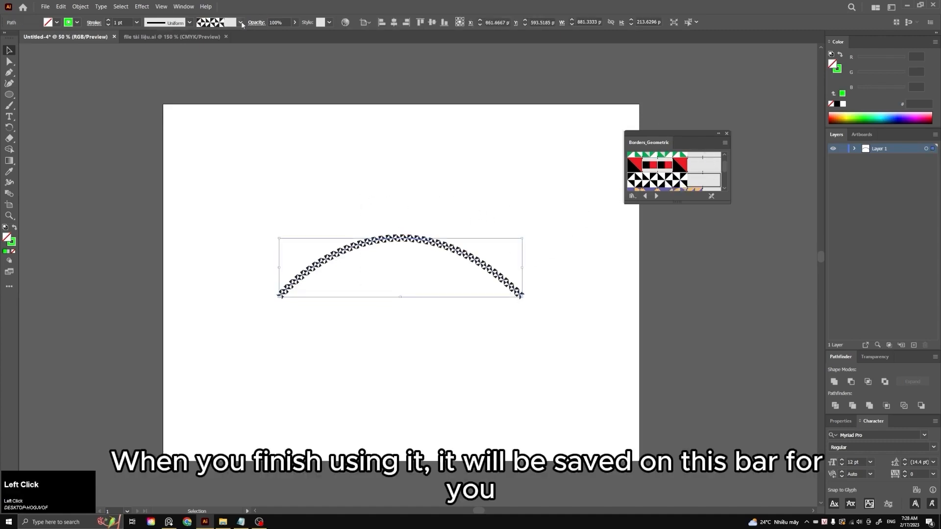
pyautogui.scroll(6, 217, 79)
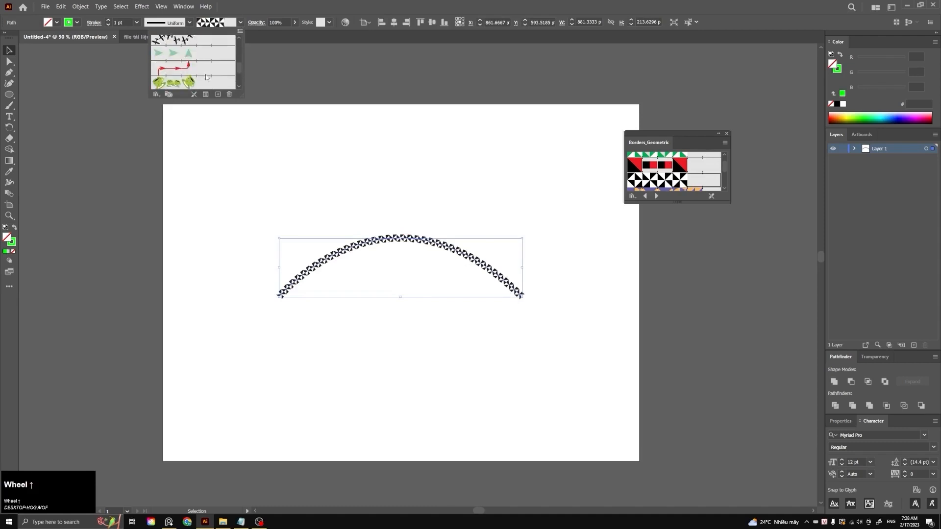
pyautogui.scroll(2, 198, 66)
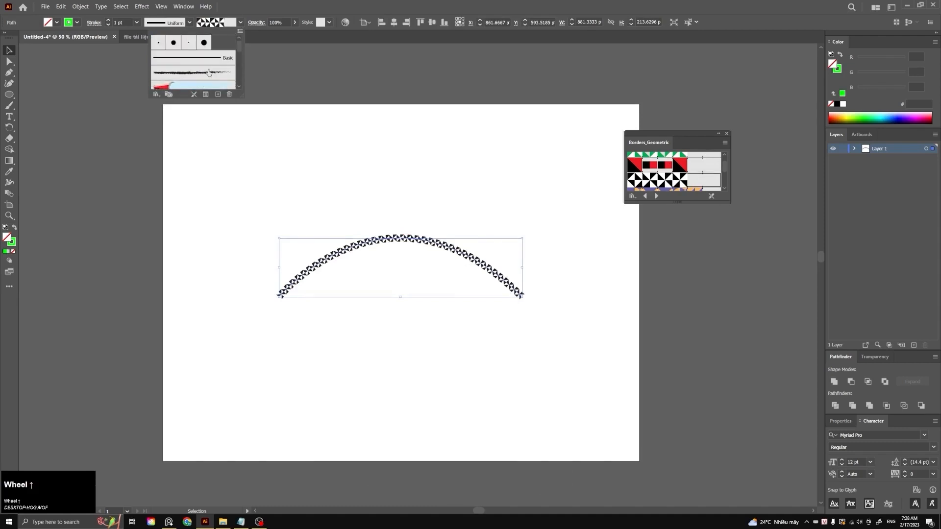
pyautogui.click(210, 73)
pyautogui.click(446, 164)
pyautogui.moveTo(365, 206); pyautogui.dragTo(461, 323)
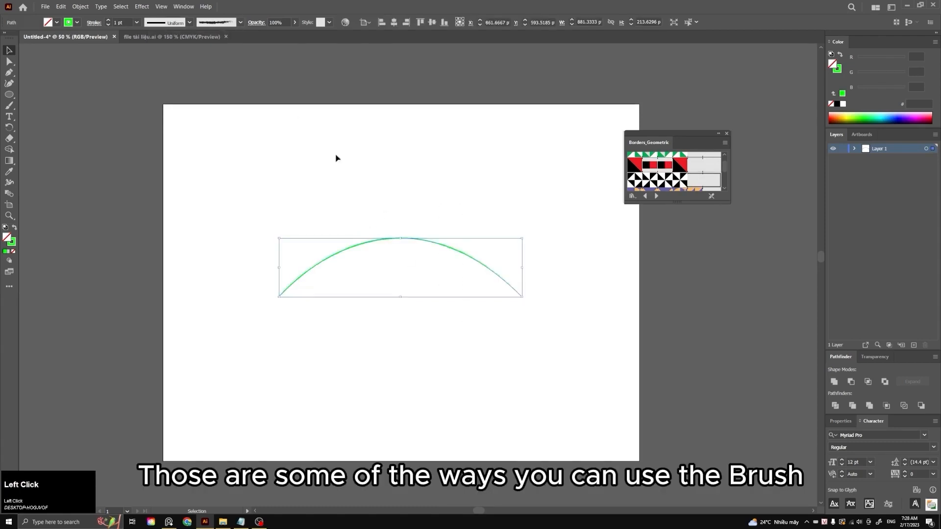
pyautogui.click(108, 20)
pyautogui.click(324, 128)
# Step: Delete the arched path and draw a square of about 357 pt with a green fill and no stroke near the artboard's centre
pyautogui.moveTo(351, 202); pyautogui.dragTo(453, 330)
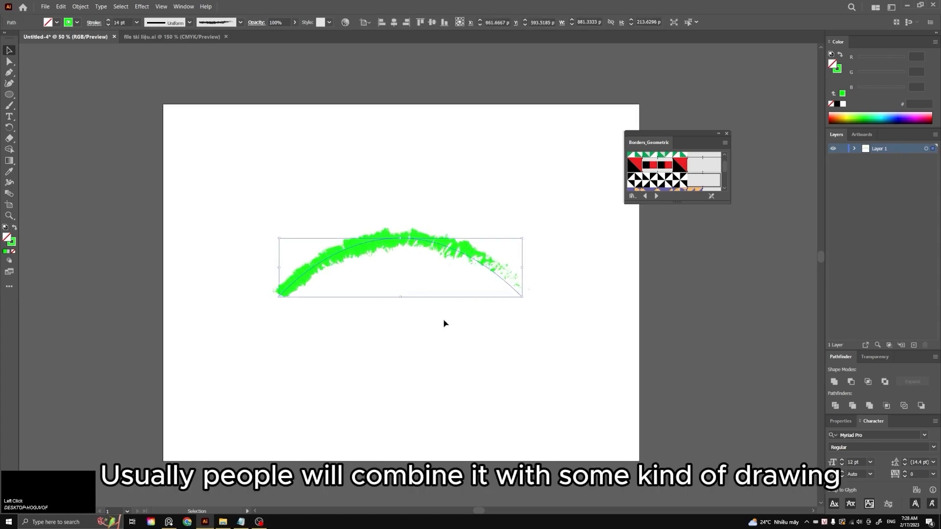
pyautogui.press('Delete')
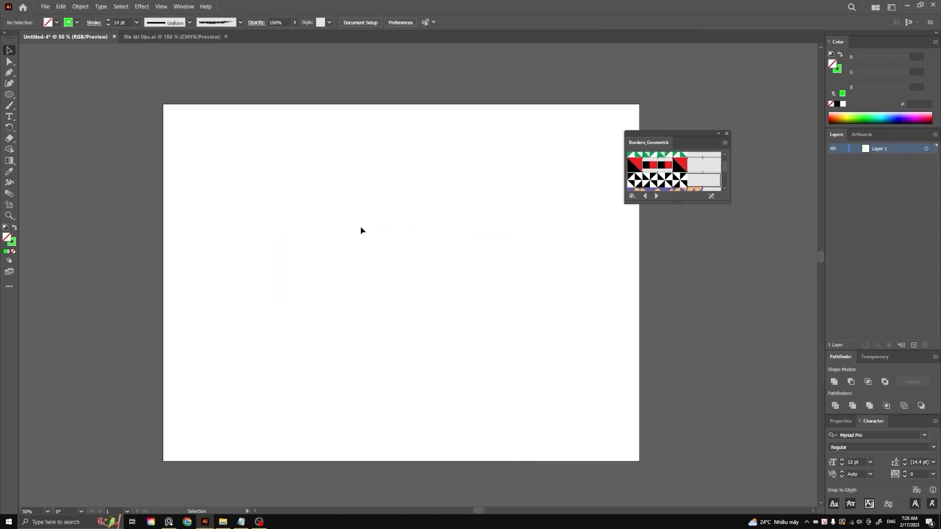
pyautogui.press('m')
pyautogui.moveTo(346, 225)
pyautogui.mouseDown()
pyautogui.moveTo(399, 274)
pyautogui.moveTo(362, 207)
pyautogui.moveTo(443, 248)
pyautogui.mouseUp()
pyautogui.press('v')
pyautogui.hotkey('shift', 'x')
pyautogui.click(448, 248)
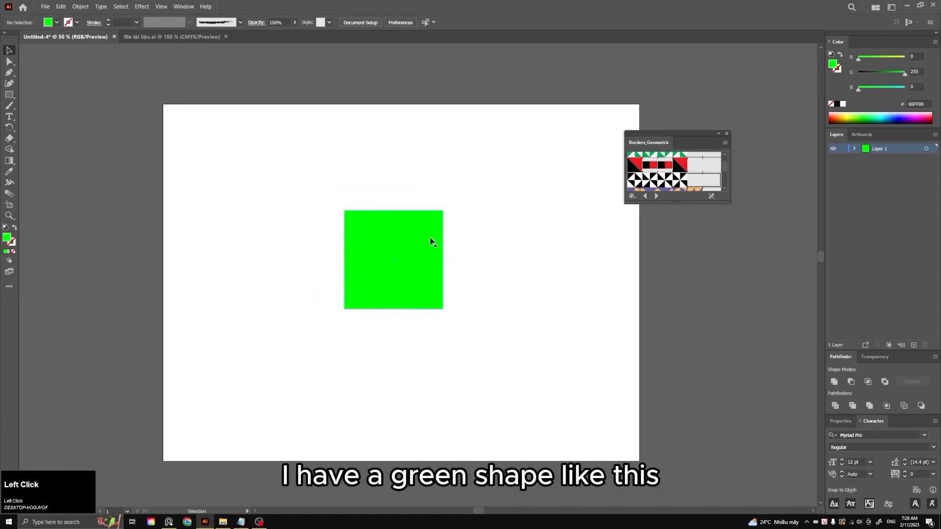
# Step: Change the square's fill to the dark red swatch C1272D
pyautogui.click(430, 262)
pyautogui.click(56, 22)
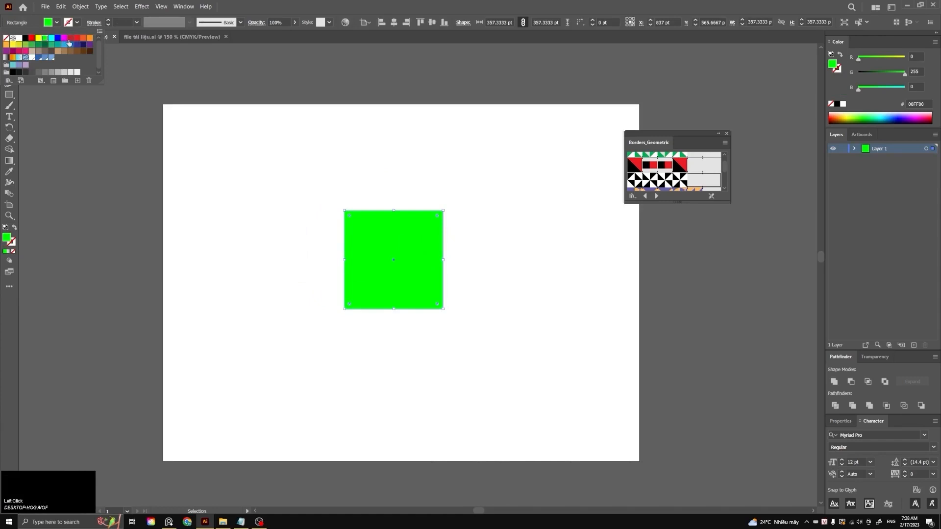
pyautogui.click(70, 39)
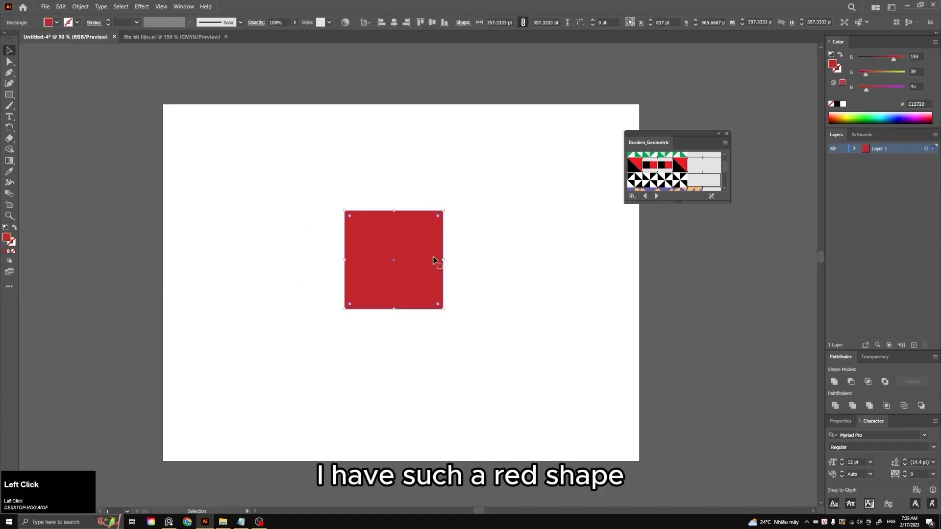
# Step: Round all four corners of the red square to a radius of about 37 pt
pyautogui.press('a')
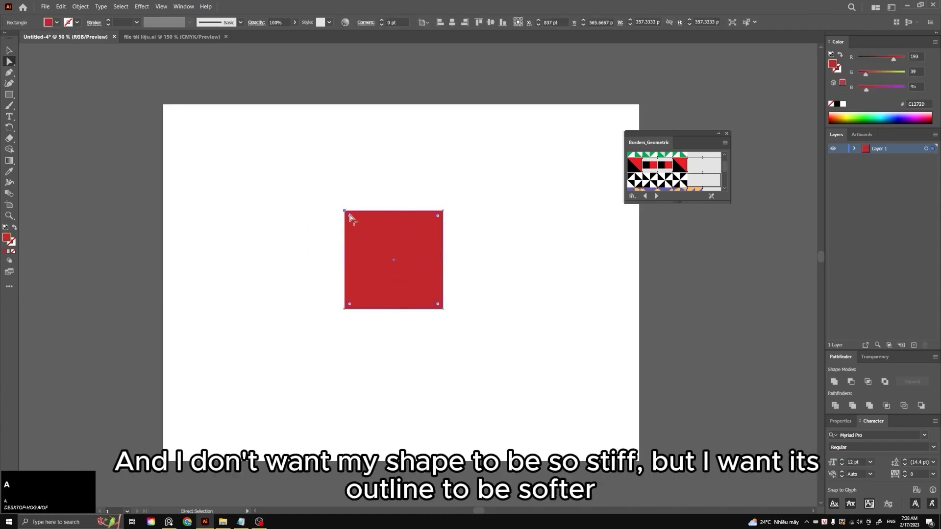
pyautogui.moveTo(349, 215); pyautogui.dragTo(355, 221)
pyautogui.press('v')
pyautogui.click(369, 191)
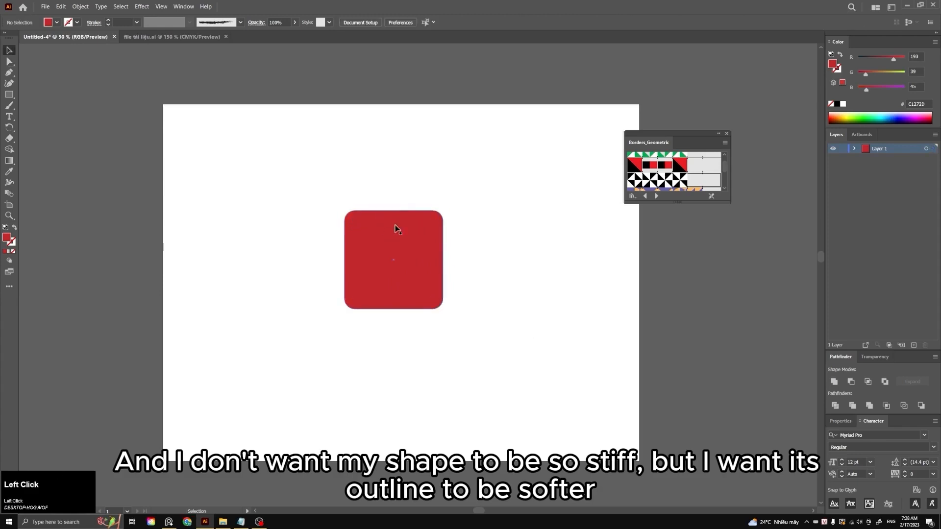
pyautogui.click(497, 225)
# Step: Paste a copy of the rounded red square in place, move the copy aside as a check and undo that move
pyautogui.click(429, 246)
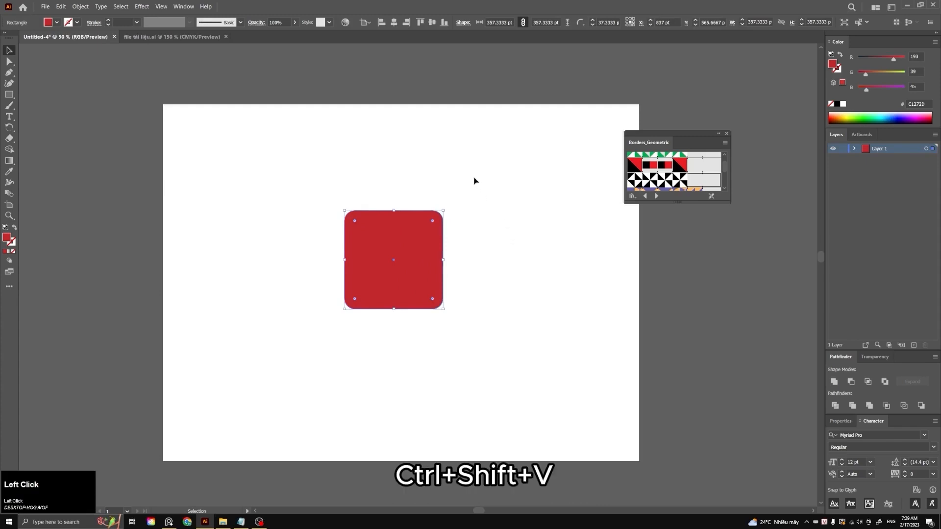
pyautogui.hotkey('ctrl', 'c')
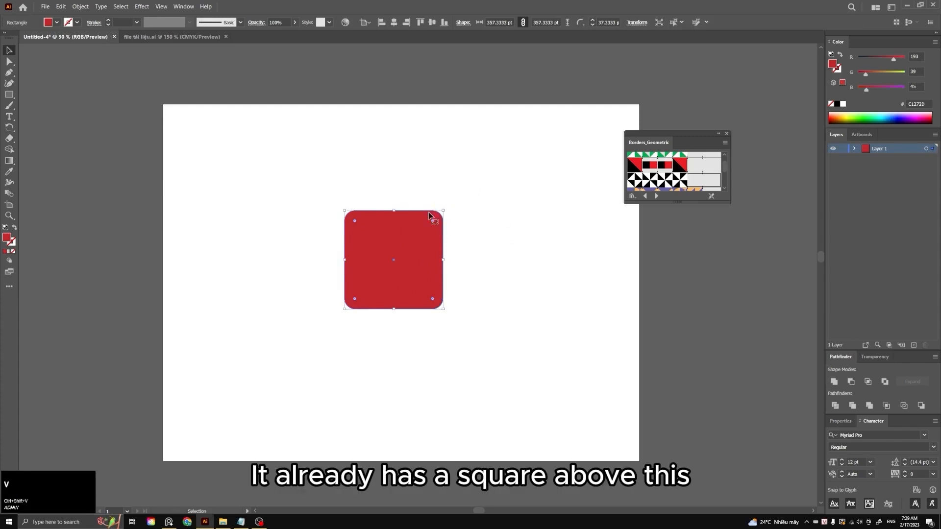
pyautogui.moveTo(418, 237); pyautogui.dragTo(472, 250)
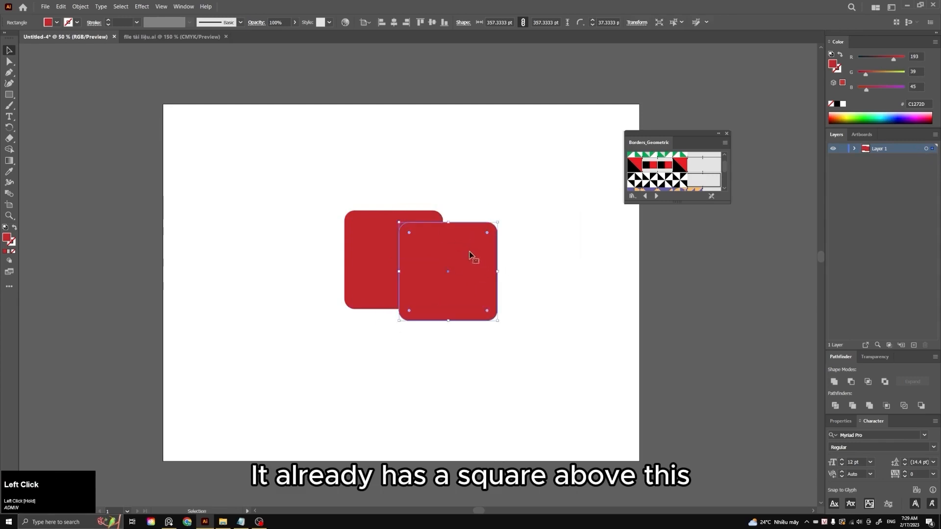
pyautogui.hotkey('ctrl', 'z')
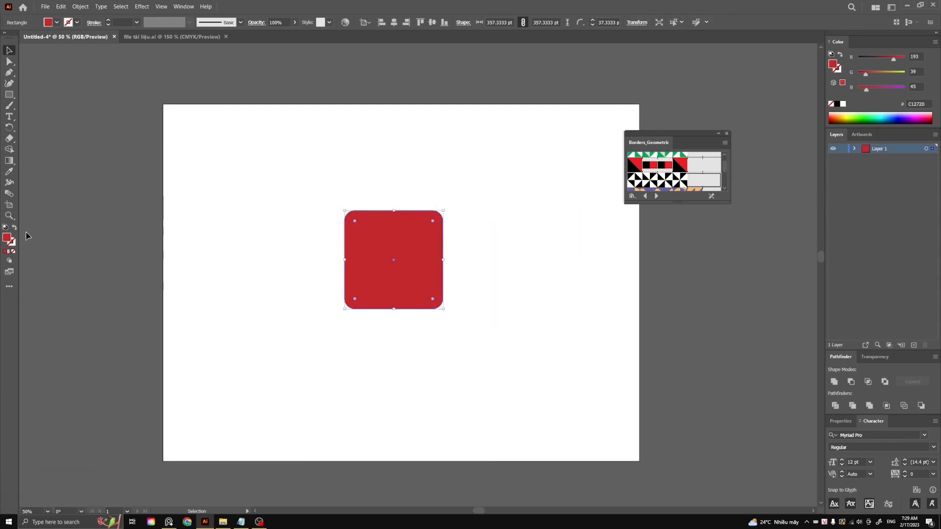
# Step: Swap the top square's fill and stroke and apply the Charcoal - Feather brush to its outline
pyautogui.hotkey('shift', 'x')
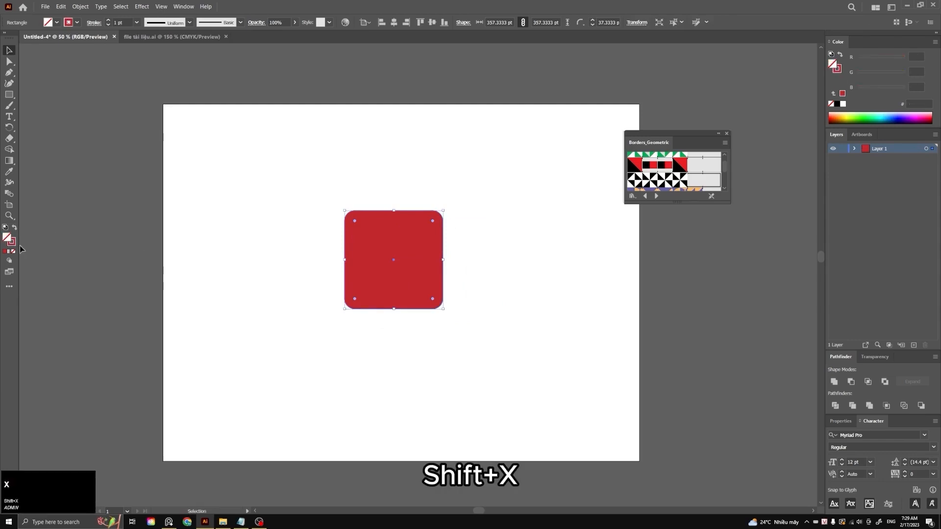
pyautogui.click(240, 22)
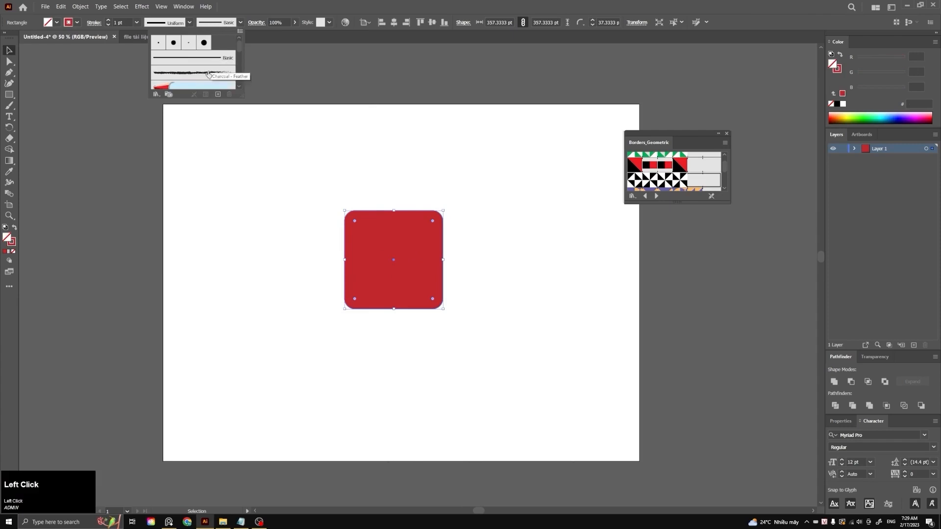
pyautogui.click(209, 74)
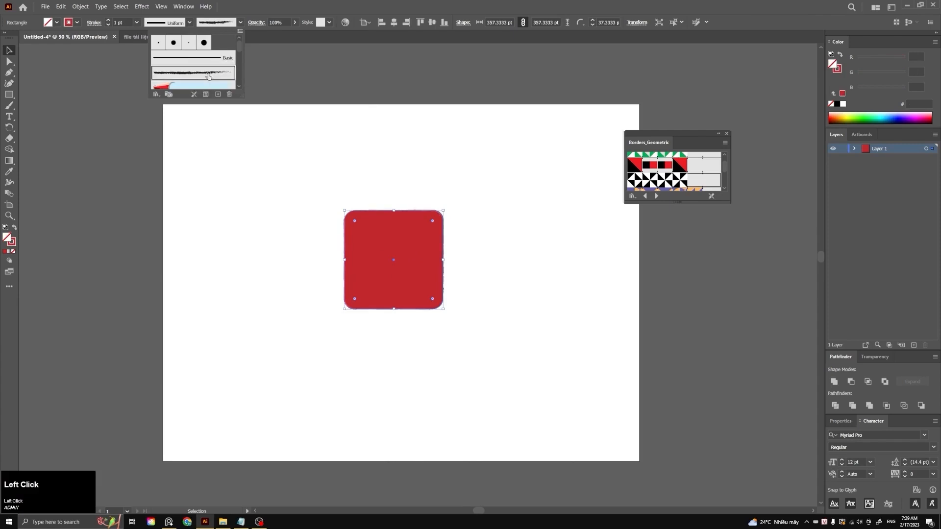
# Step: Try a 3 pt stroke weight on the charcoal outline, set it back to 1 pt and deselect the square
pyautogui.click(108, 20)
pyautogui.click(108, 20)
pyautogui.click(107, 20)
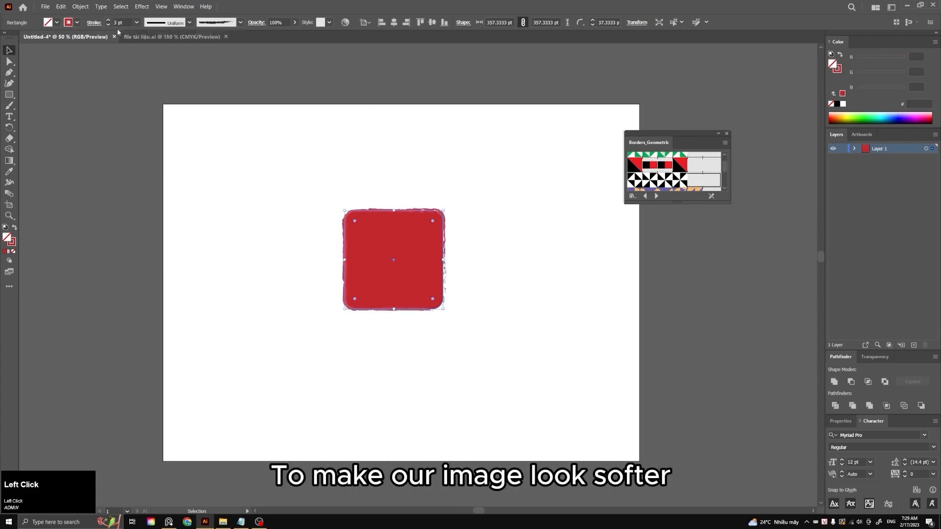
pyautogui.click(108, 24)
pyautogui.click(108, 24)
pyautogui.click(404, 142)
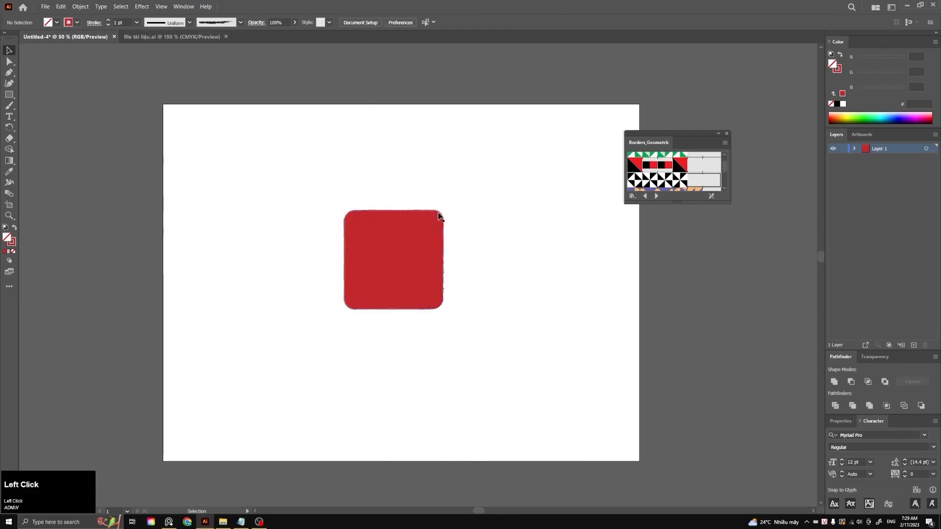
# Step: Try the 4.50 and 1.00 brushes on the top square's outline and reapply the Charcoal - Feather brush
pyautogui.scroll(2, 431, 257)
pyautogui.moveTo(538, 273); pyautogui.dragTo(578, 260)
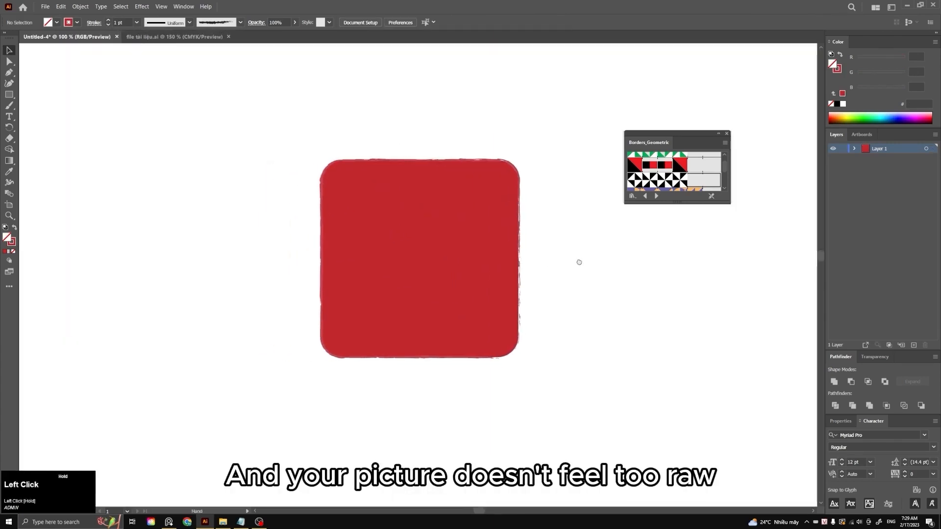
pyautogui.scroll(1, 535, 236)
pyautogui.scroll(-3, 568, 295)
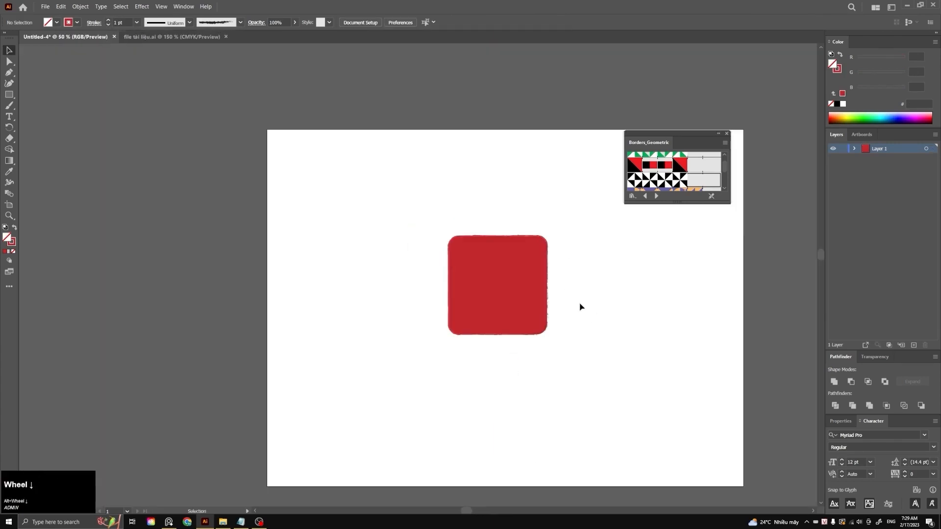
pyautogui.scroll(1, 558, 297)
pyautogui.click(545, 292)
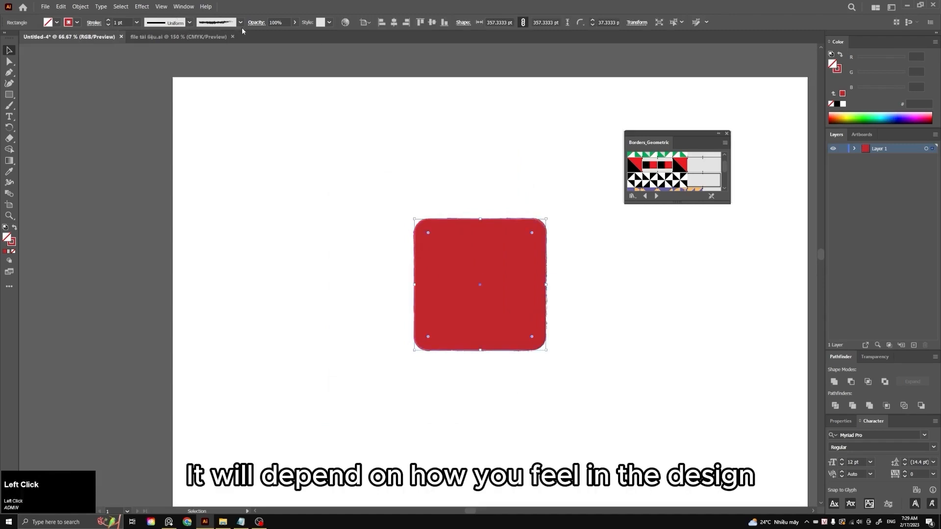
pyautogui.click(240, 22)
pyautogui.scroll(-4, 200, 61)
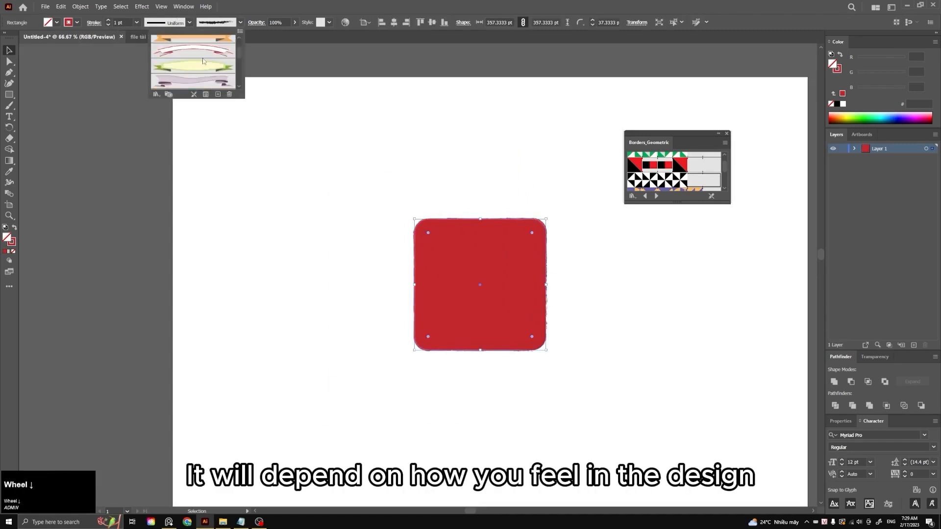
pyautogui.click(205, 56)
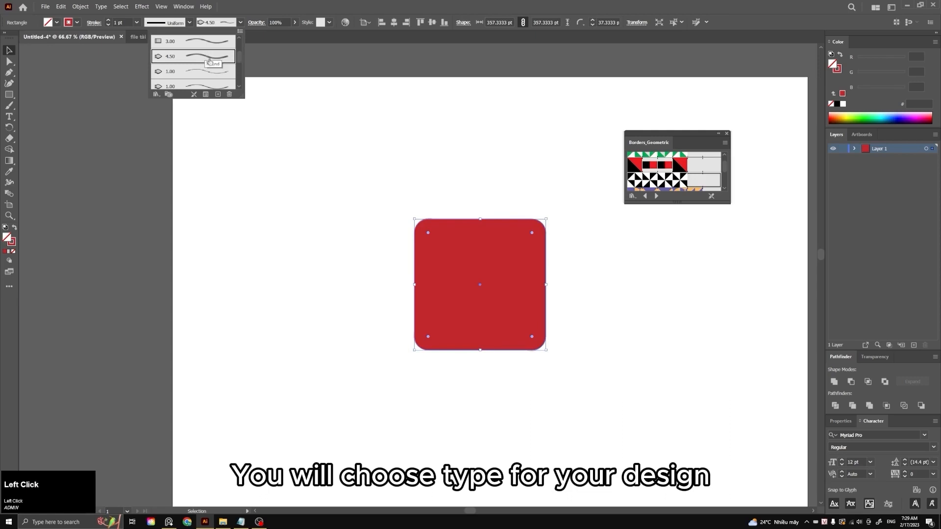
pyautogui.click(211, 71)
pyautogui.scroll(4, 212, 73)
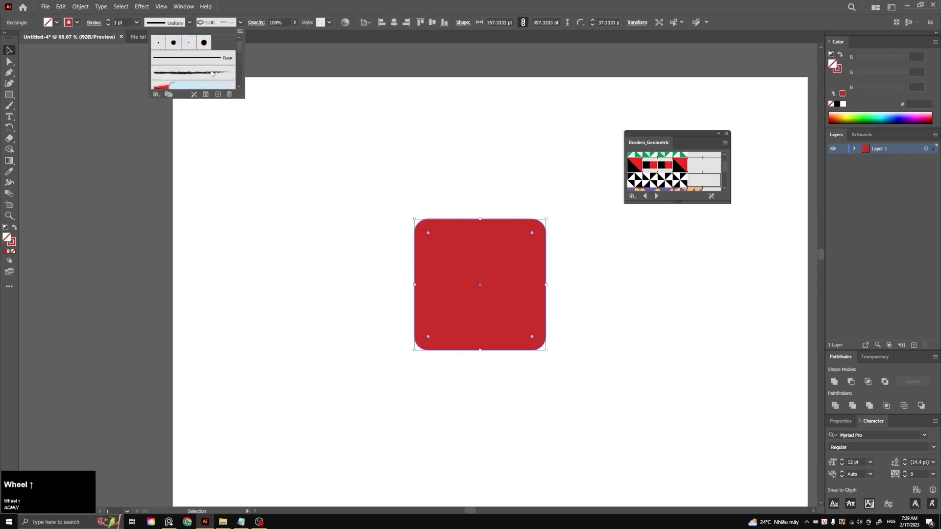
pyautogui.click(210, 74)
# Step: Set the charcoal outline's stroke weight to 2 pt and deselect the square
pyautogui.click(107, 19)
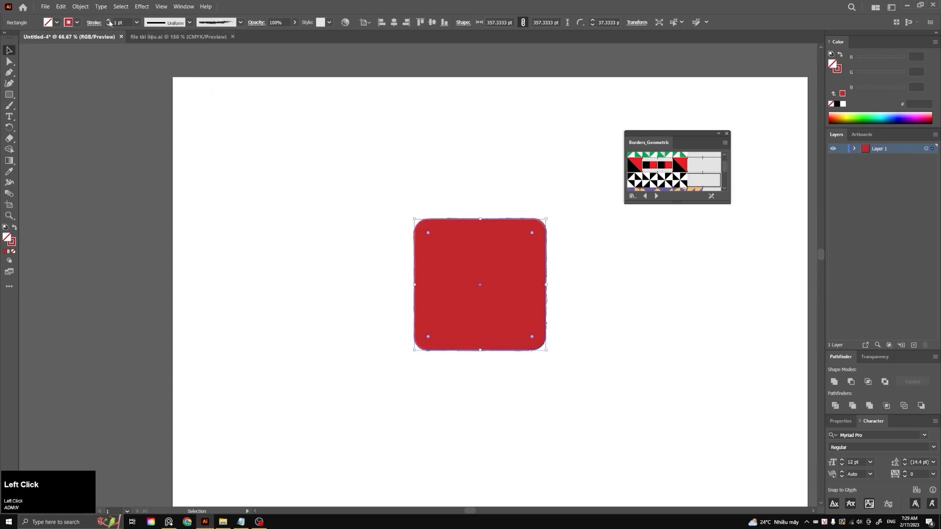
pyautogui.click(108, 19)
pyautogui.click(282, 163)
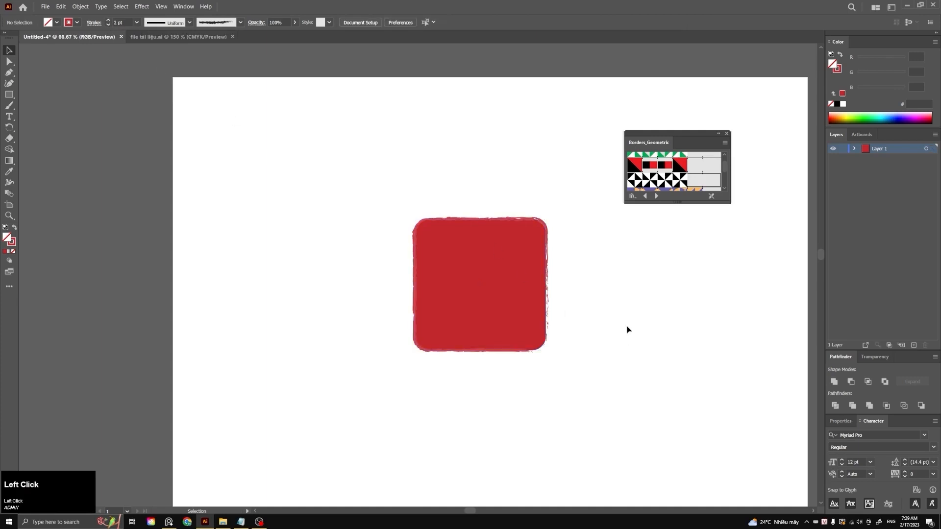
pyautogui.moveTo(628, 329); pyautogui.dragTo(562, 315)
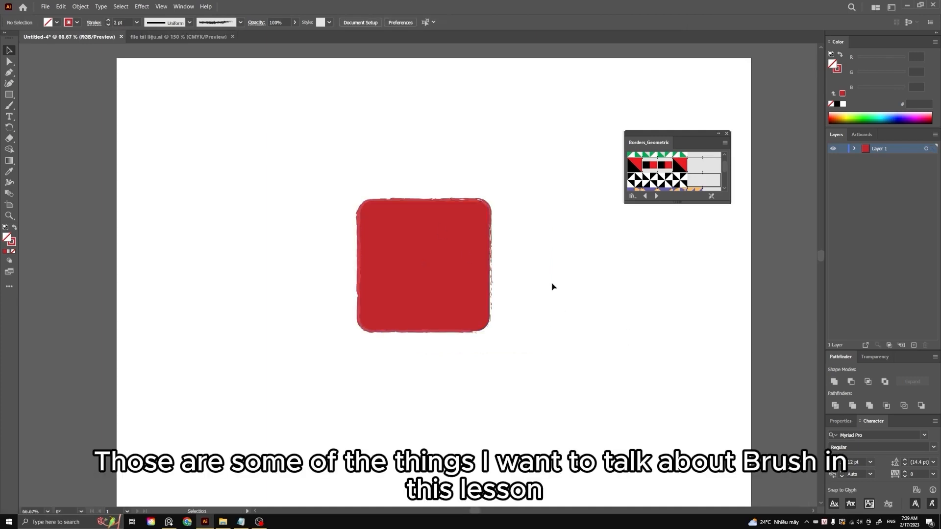